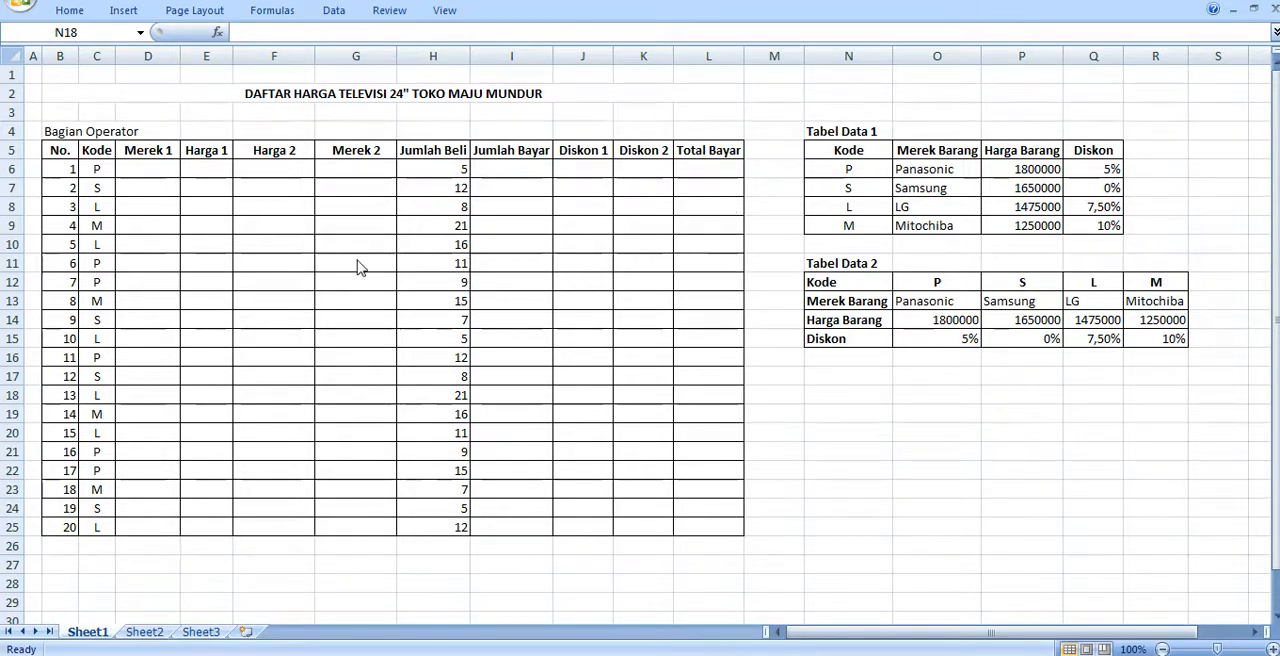
- Name the data range N6:Q9 of Tabel Data 1 as Tabel1
left_click(156, 172)
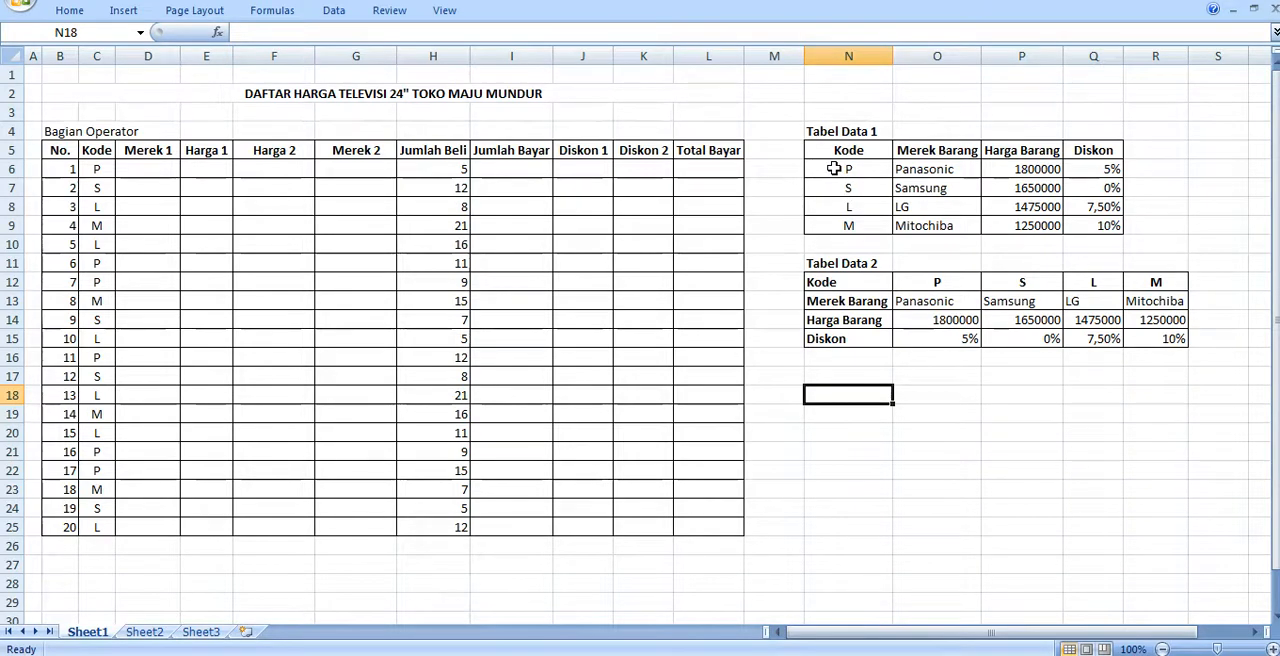
left_click_drag(833, 169, 1060, 228)
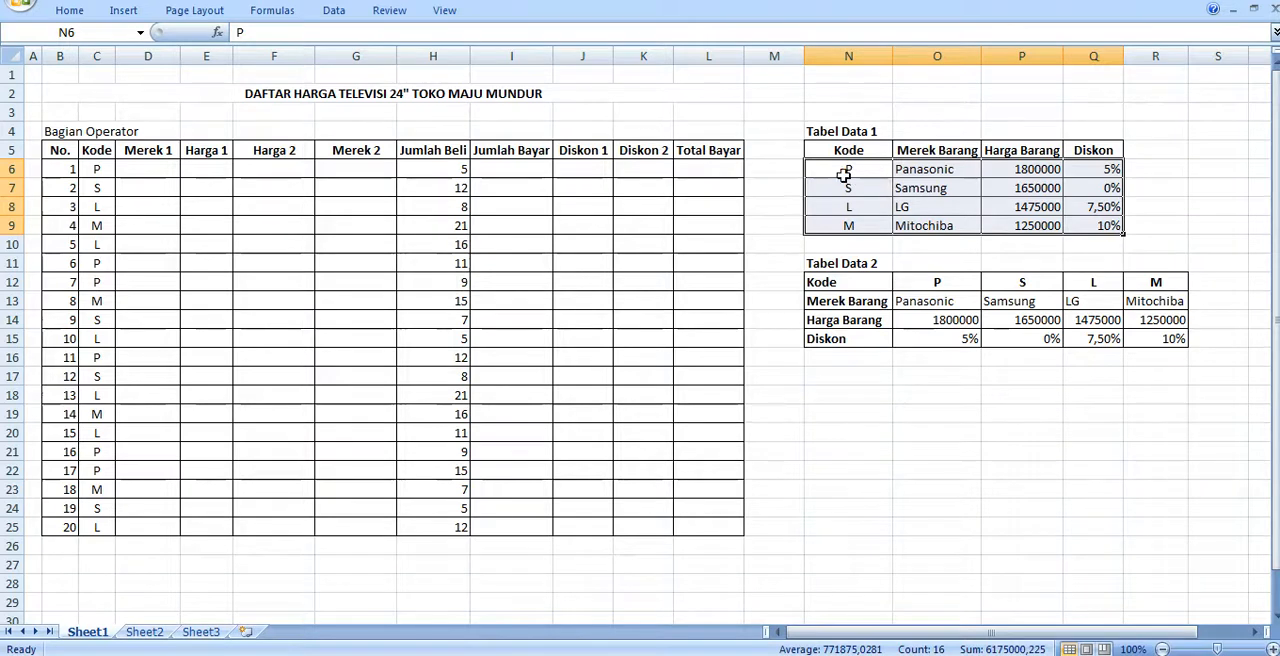
left_click_drag(843, 175, 1080, 220)
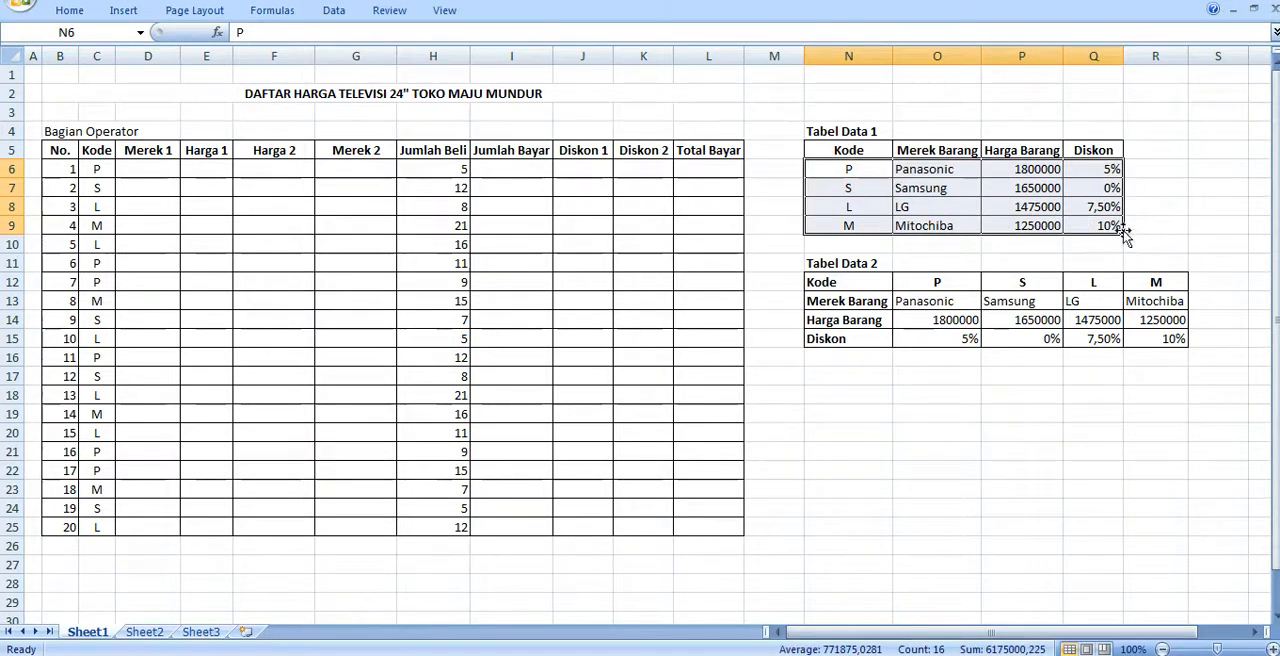
left_click(93, 33)
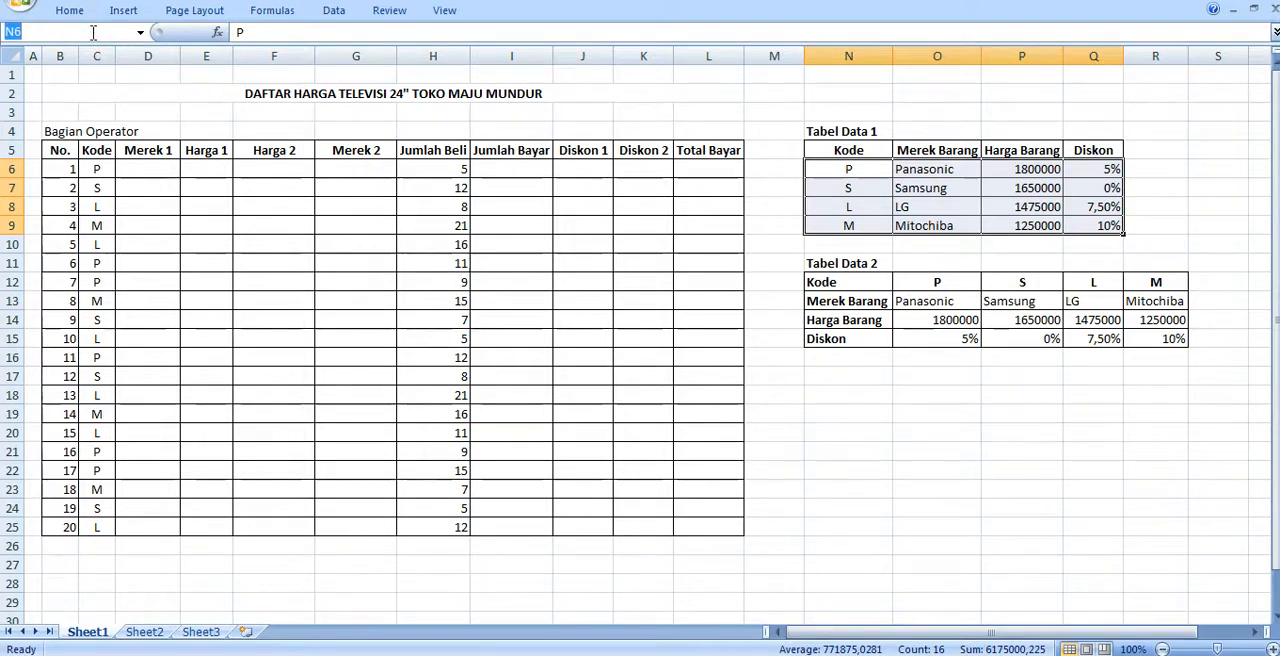
type("Tabel1")
key("Return")
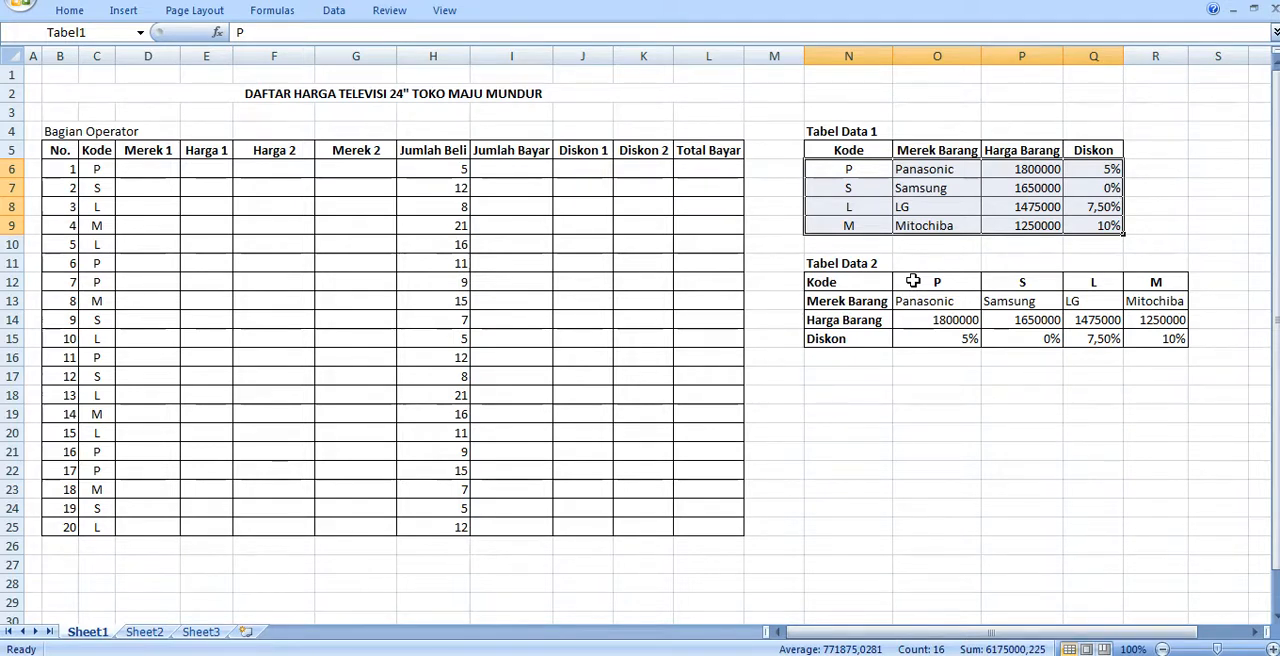
- Name the data range O12:R15 of Tabel Data 2 as Tabel2
left_click_drag(913, 281, 1153, 337)
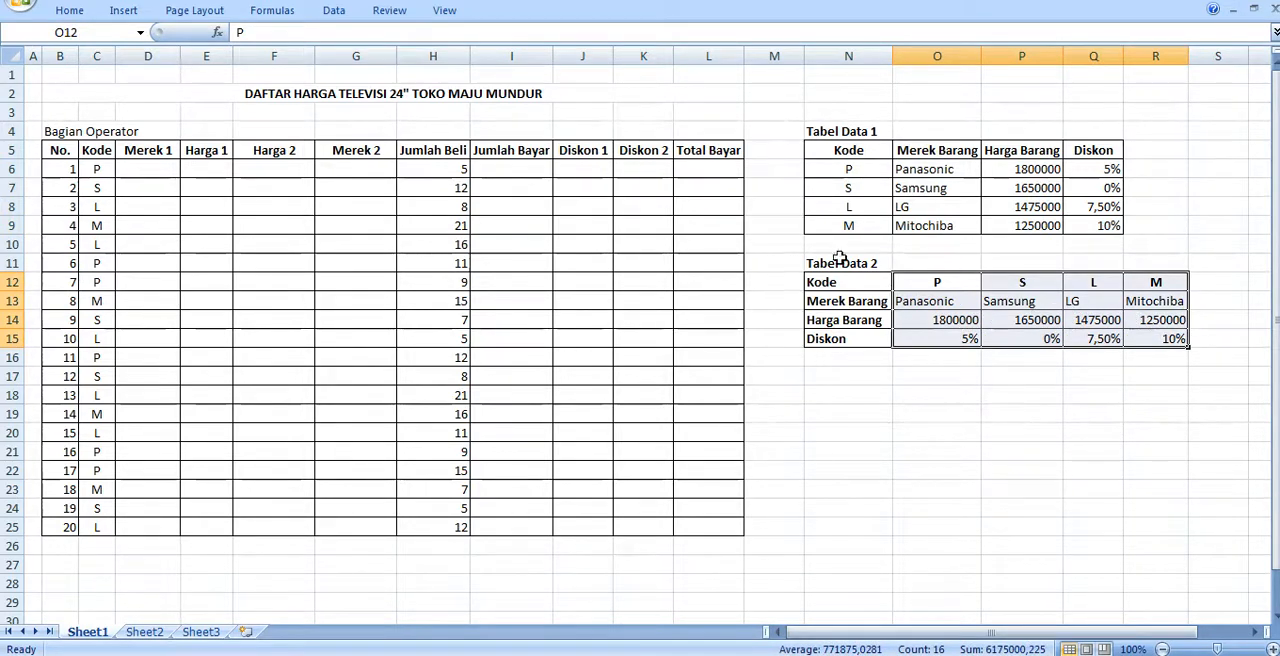
left_click(92, 30)
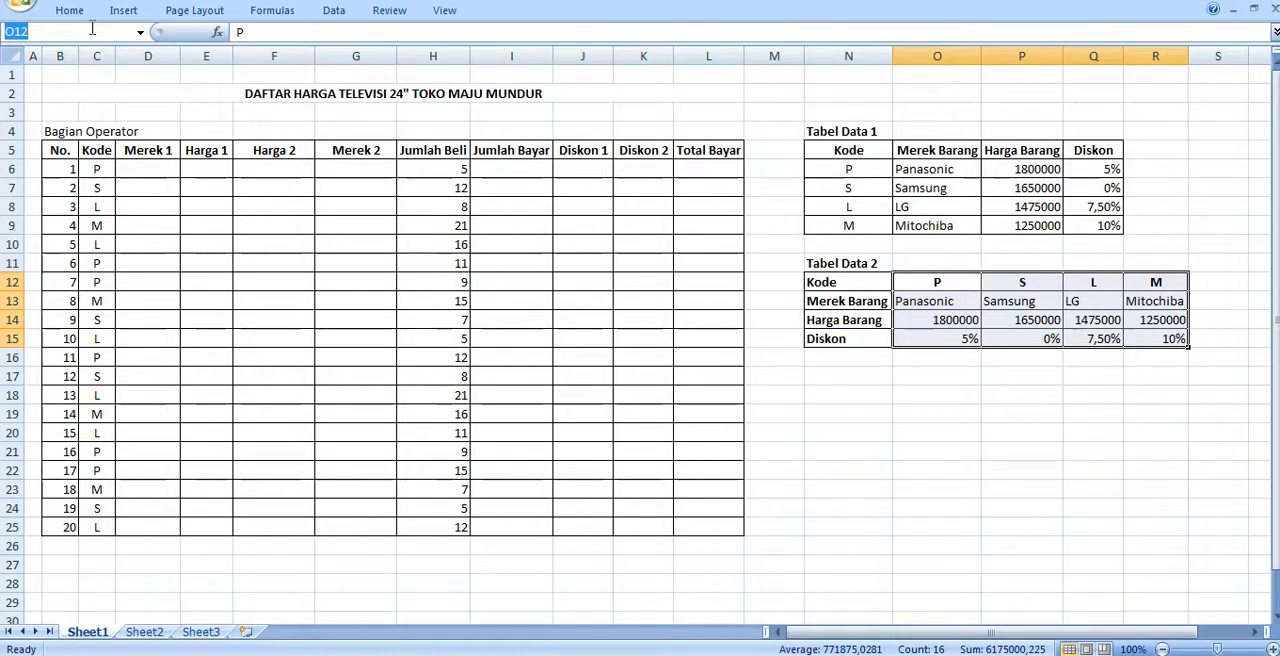
type("Tabel2")
key("Return")
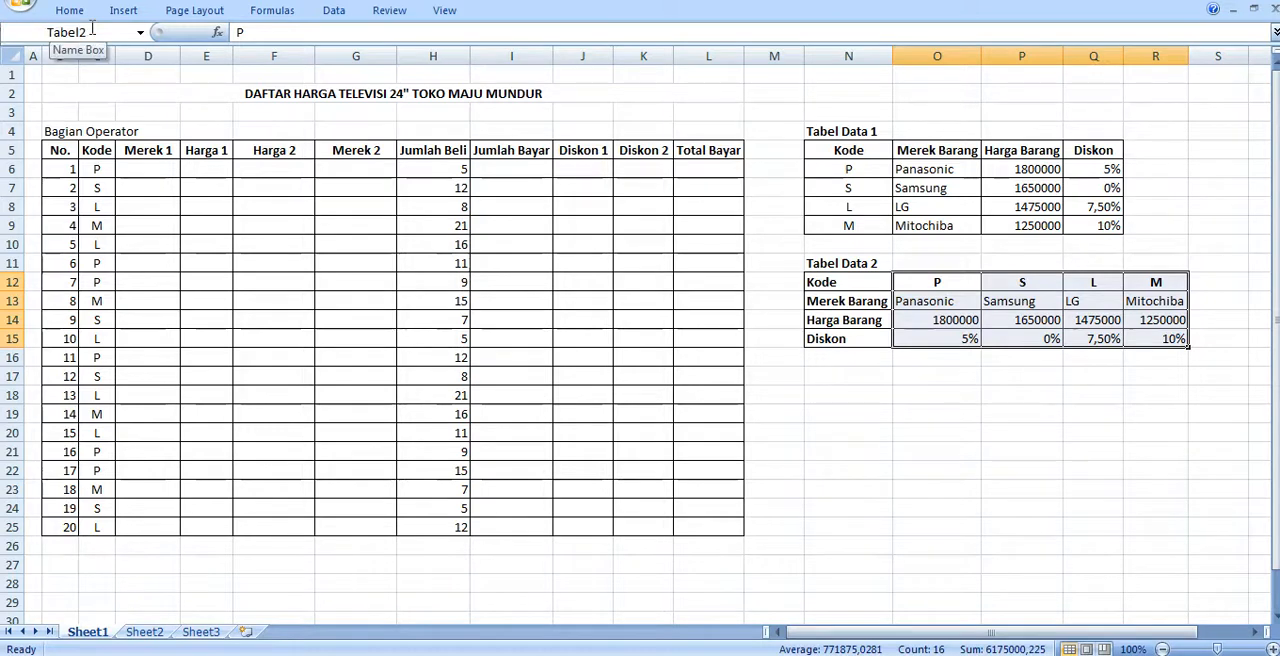
- Start a VLOOKUP formula in the first Merek 1 cell, D6, with the code in C6 as the lookup value
left_click(160, 168)
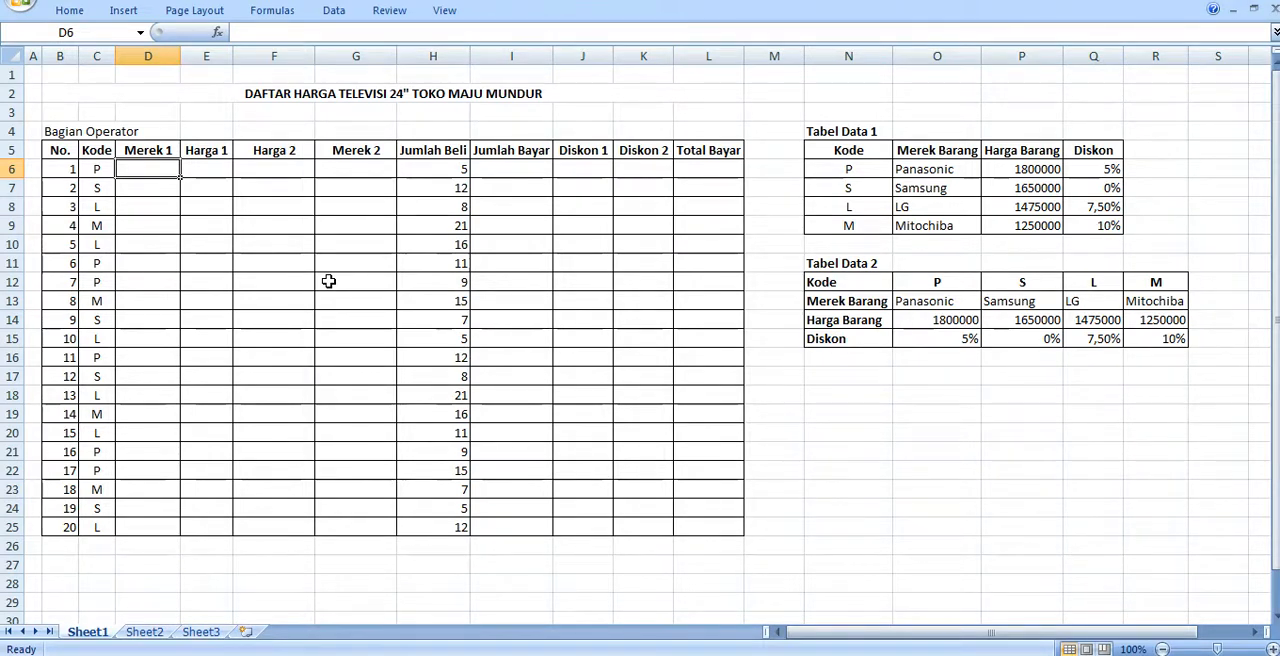
type("=")
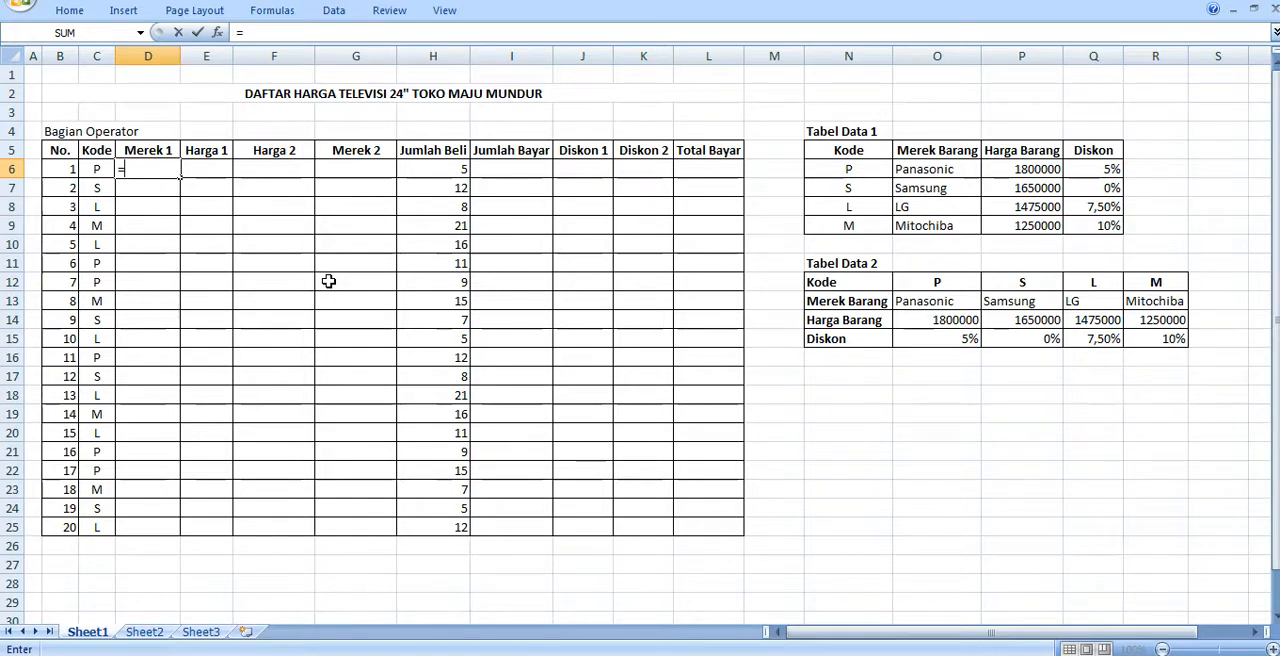
type("V")
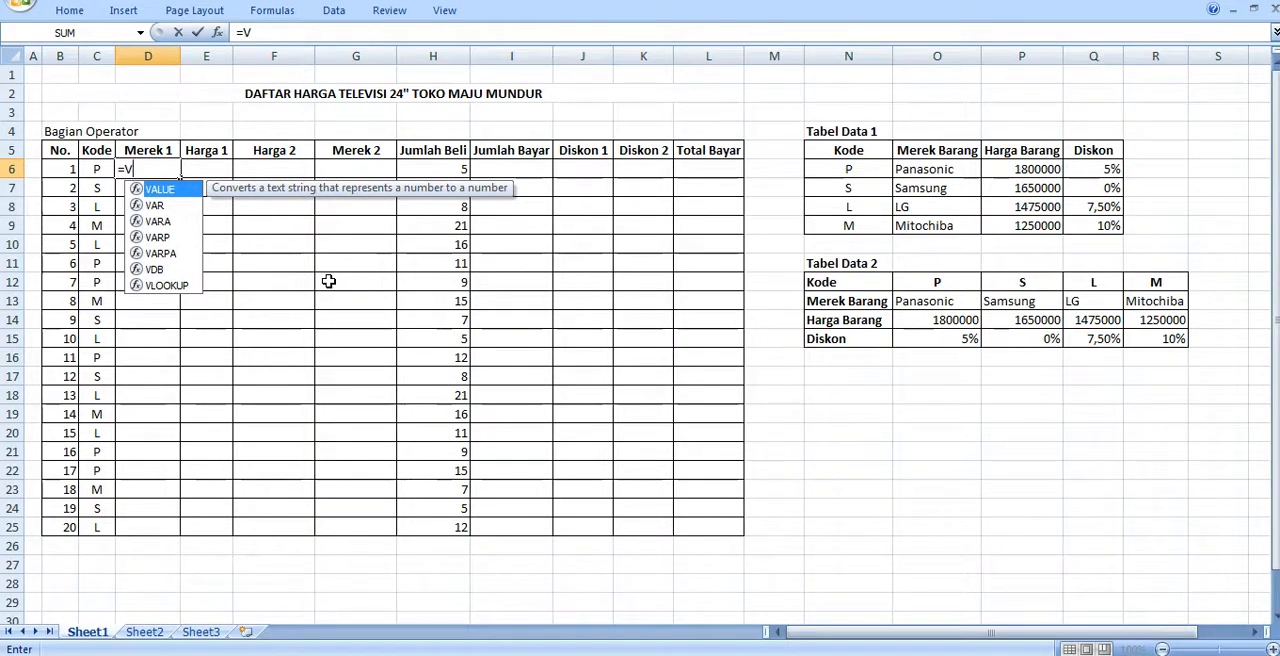
type("LOKK")
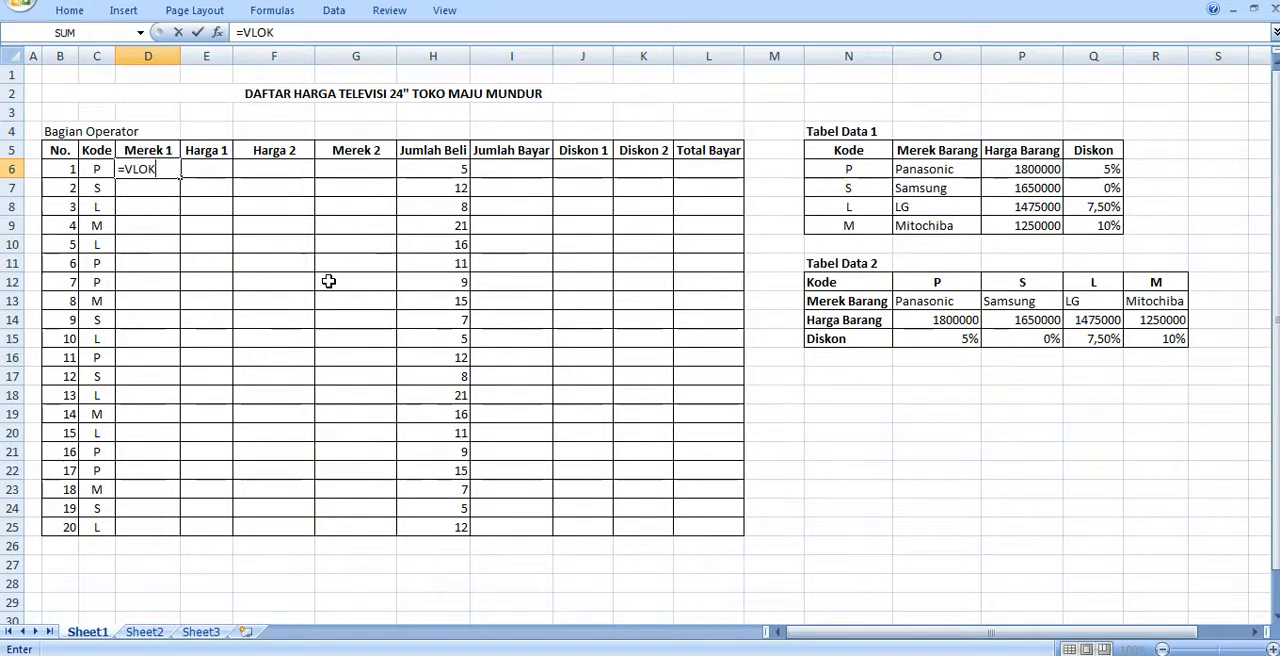
key("BackSpace")
key("BackSpace")
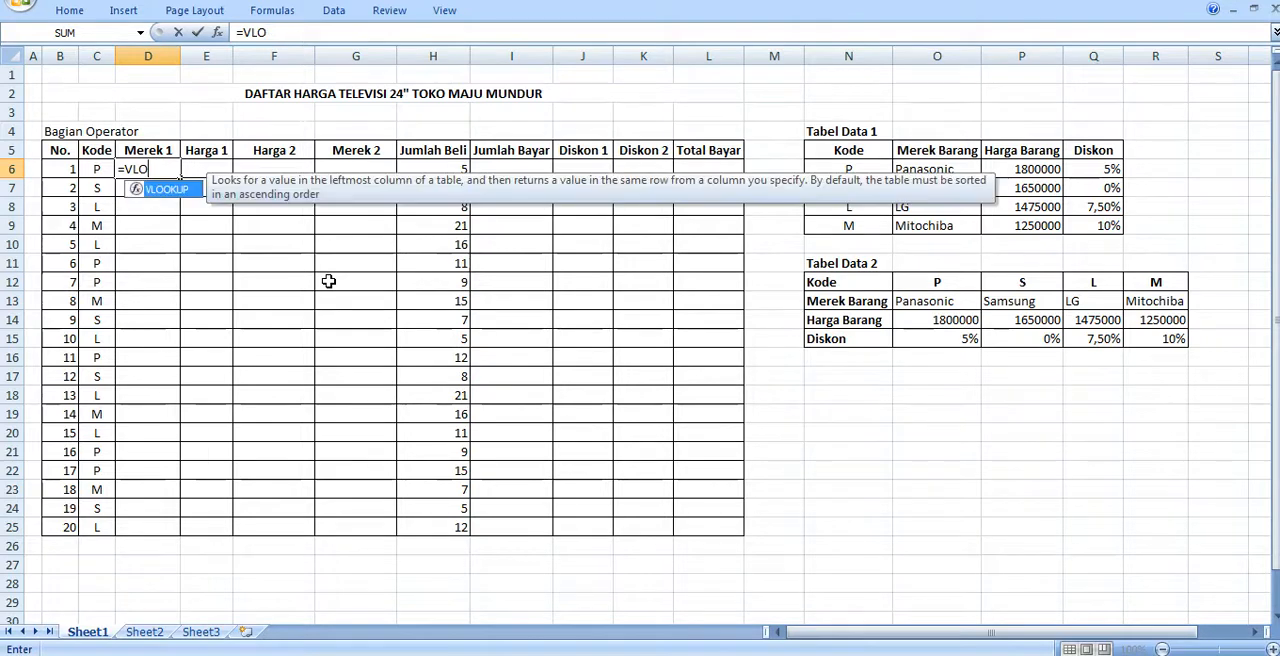
type("OKUP(")
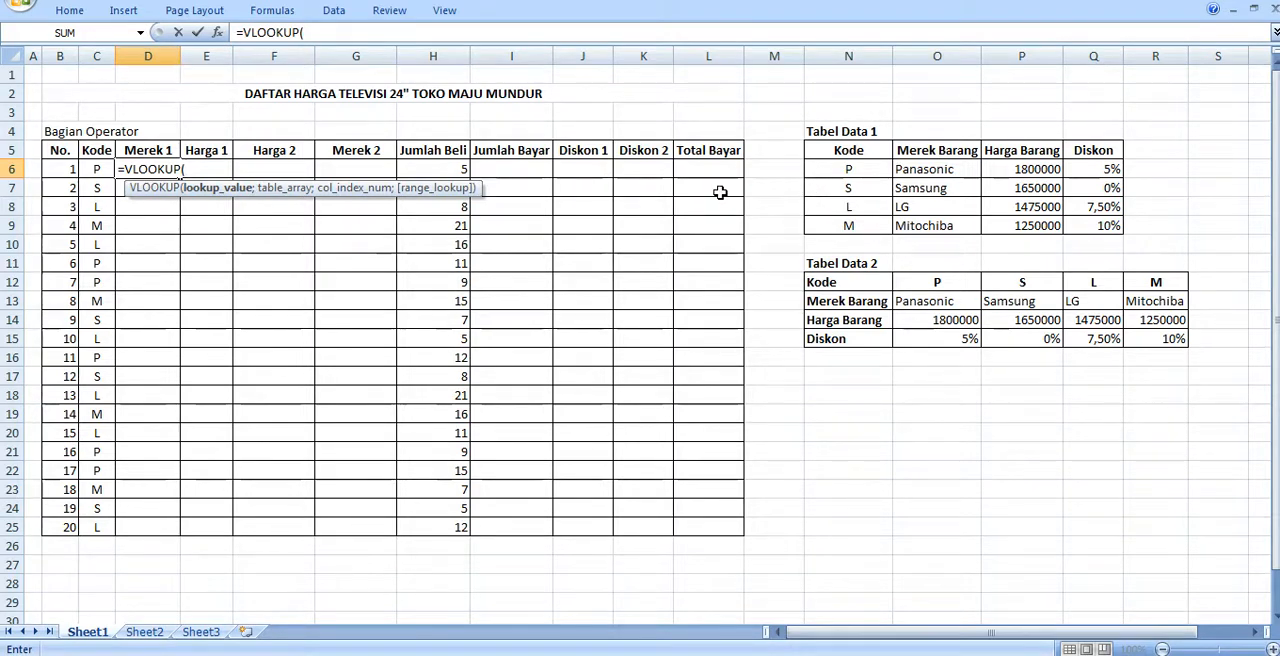
left_click(203, 171)
left_click(98, 169)
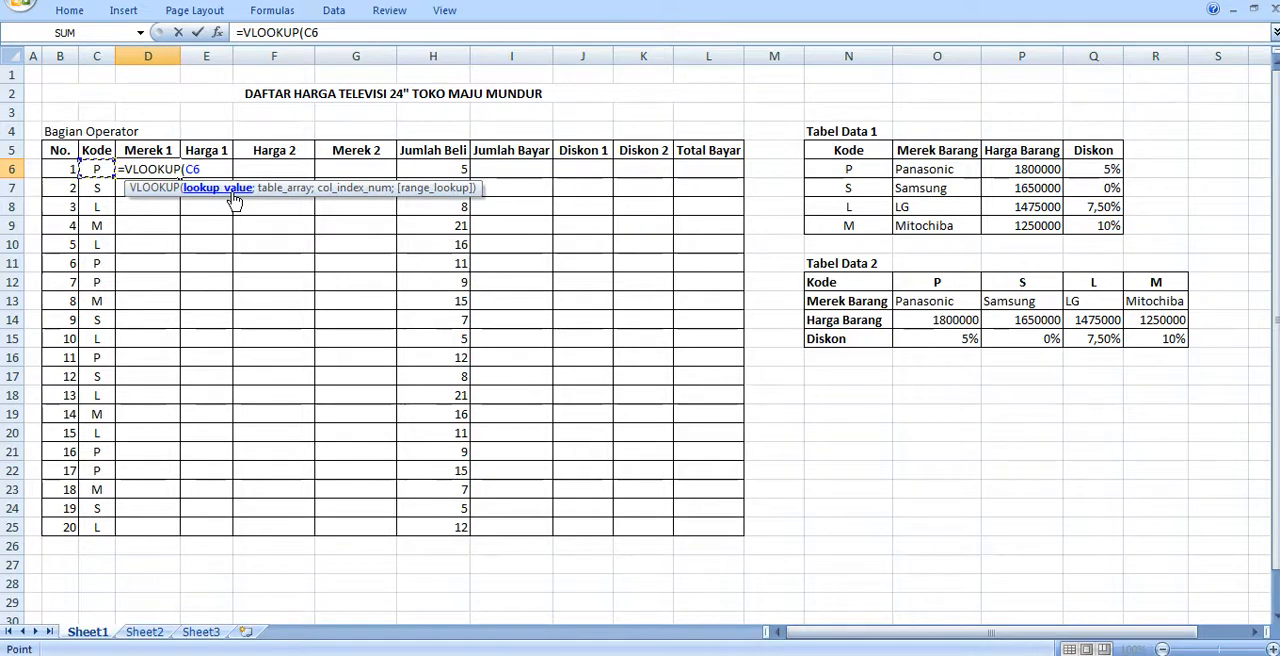
type(";")
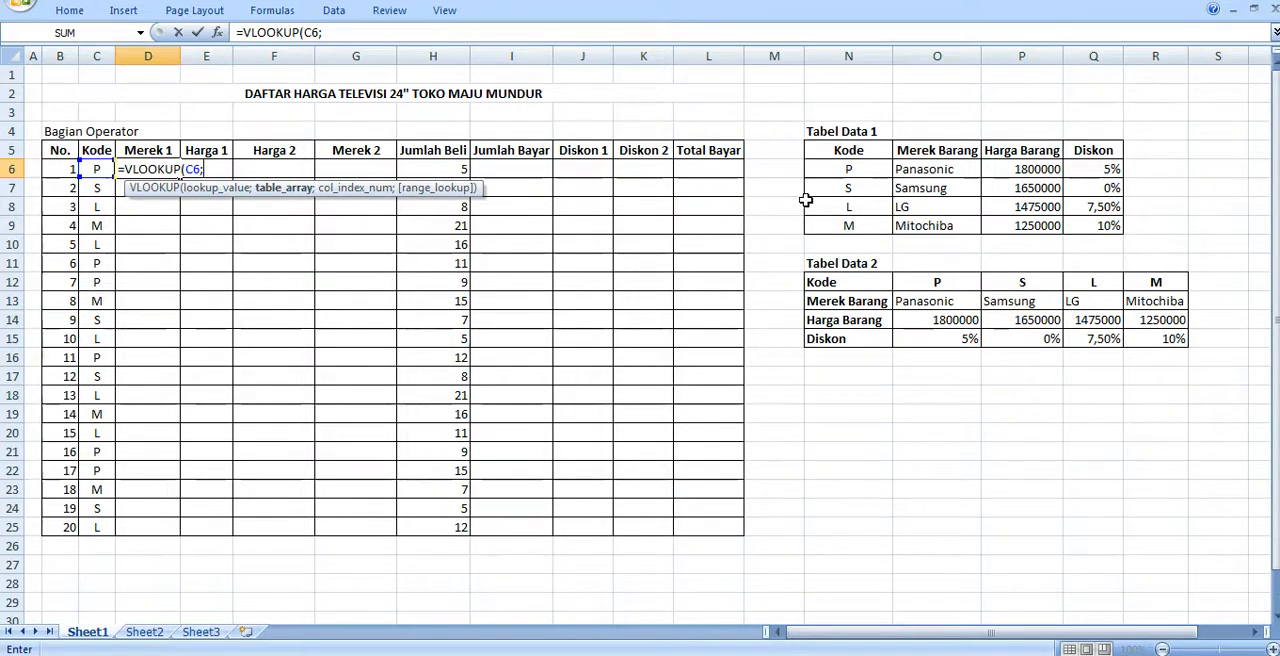
- Enter the named range TABEL1 as the table array of the VLOOKUP formula in D6
left_click_drag(836, 170, 1098, 226)
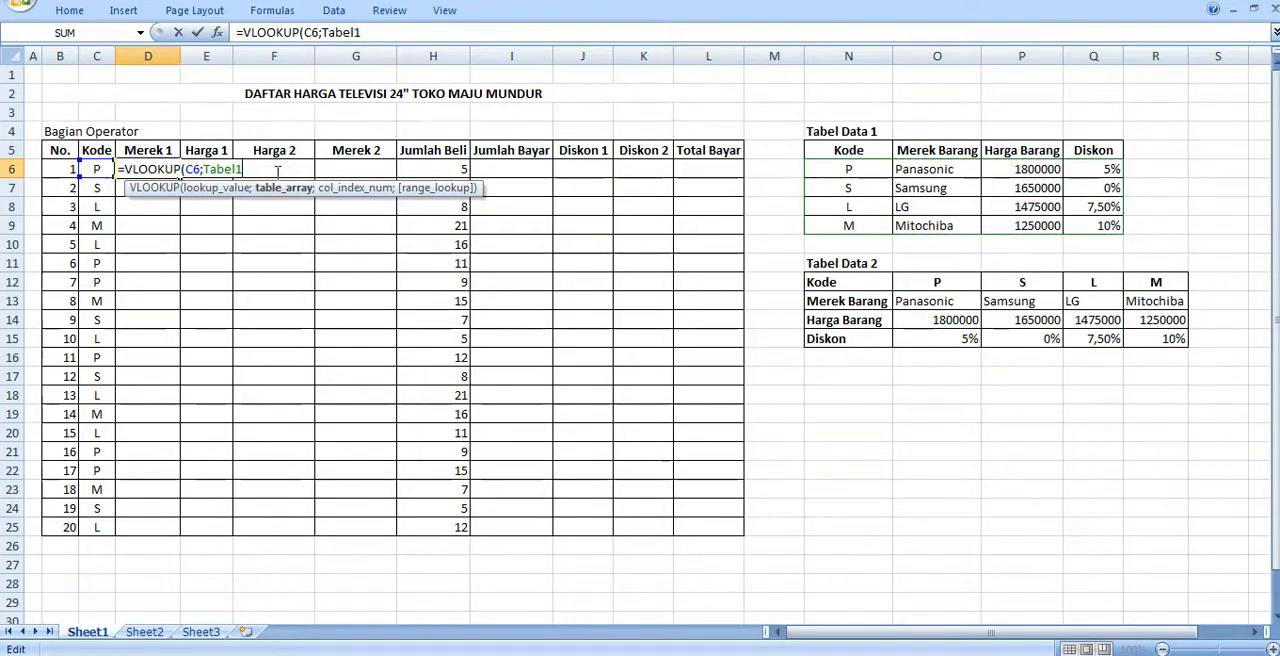
key("BackSpace")
key("BackSpace")
key("BackSpace")
key("BackSpace")
key("BackSpace")
key("BackSpace")
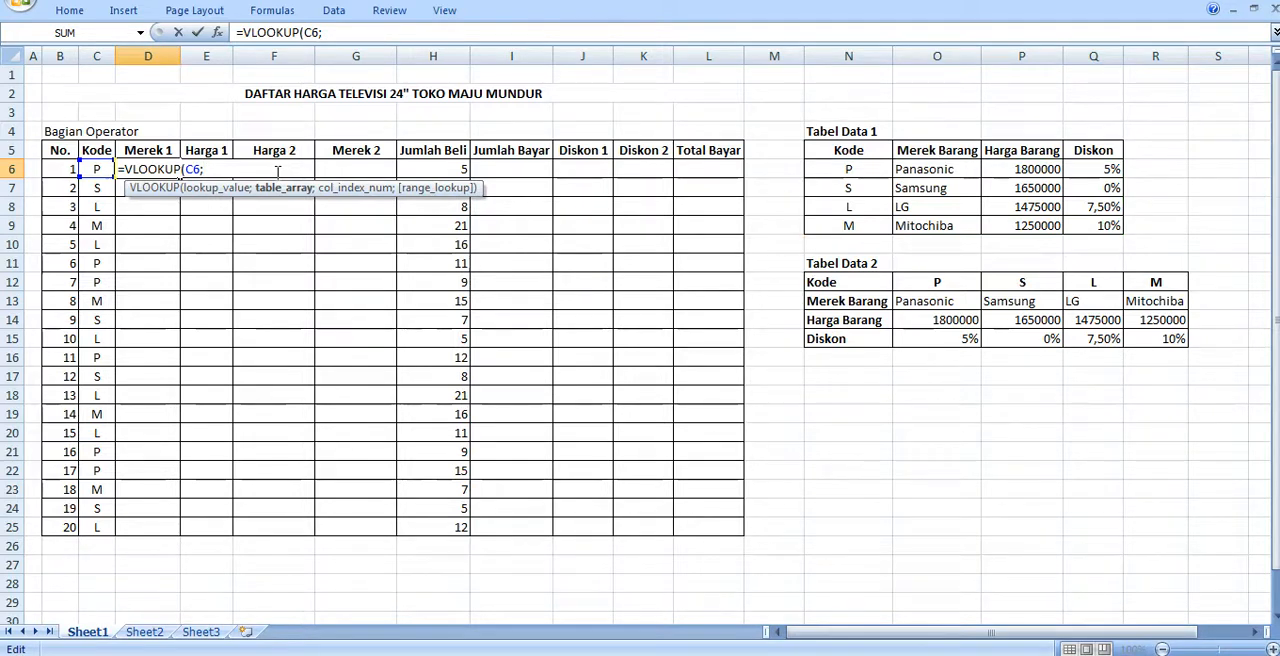
type("TABE")
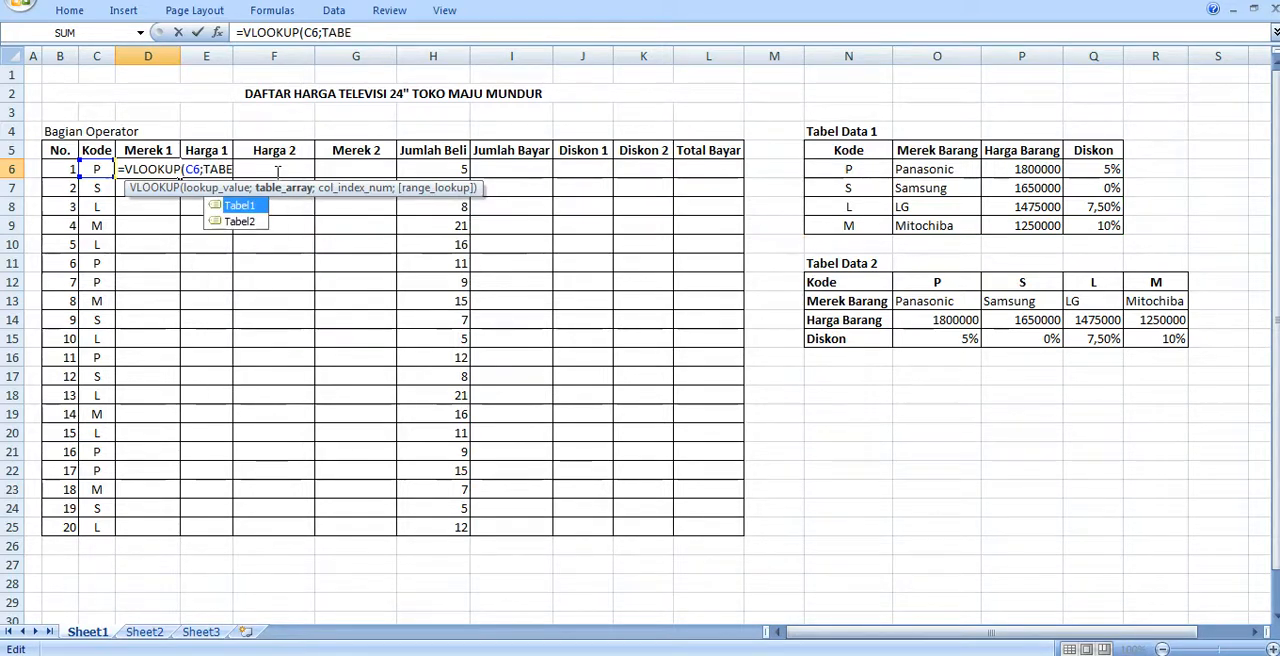
type("L1")
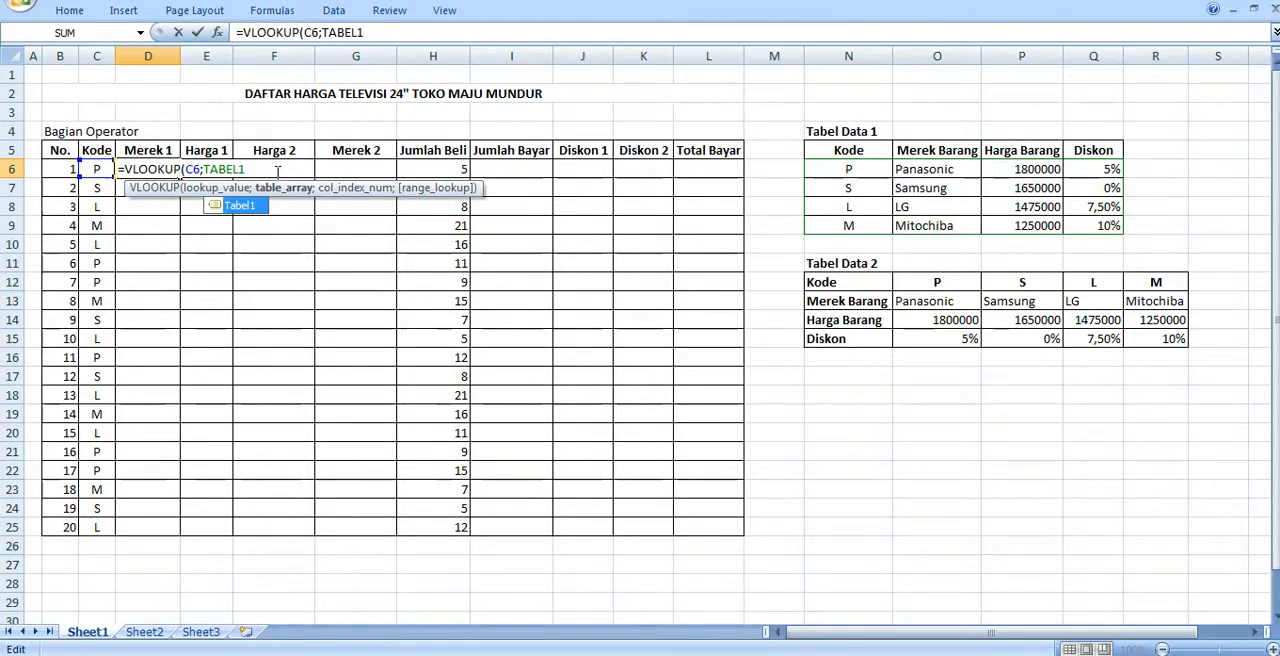
type(";")
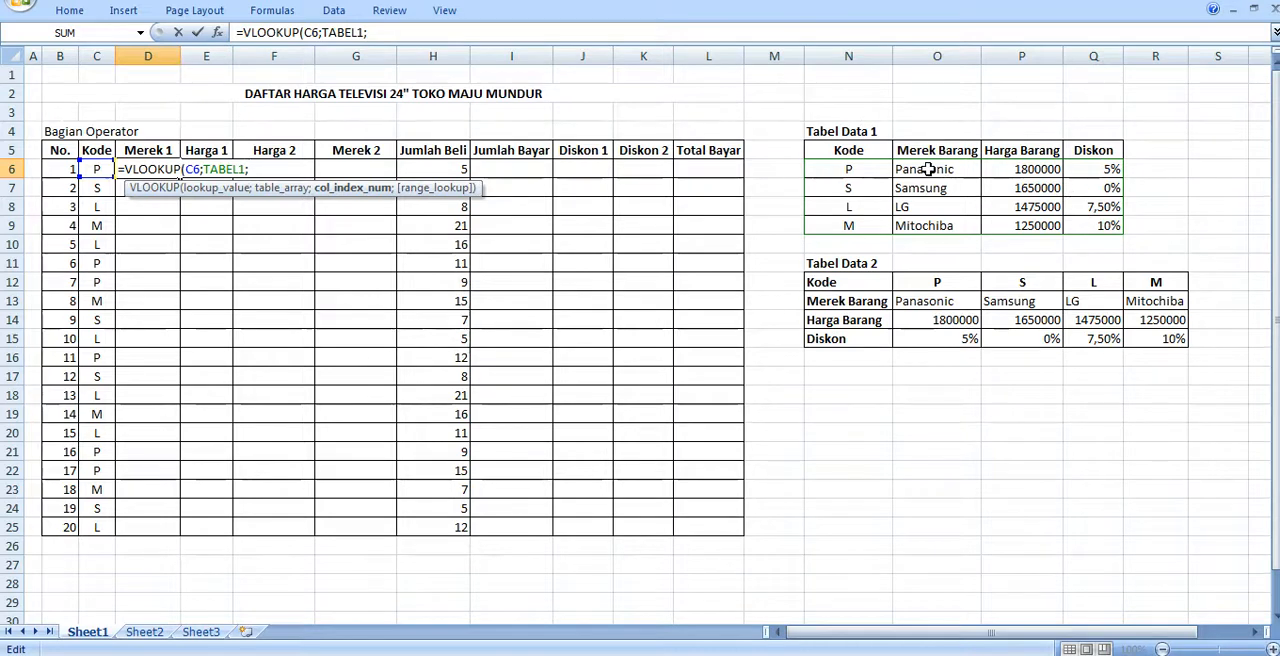
- Complete the D6 formula with column index 2 and range lookup 0, and fill it down the Merek 1 column to row 25
type("2")
type(";")
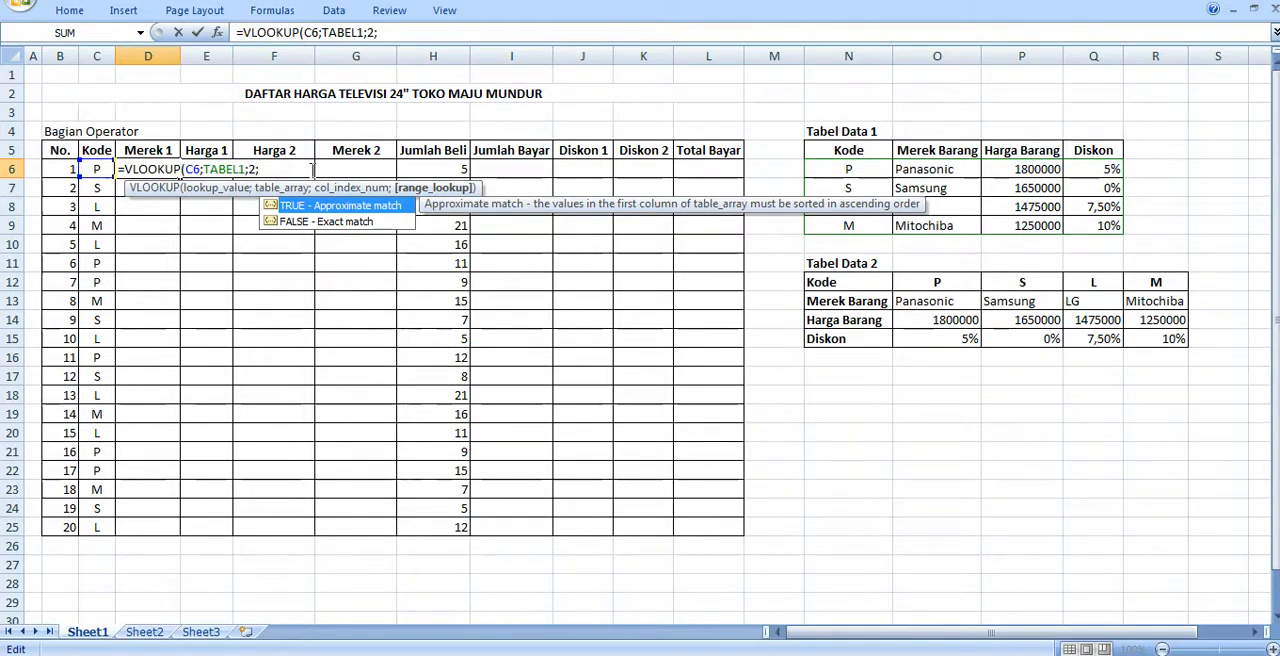
type("0")
type(")")
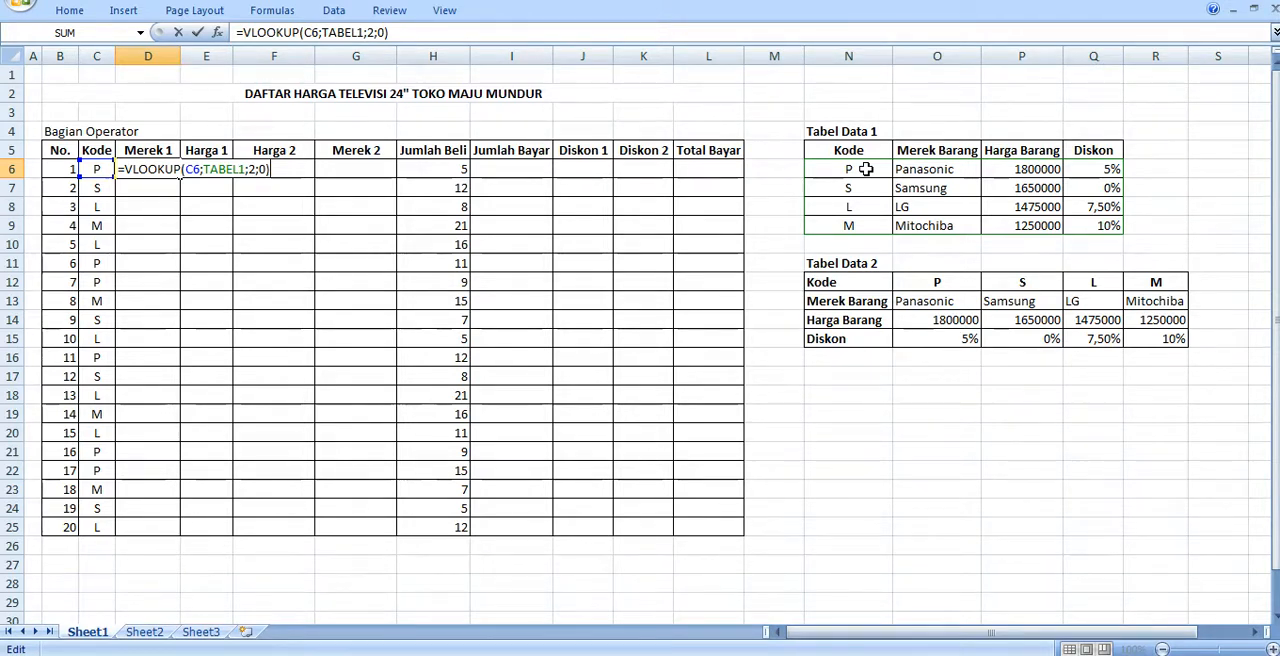
key("Return")
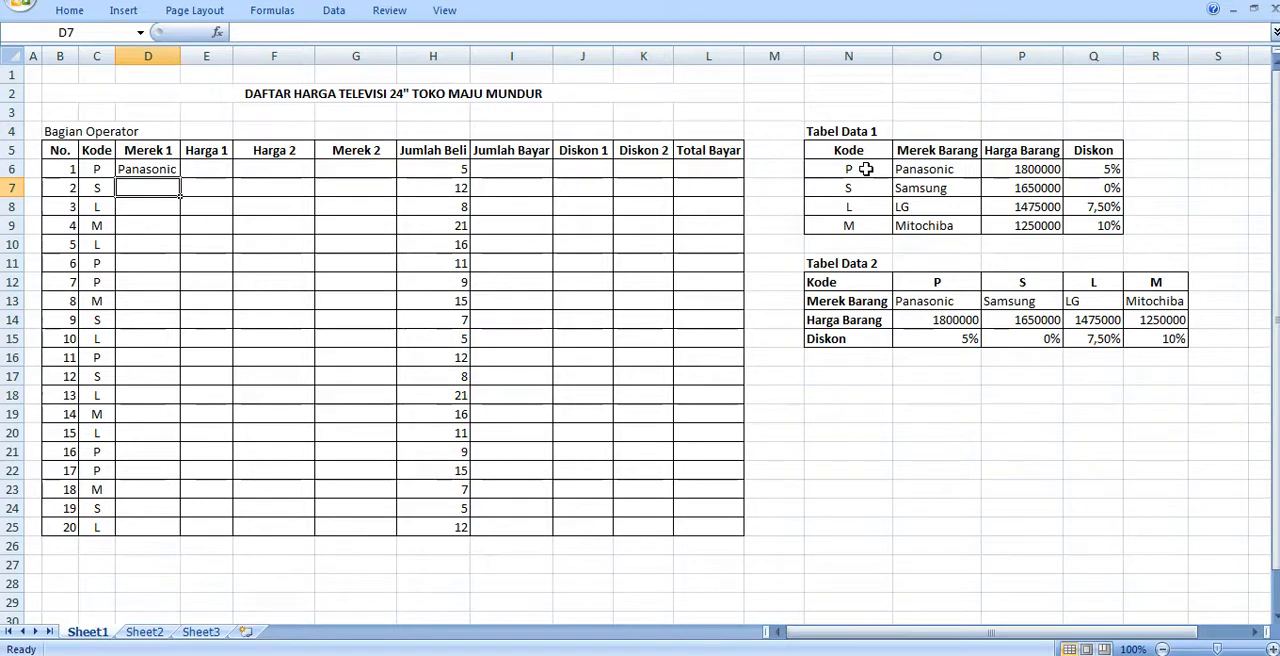
key("Up")
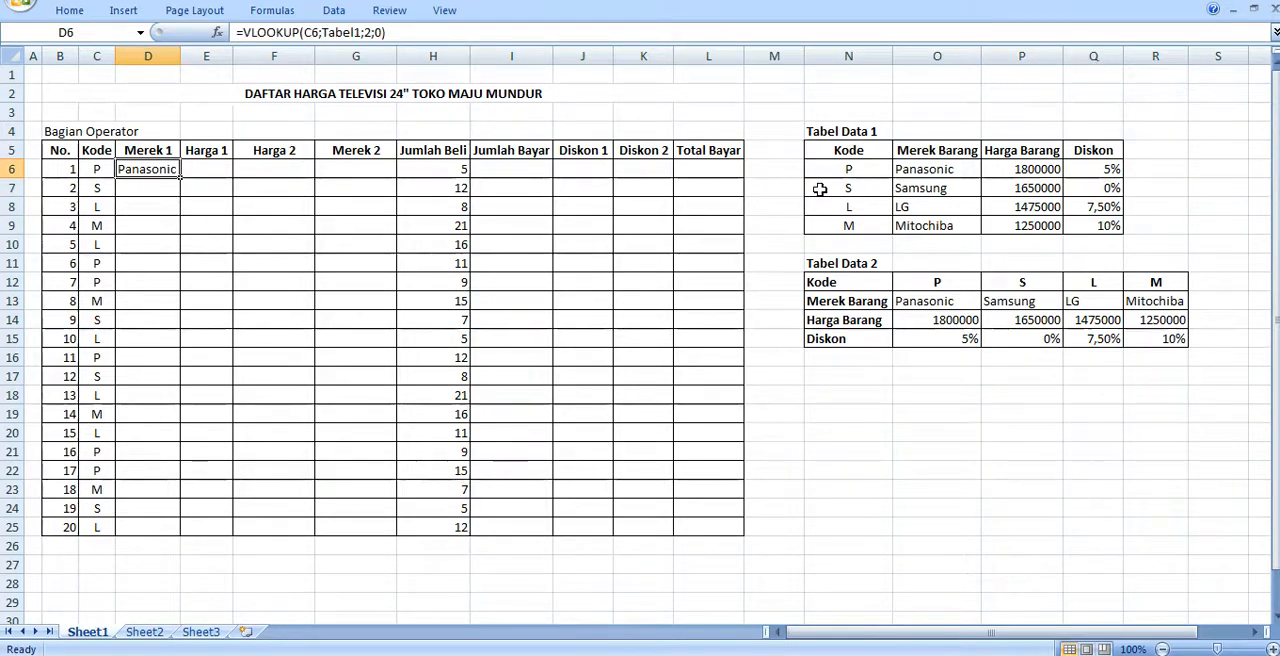
double_click(181, 178)
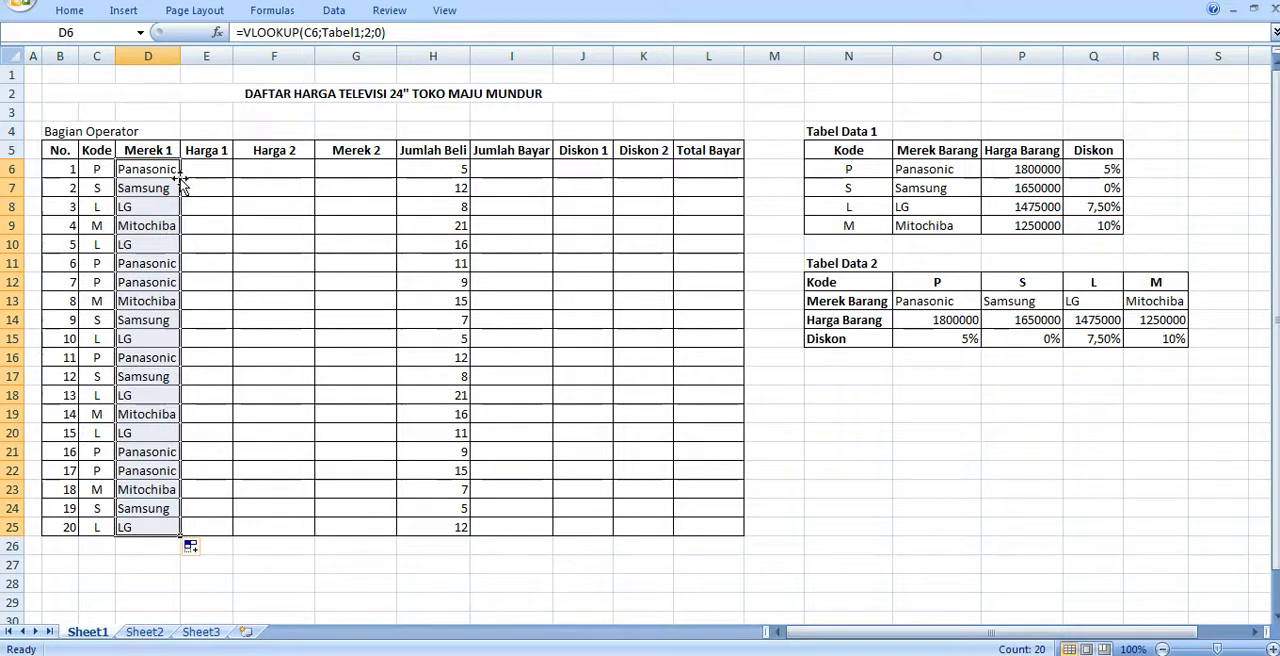
- Start a VLOOKUP formula in the first Harga 1 cell, E6, with the code in C6 as the lookup value
left_click(204, 170)
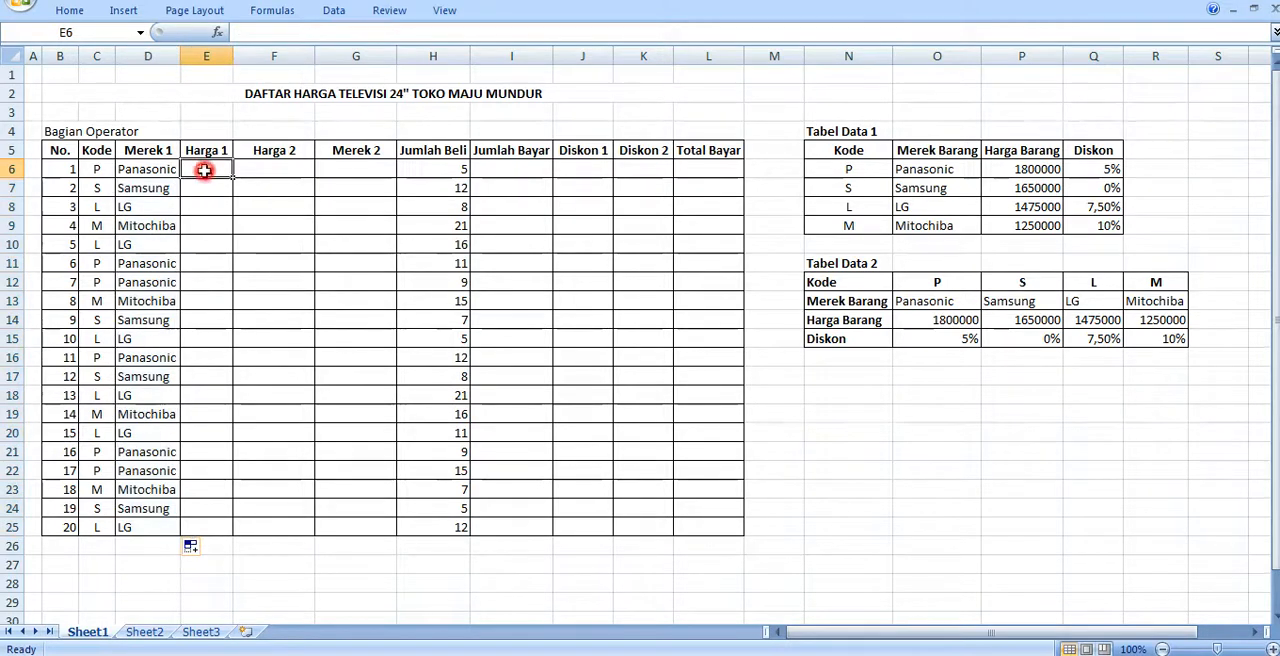
left_click(130, 171)
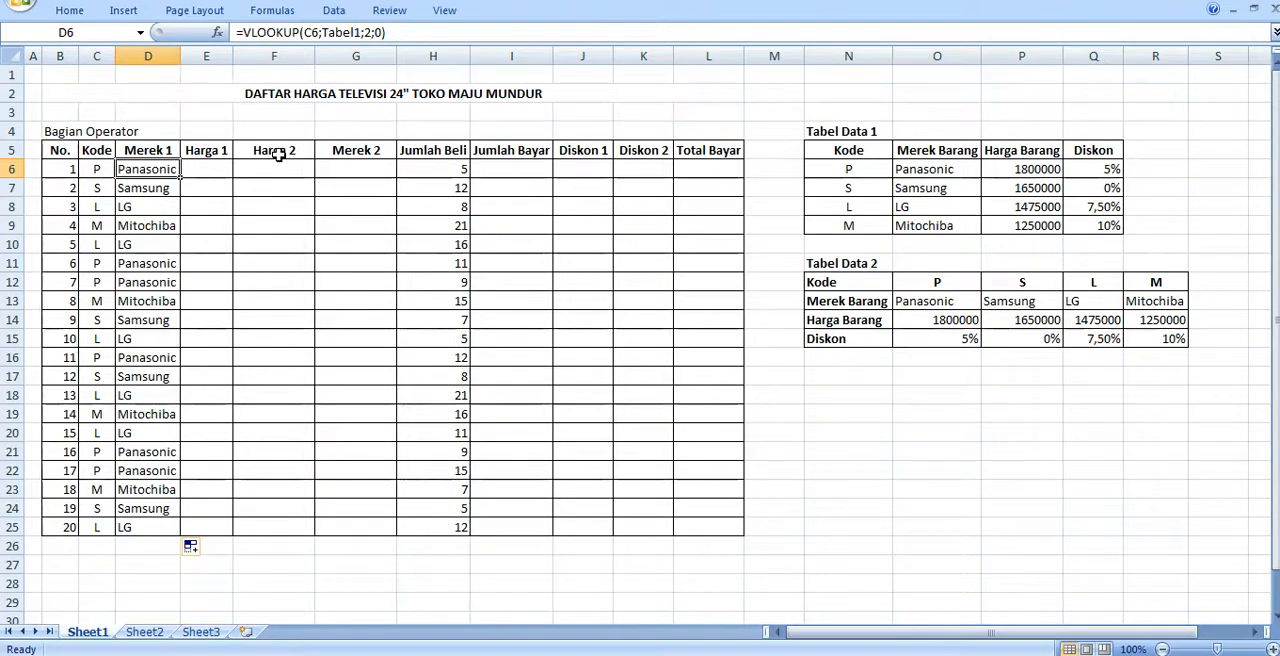
left_click(206, 169)
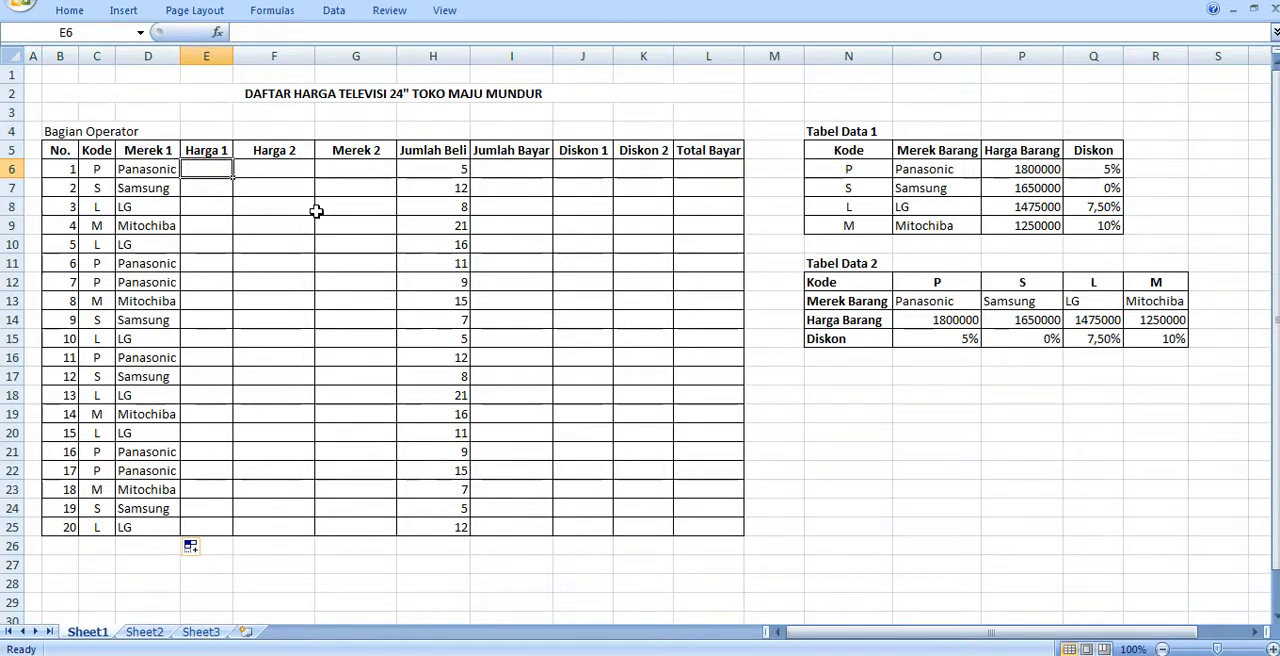
type("VLOOKU")
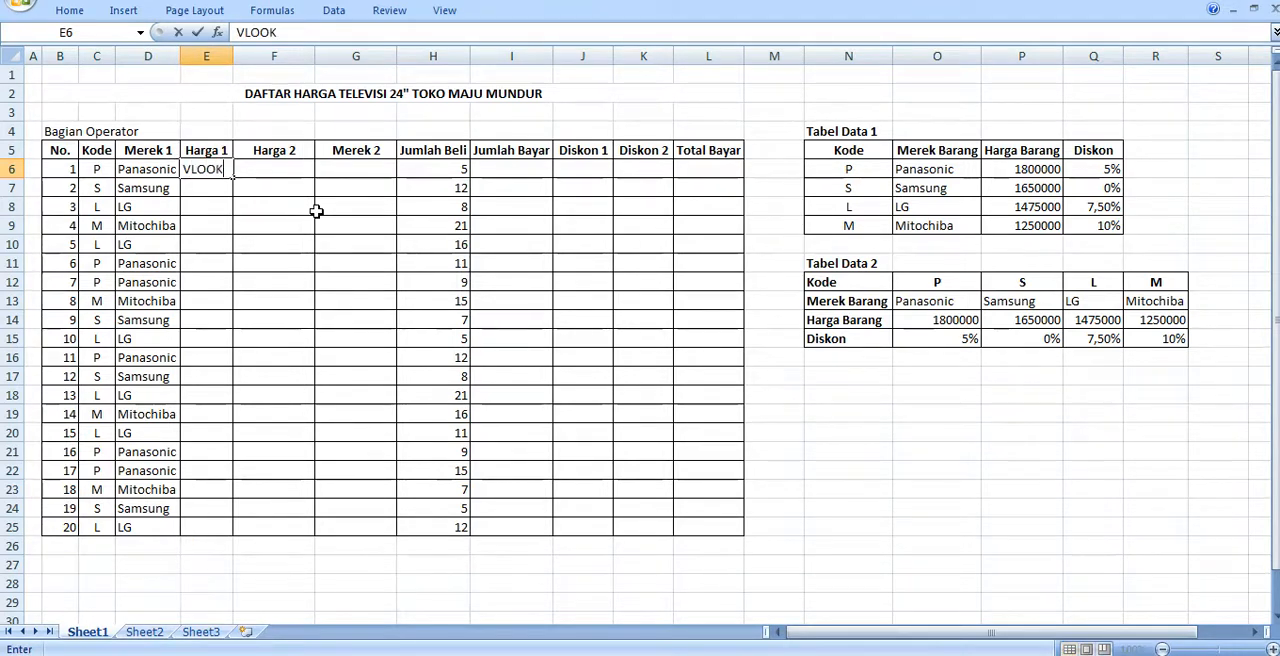
key("BackSpace")
key("BackSpace")
key("BackSpace")
key("BackSpace")
key("BackSpace")
key("BackSpace")
type("=")
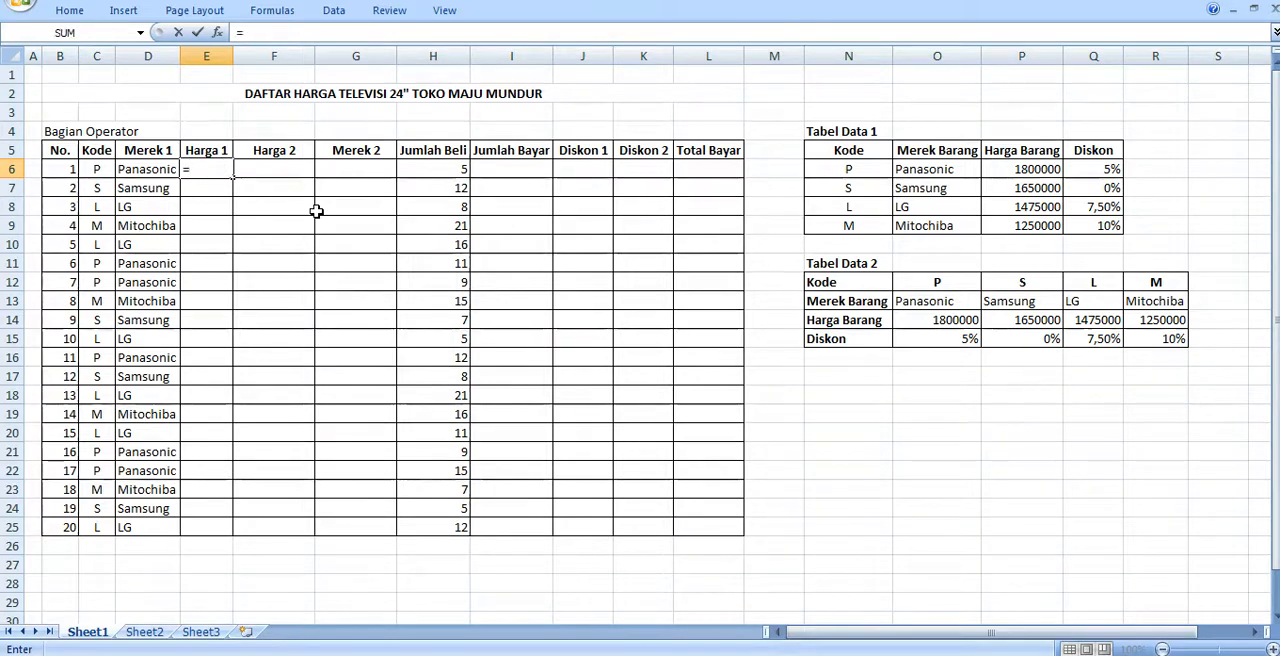
type("VLOOKU")
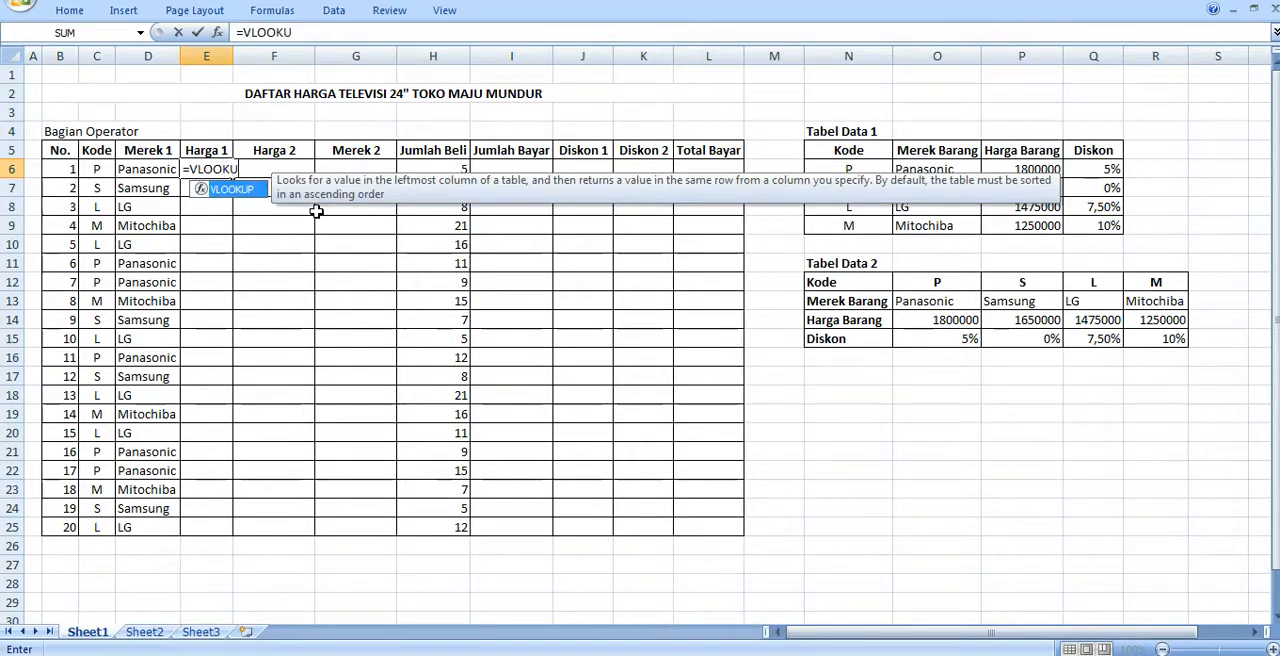
type("P(")
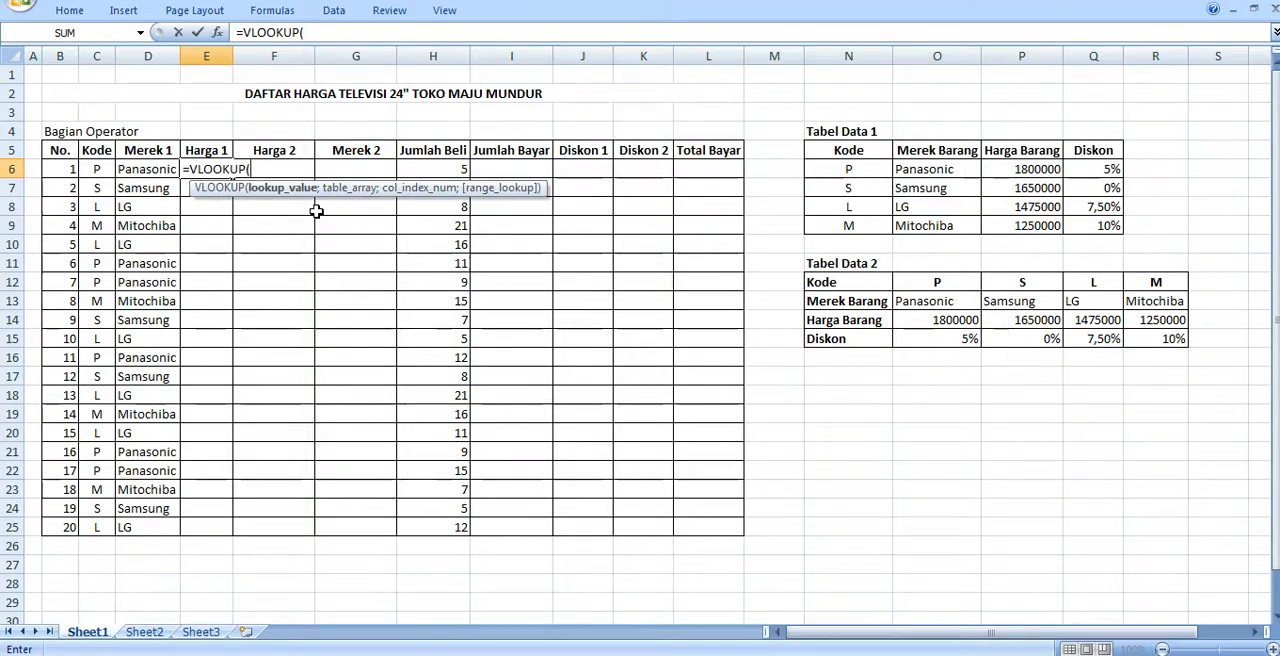
left_click(95, 169)
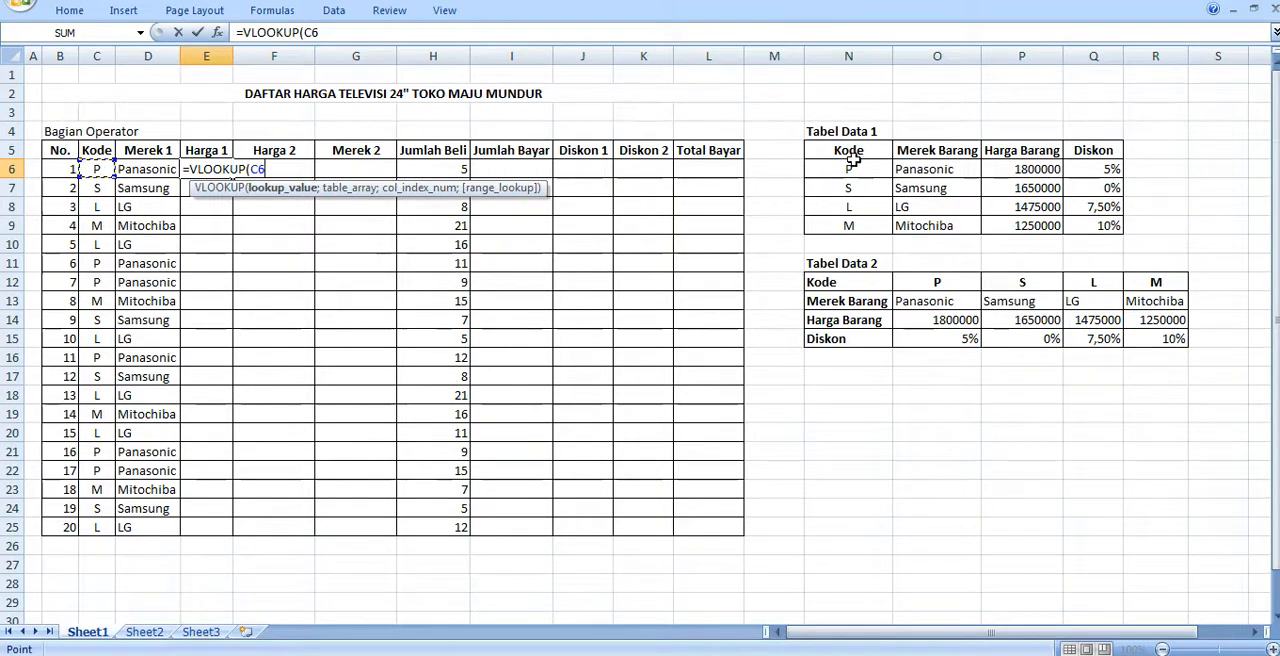
type(";")
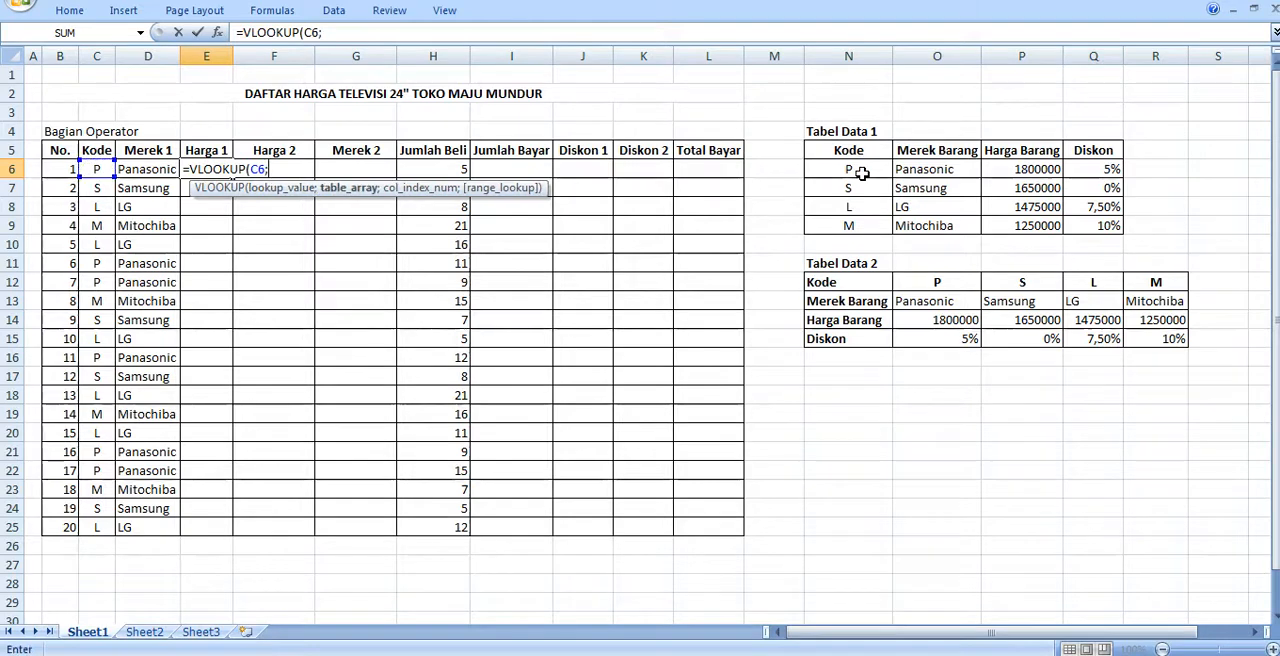
type("T")
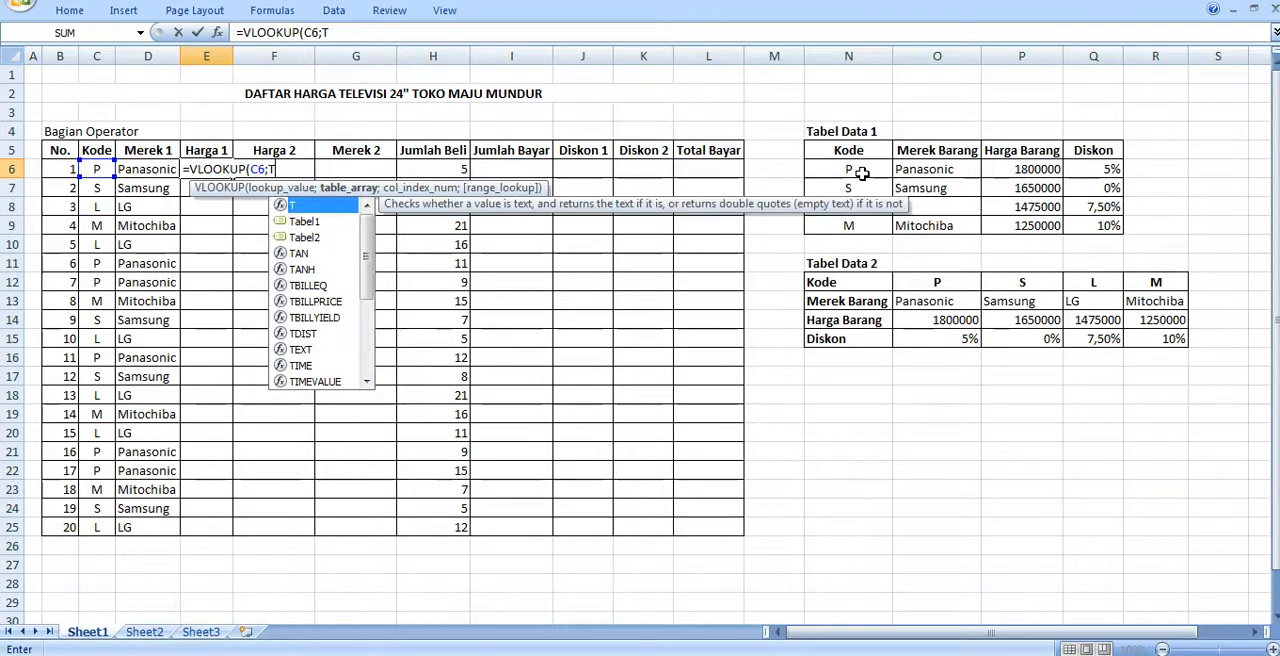
type("ABEL")
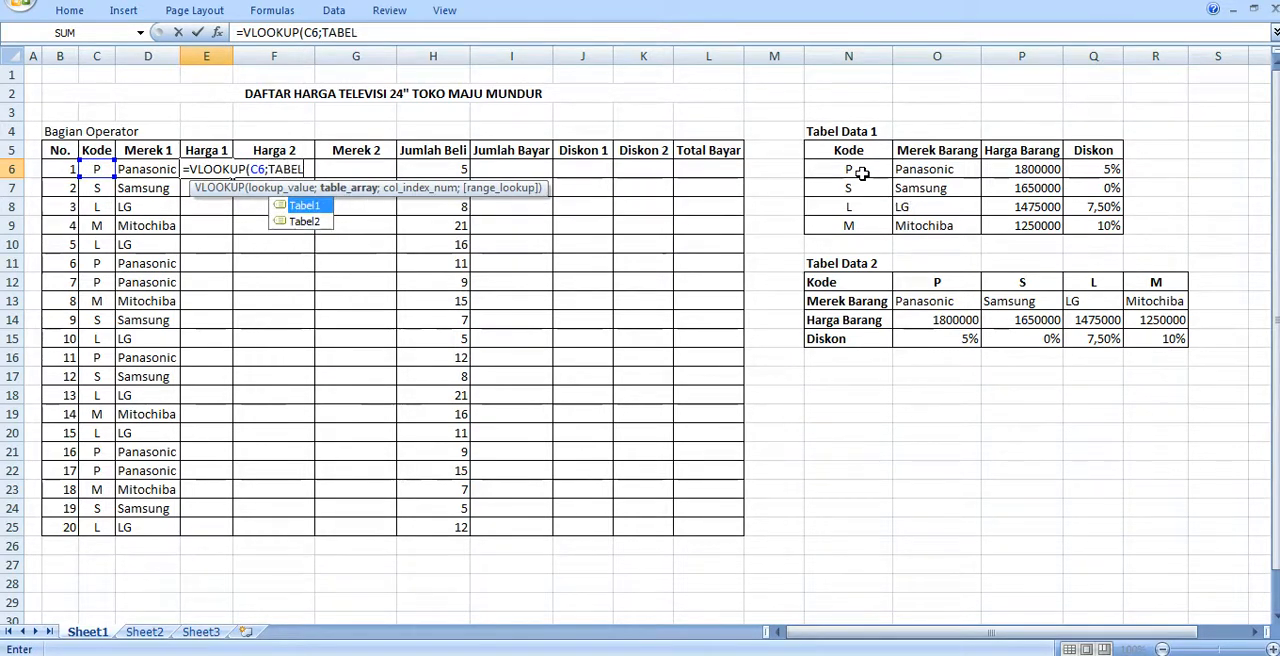
type("1;")
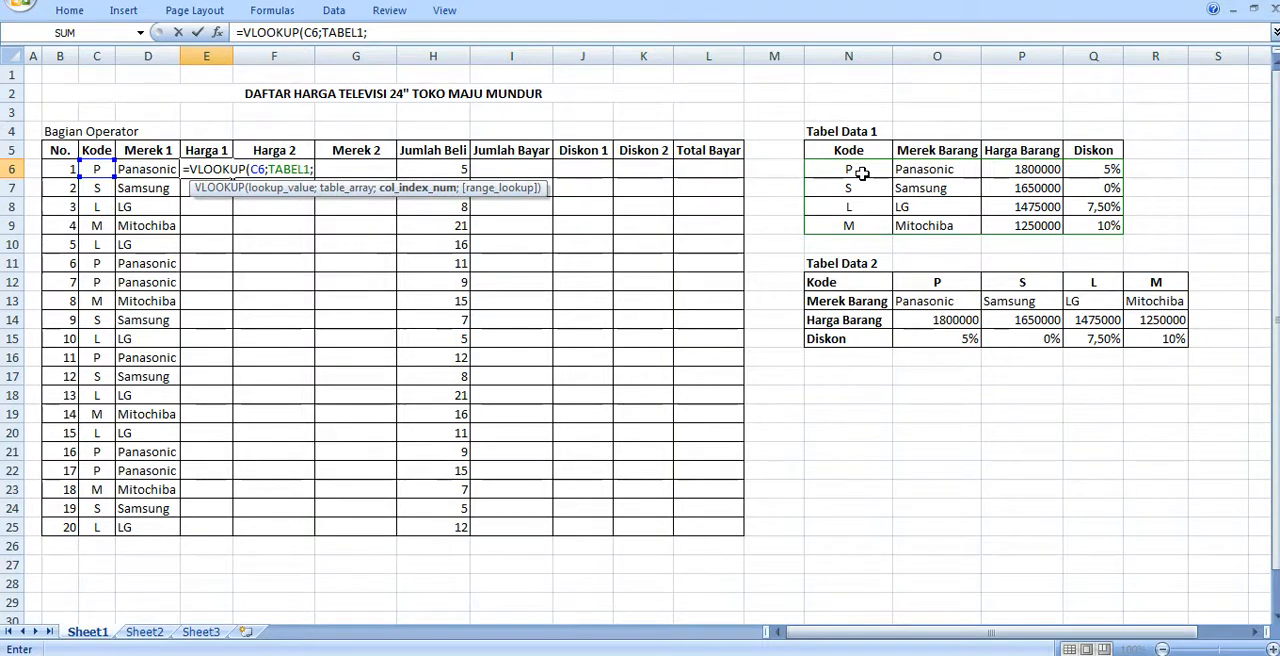
- Complete the E6 formula with TABEL1 as the table array, column index 3 and range lookup 0
type("3")
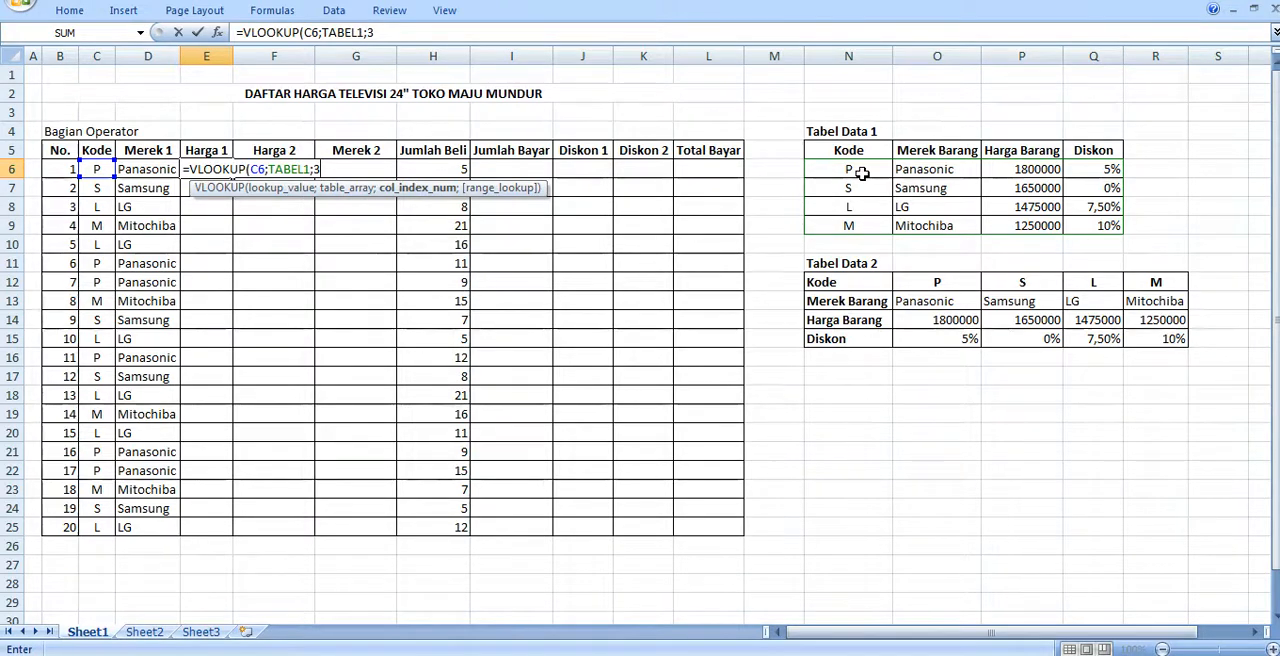
type(";")
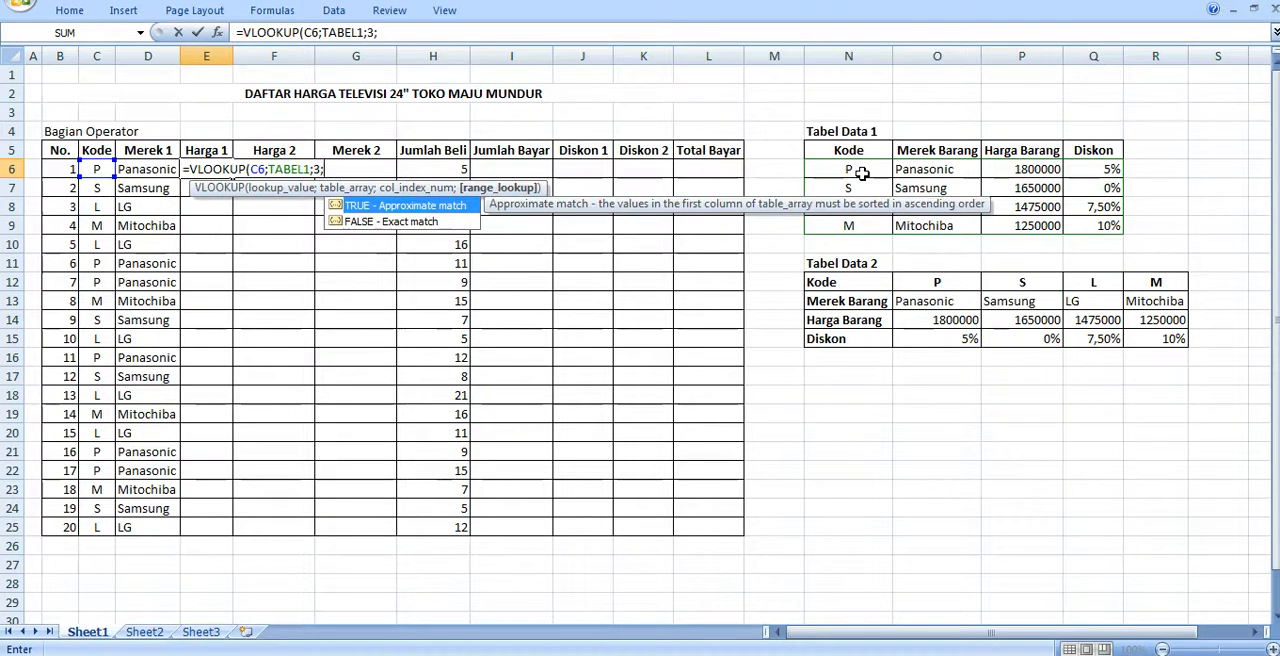
type("0")
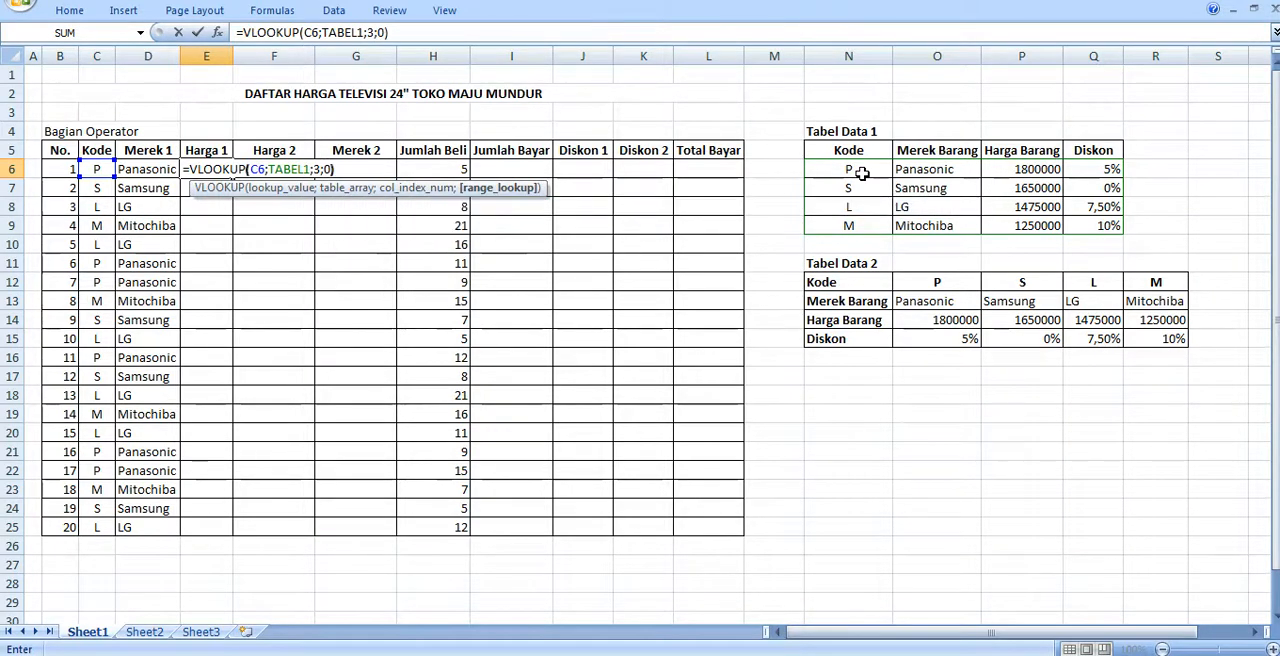
type(")")
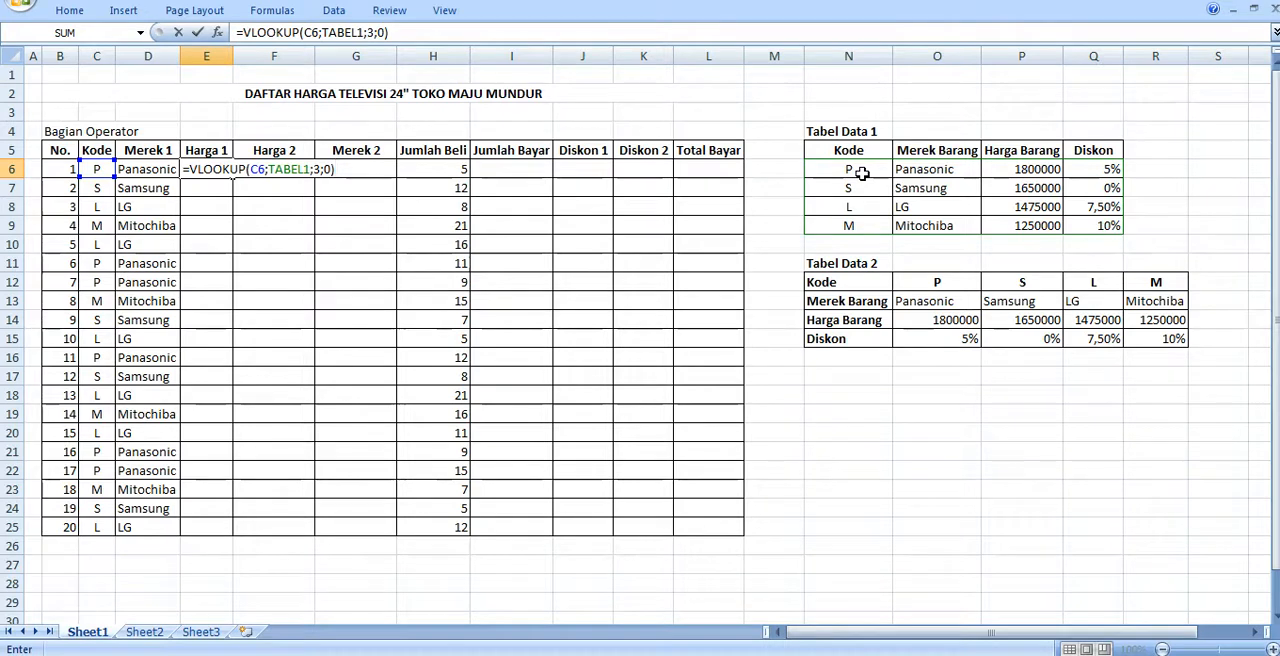
key("Return")
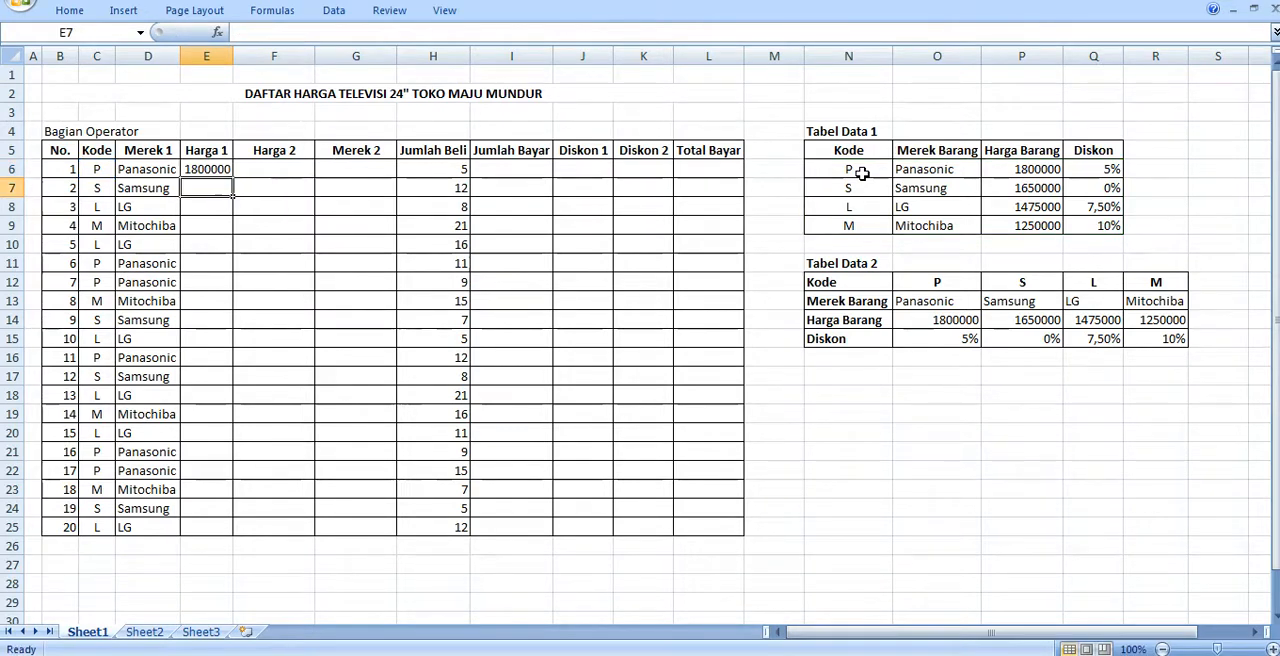
- Fill the VLOOKUP formula in E6 down the Harga 1 column to row 25
left_click(197, 170)
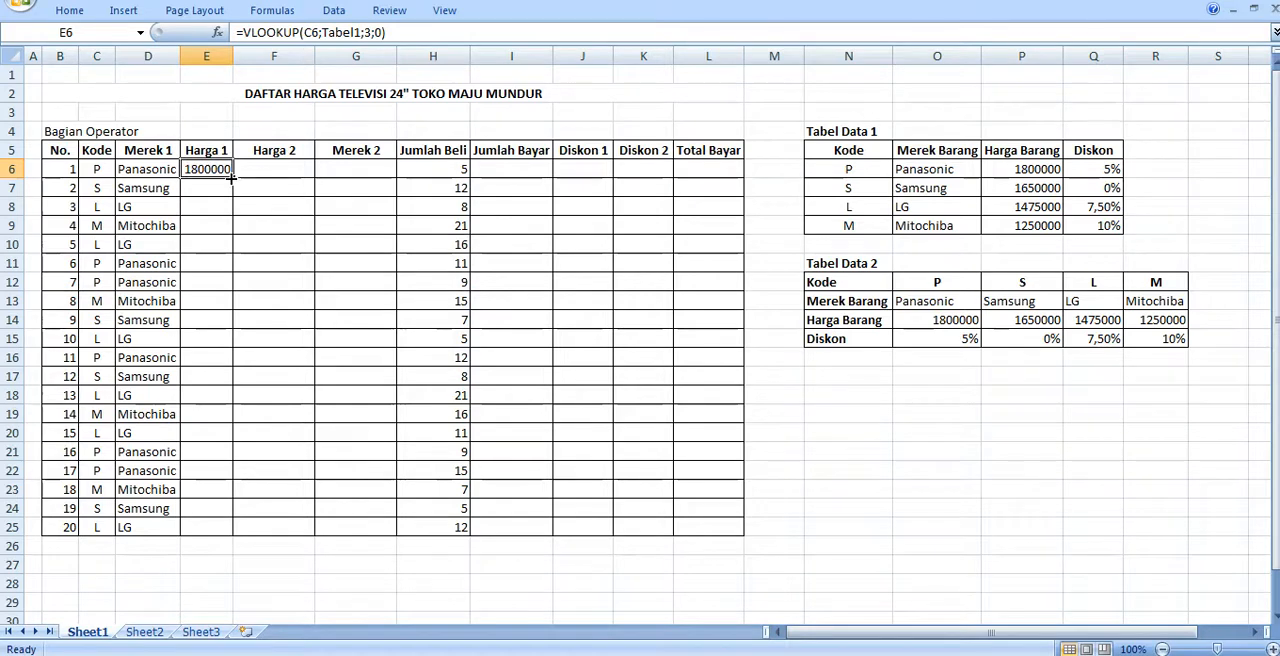
double_click(231, 177)
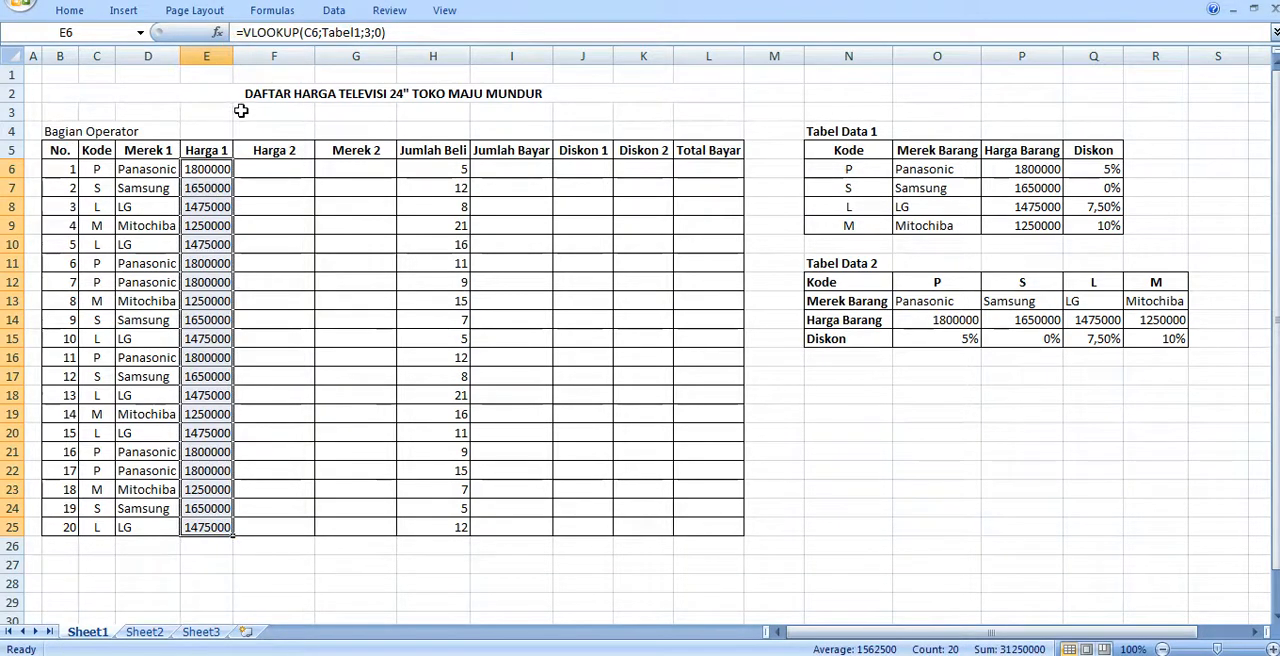
left_click(200, 169)
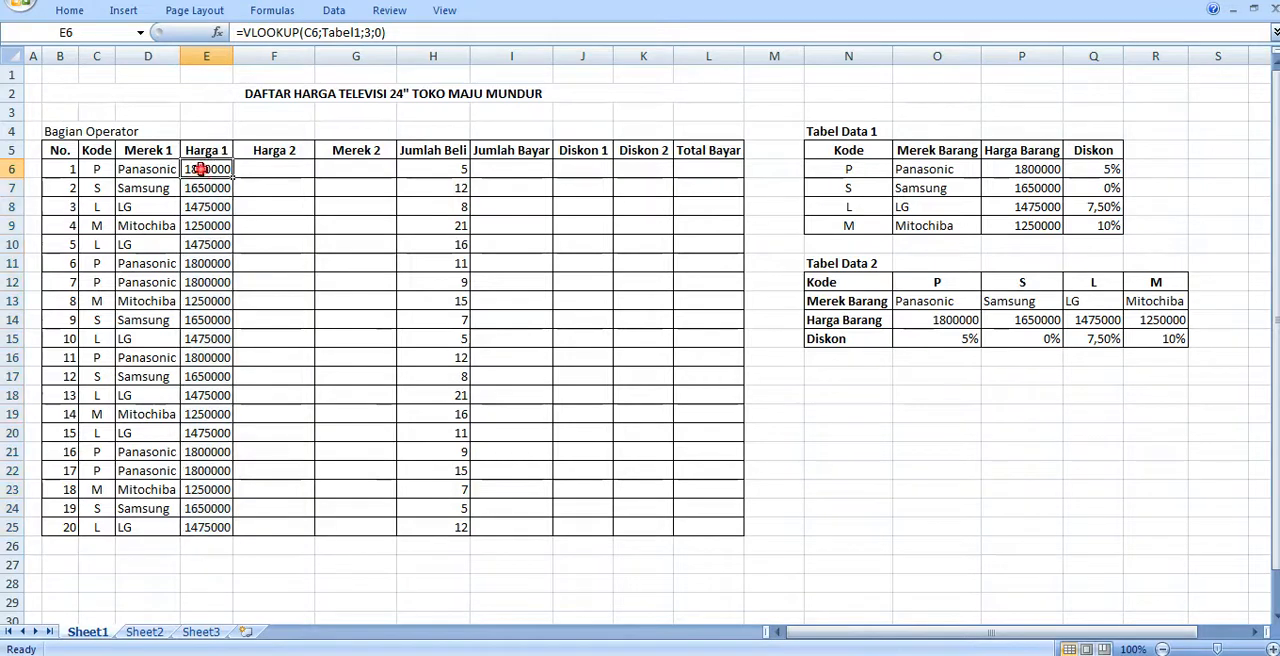
- Swap the two column headings, entering Merek 2 in F5 and Harga 2 in G5
left_click(271, 170)
left_click(150, 170)
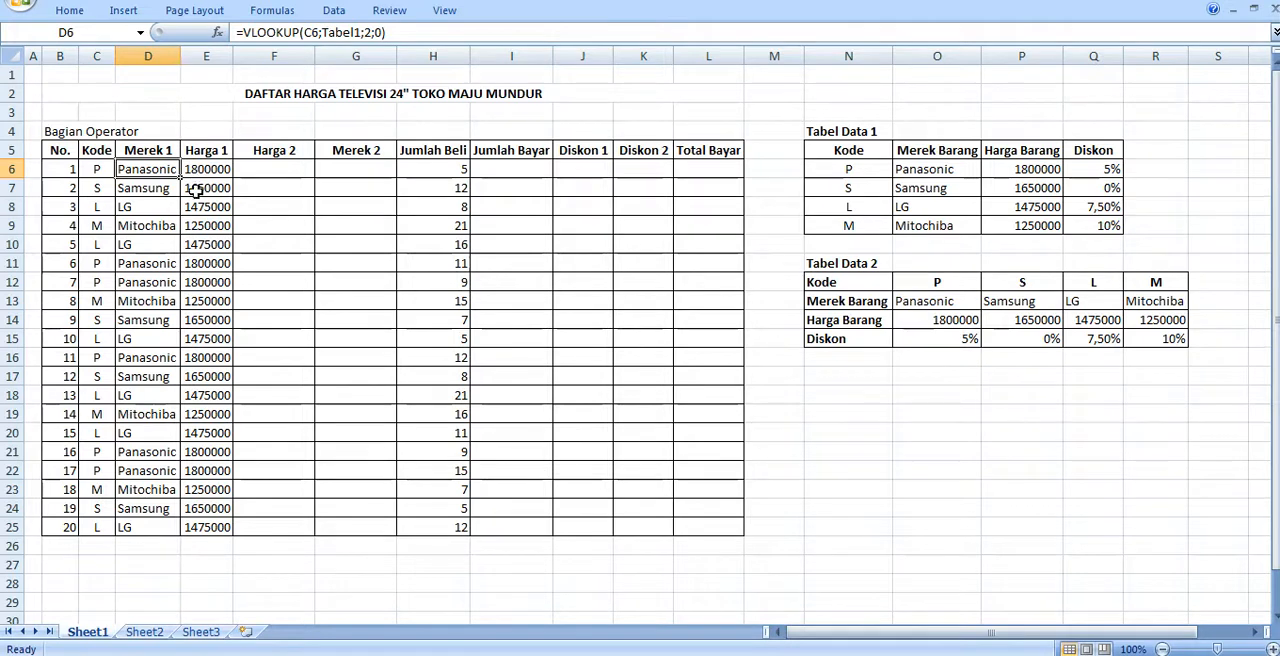
left_click(273, 169)
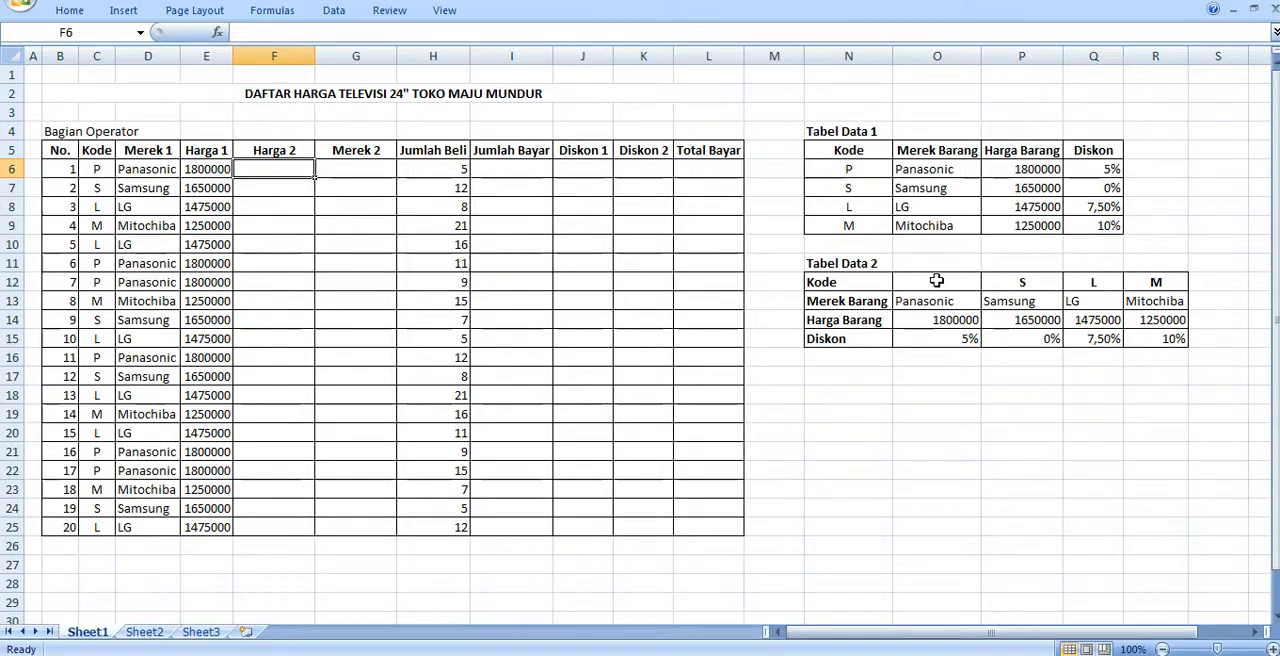
left_click(283, 151)
type("mER")
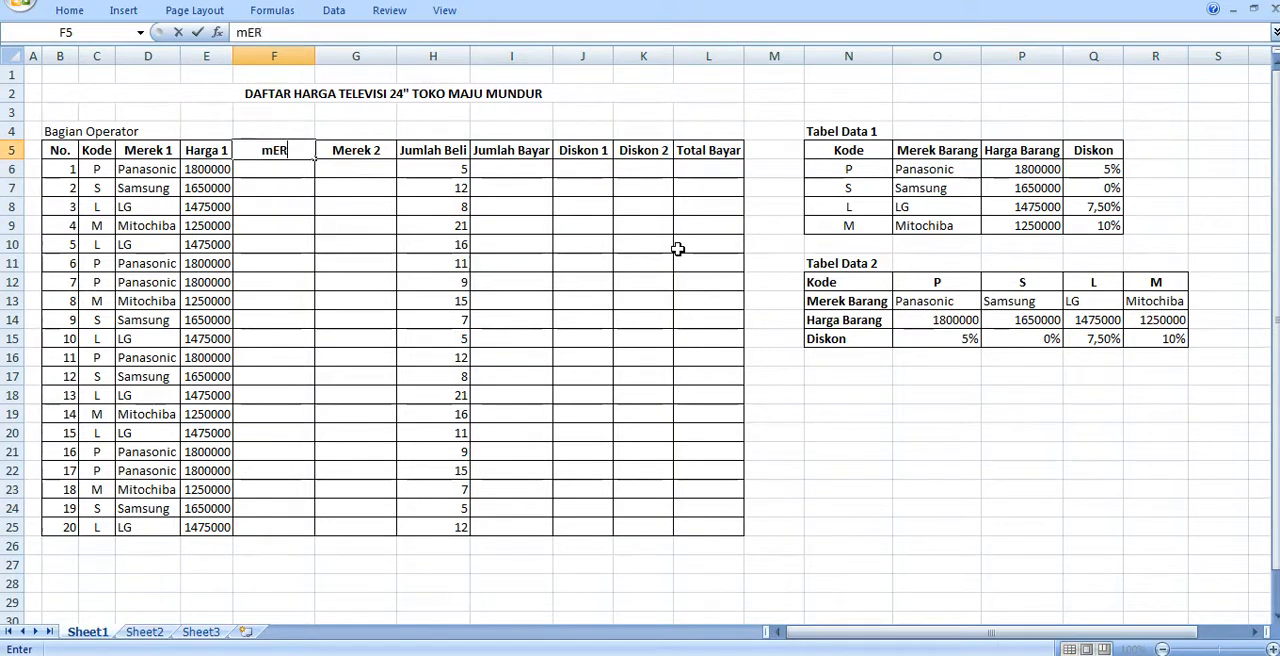
type("EK 2")
key("Tab")
type("Harg")
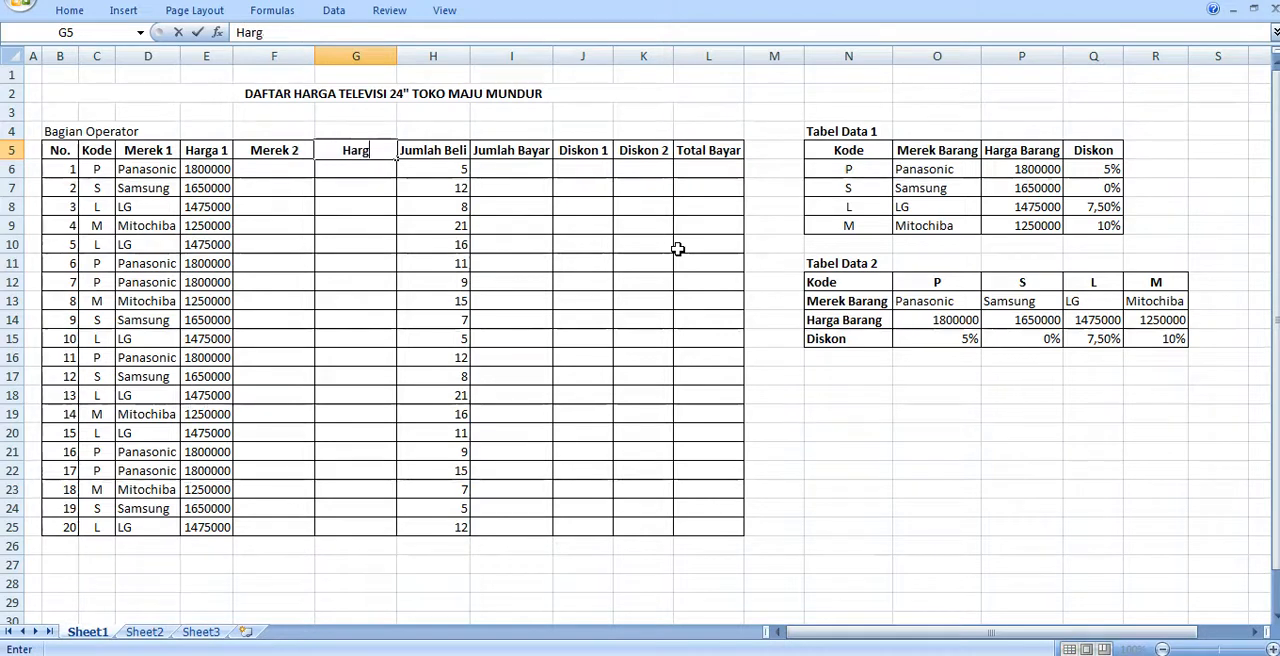
type("a 2")
key("Return")
key("Left")
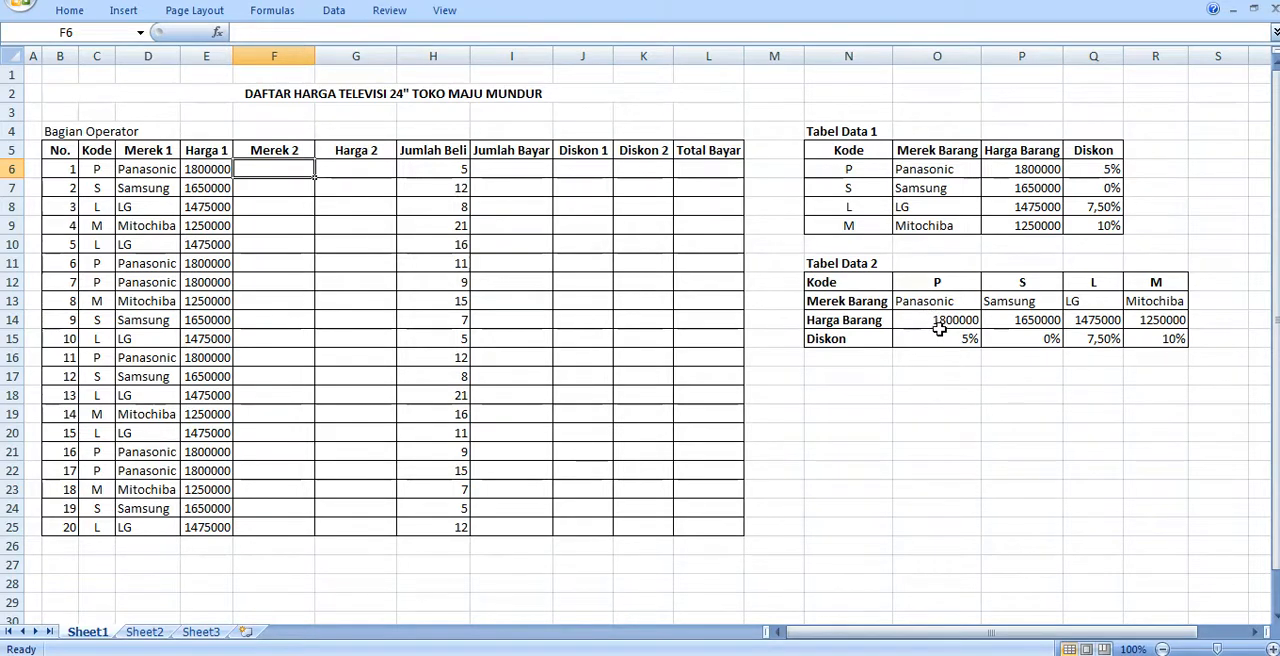
- Start an HLOOKUP formula in the first Merek 2 cell, F6, with the code in C6 as the lookup value
left_click(298, 169)
type("=")
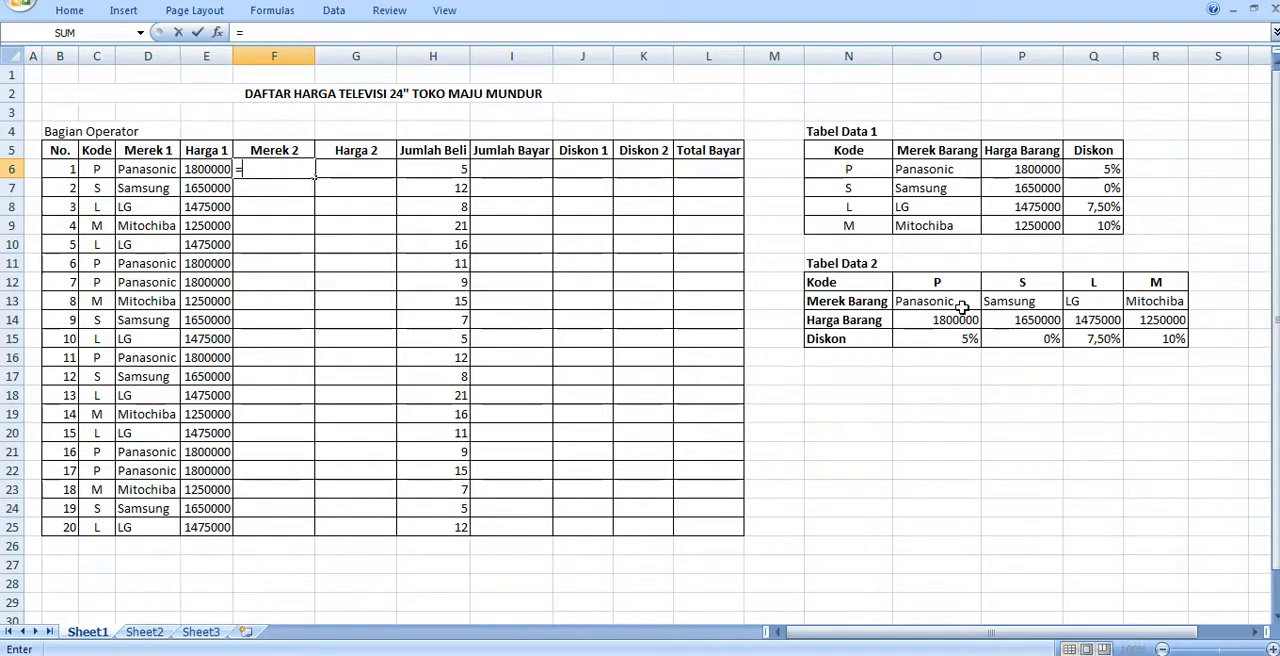
type("HLO")
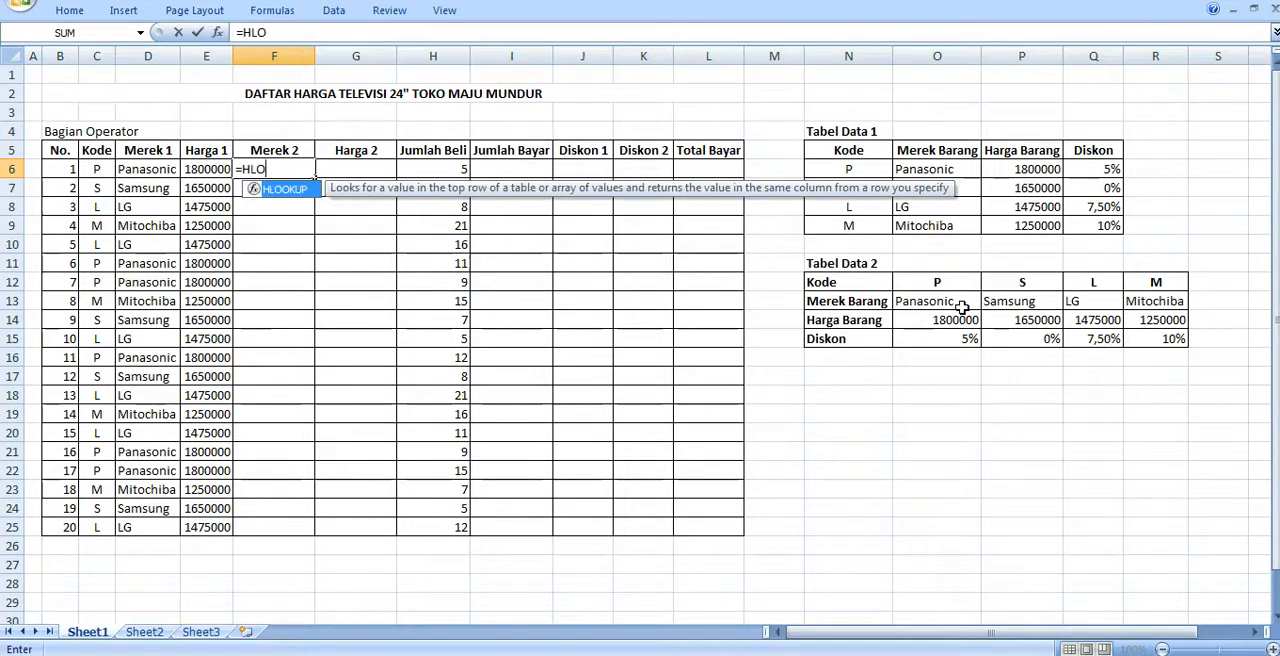
type("OKUP(")
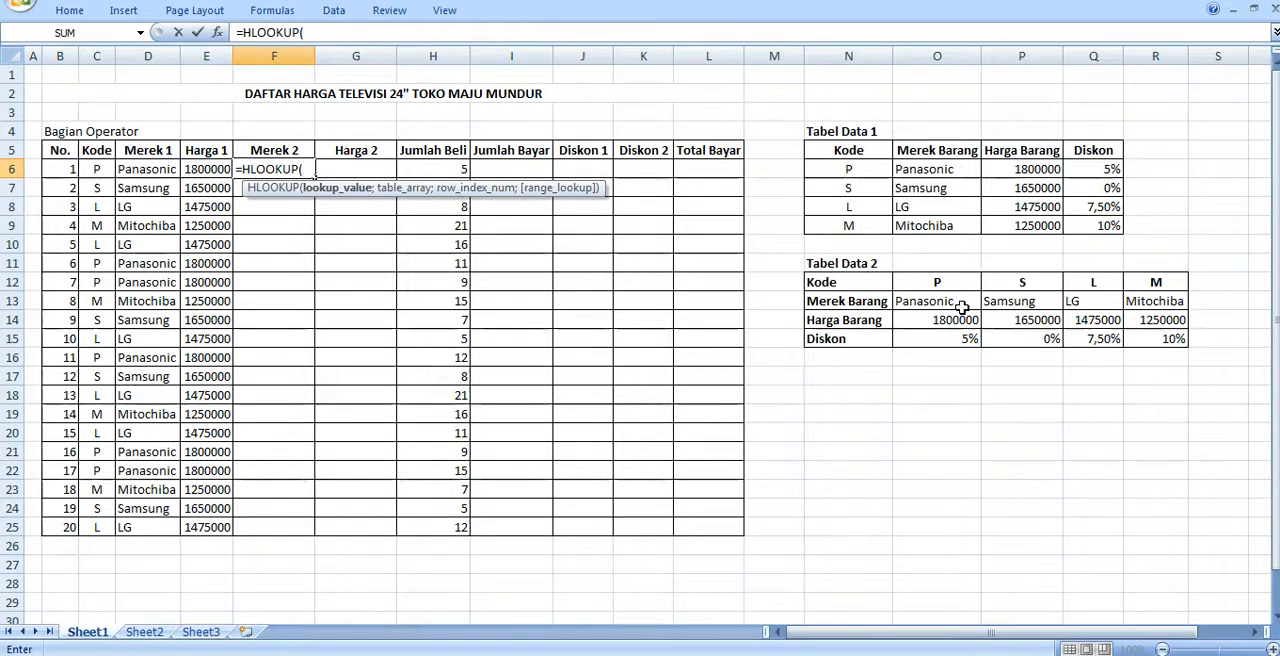
left_click(98, 168)
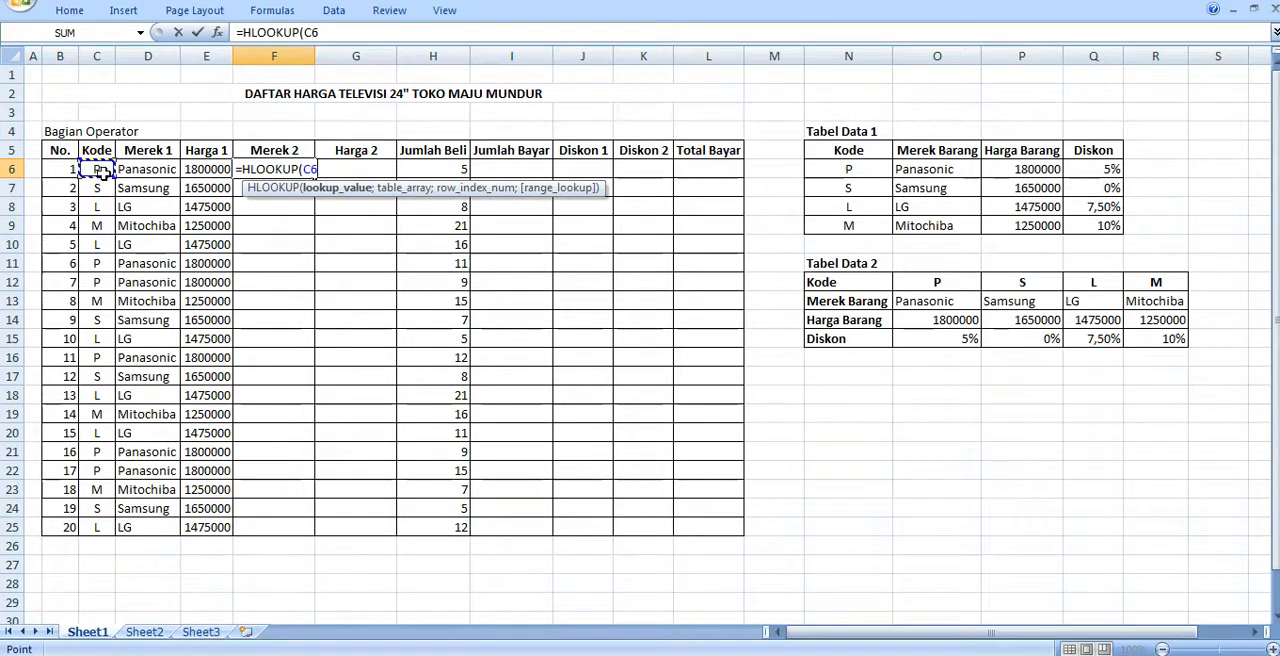
type(";")
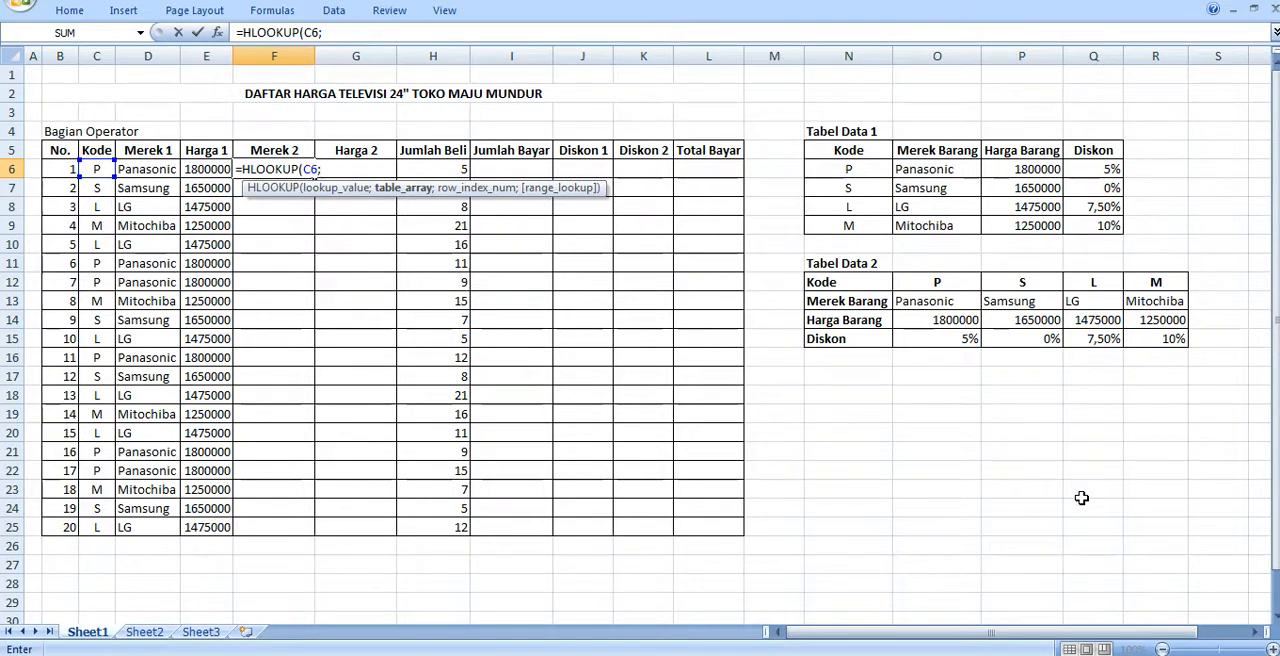
- Enter TABEL2 as the table array and 2 as the row index of the HLOOKUP formula in F6
type("TBAEL2")
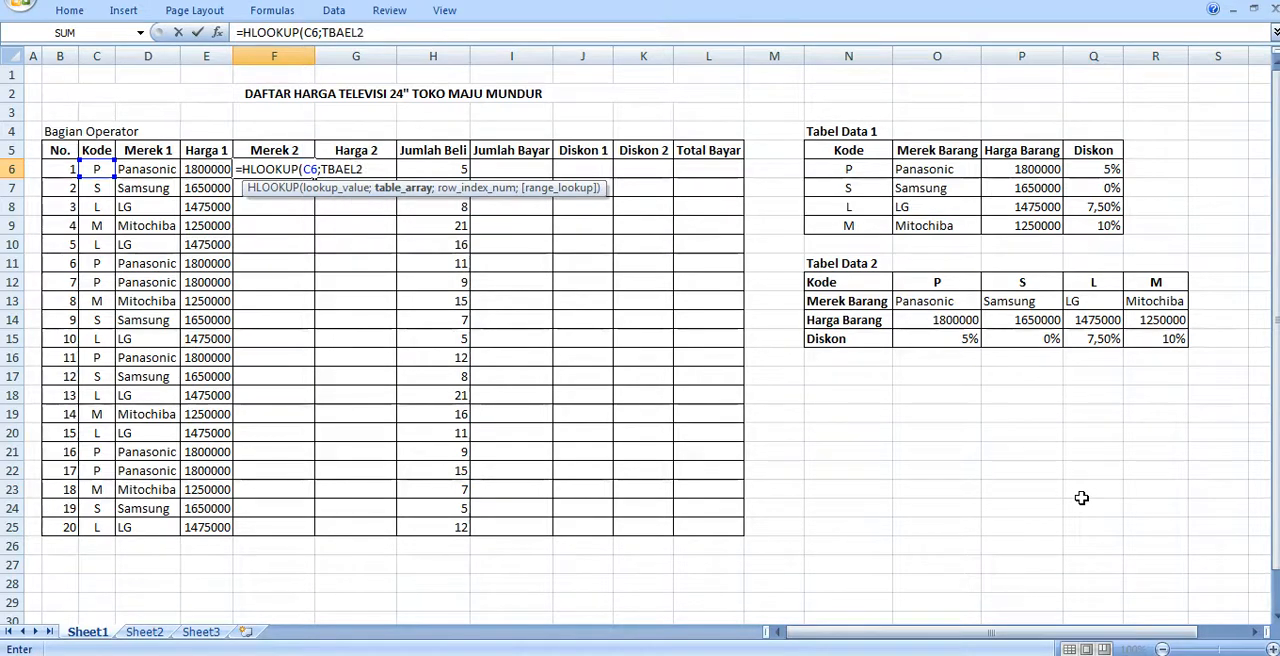
key("BackSpace")
key("BackSpace")
key("BackSpace")
key("BackSpace")
key("BackSpace")
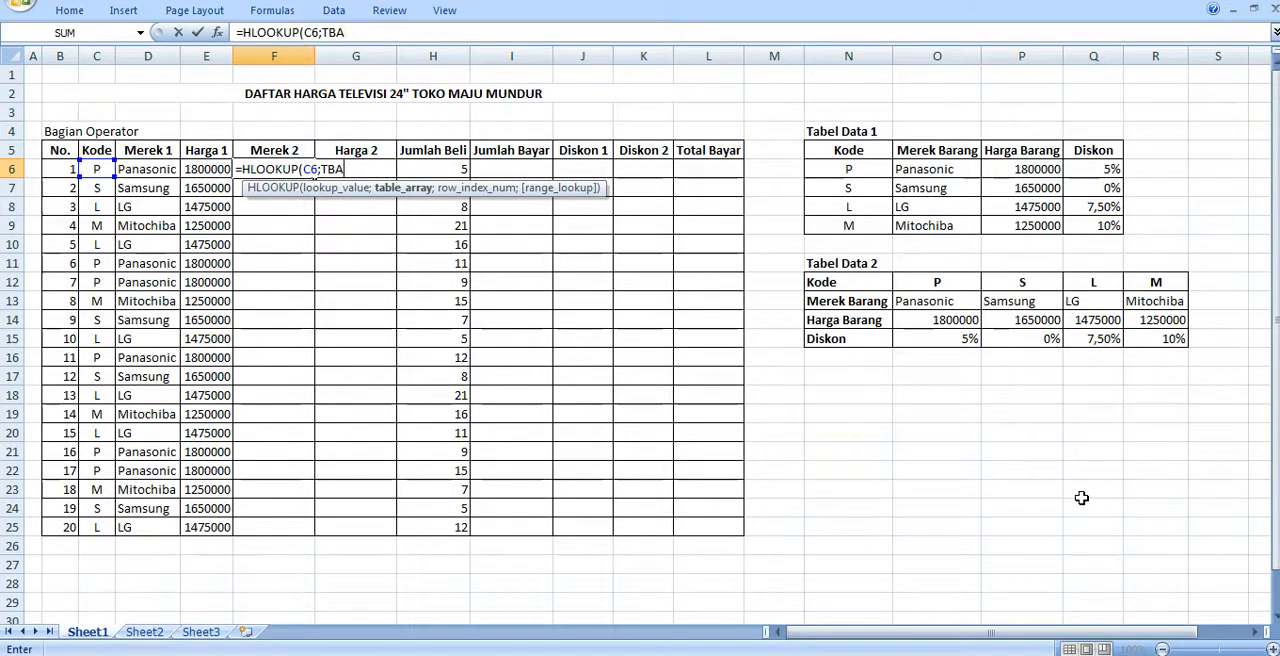
type("ABEL2")
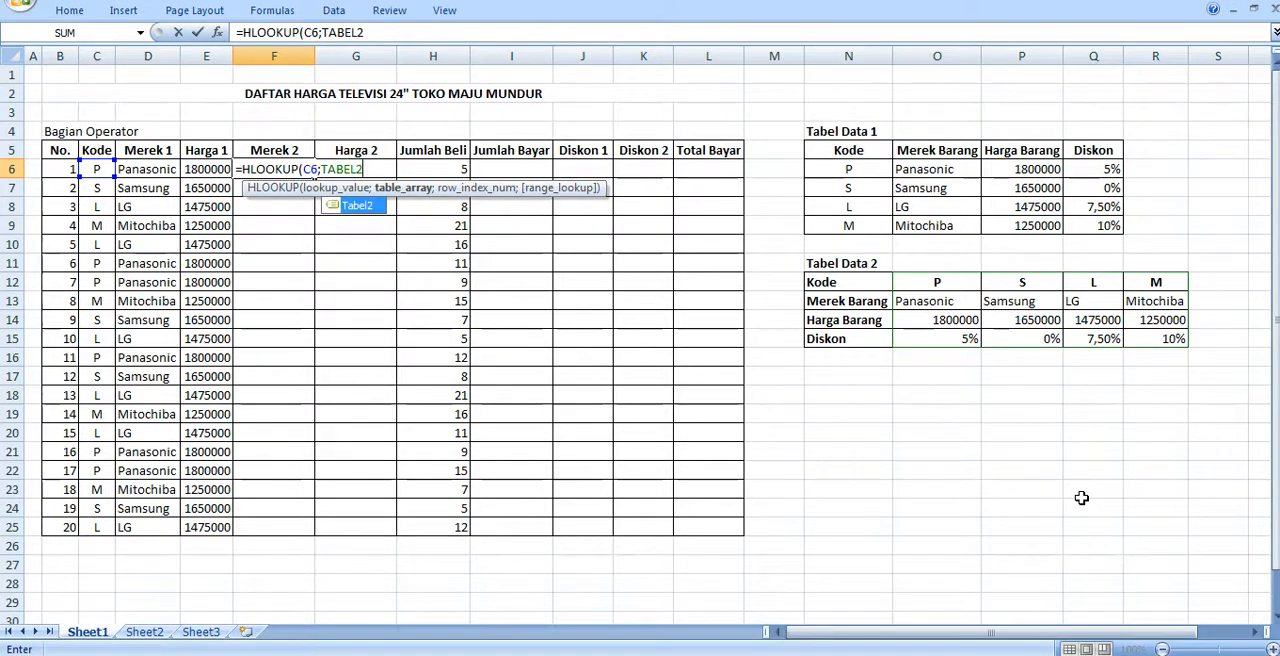
type(";")
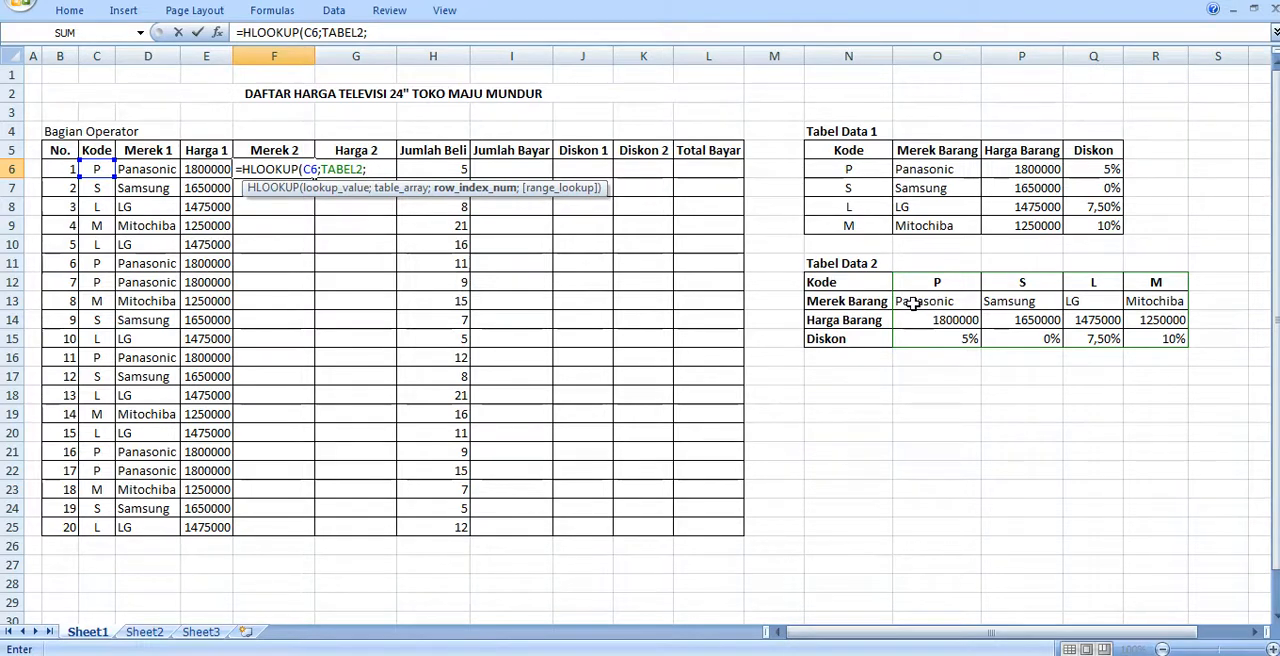
type("2")
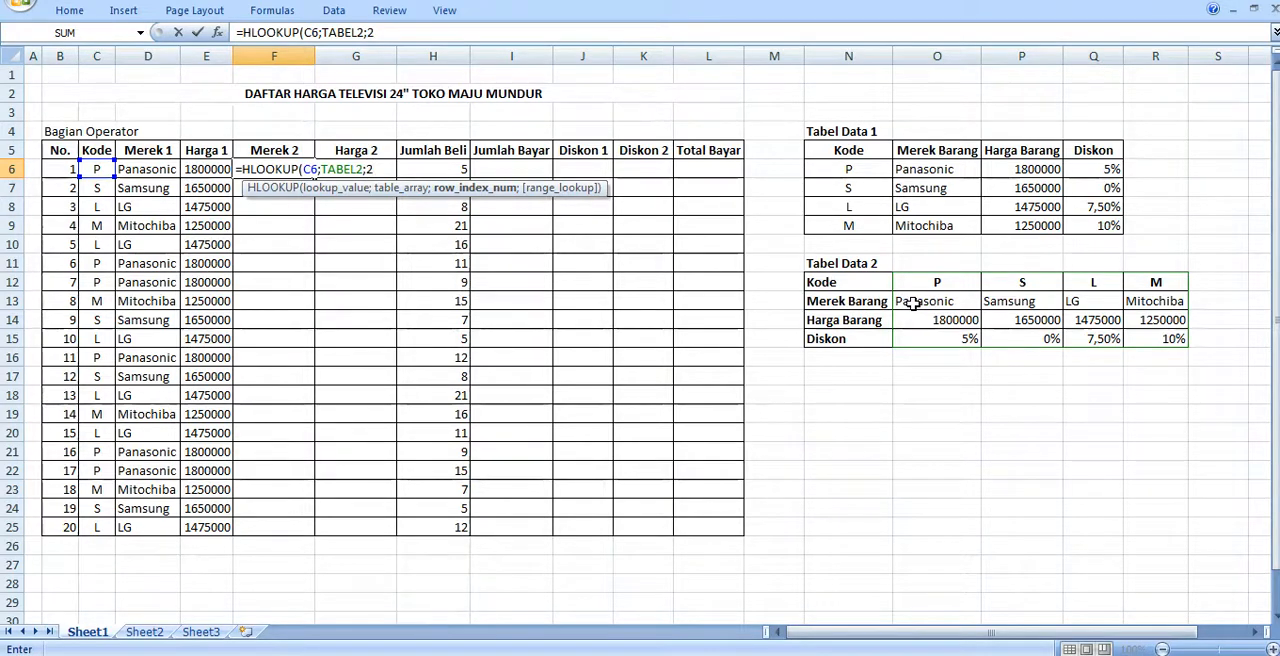
type(";")
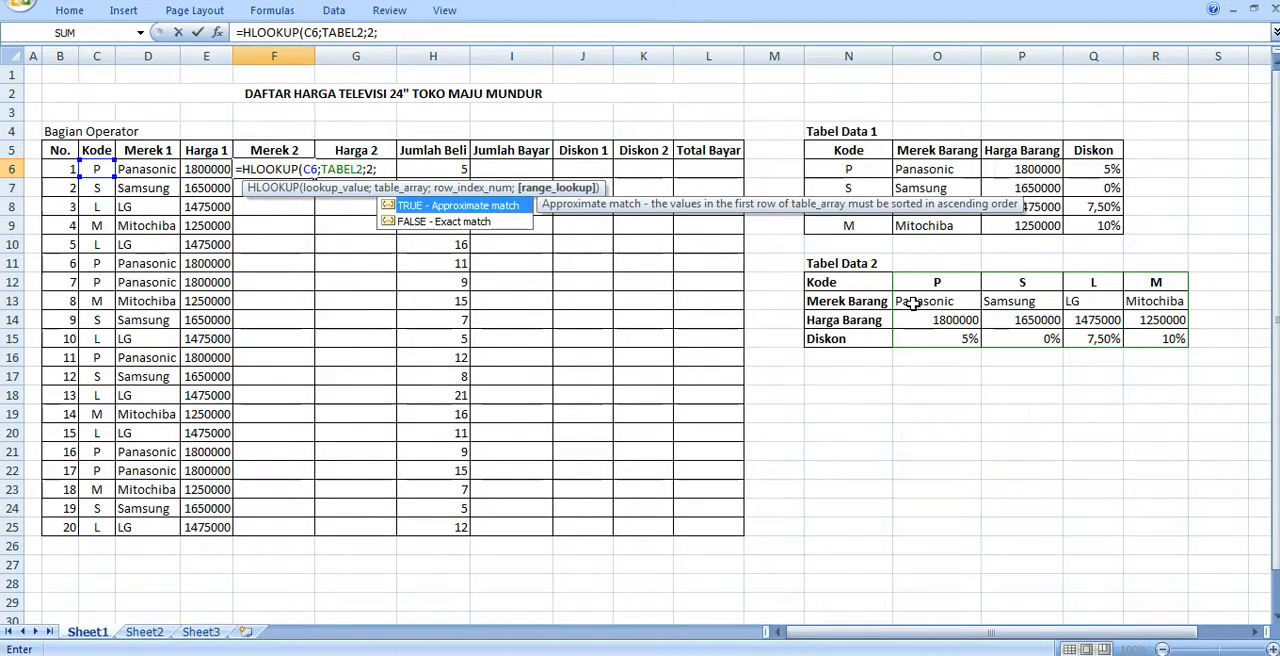
type("0")
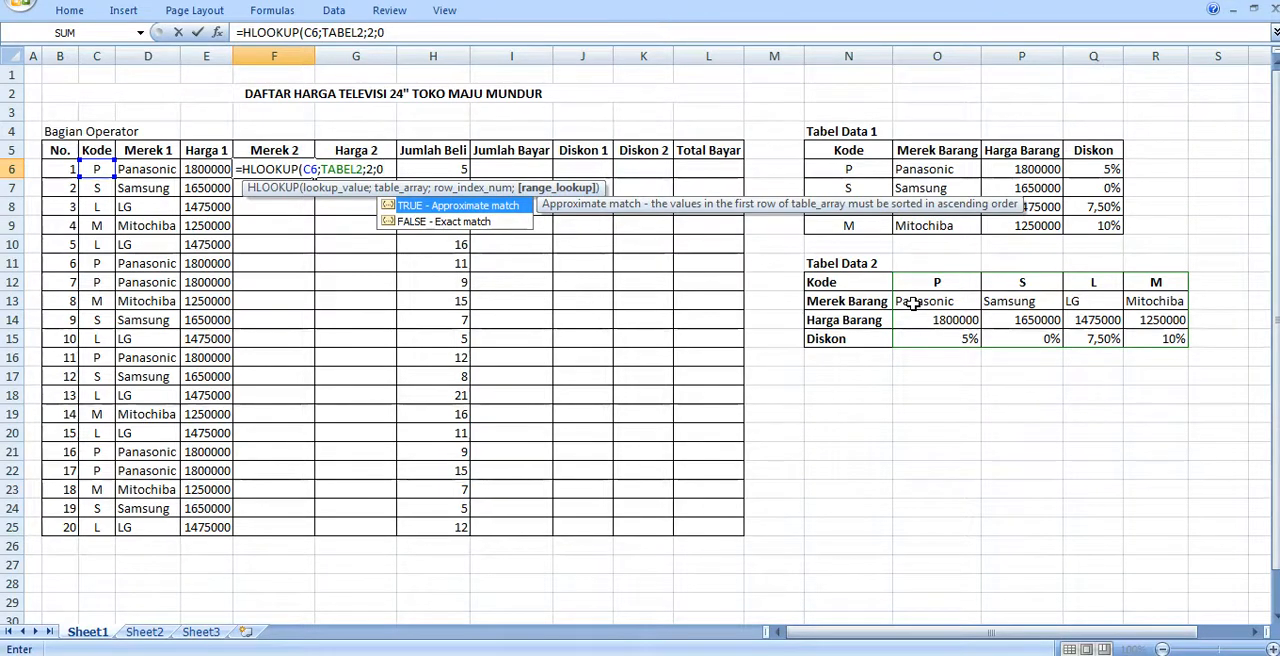
type(")")
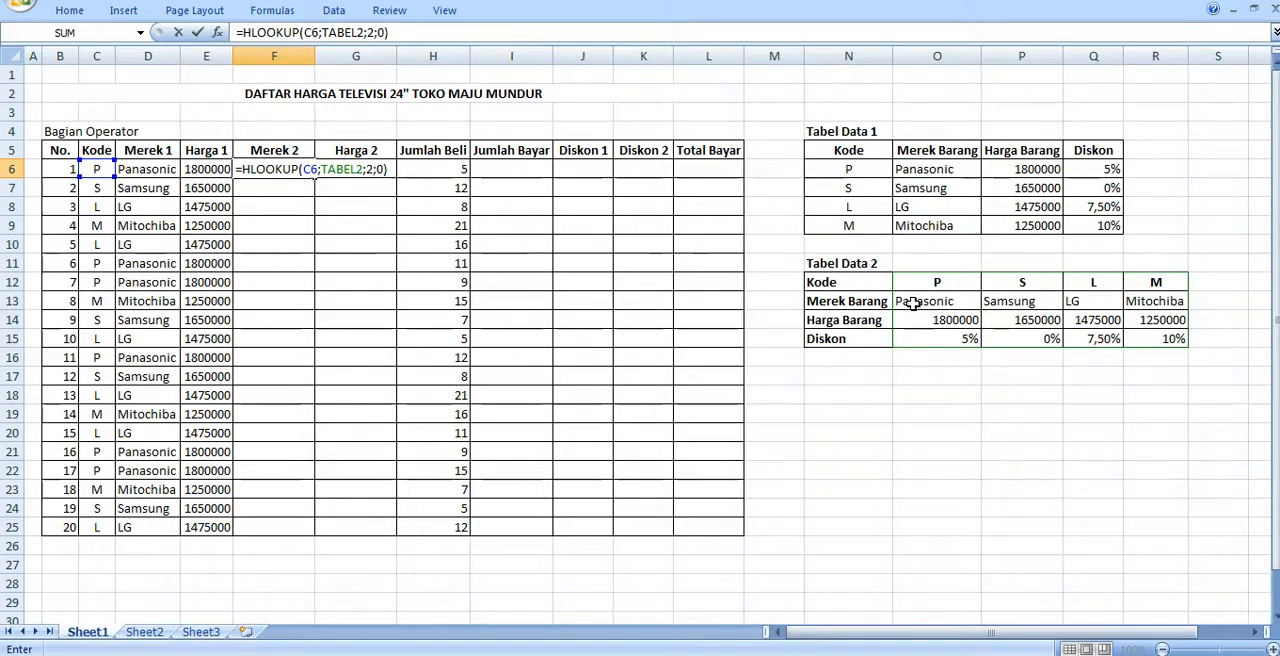
- Complete the HLOOKUP formula in F6 with 0 as the range lookup and fill it down the Merek 2 column to row 25
key("Return")
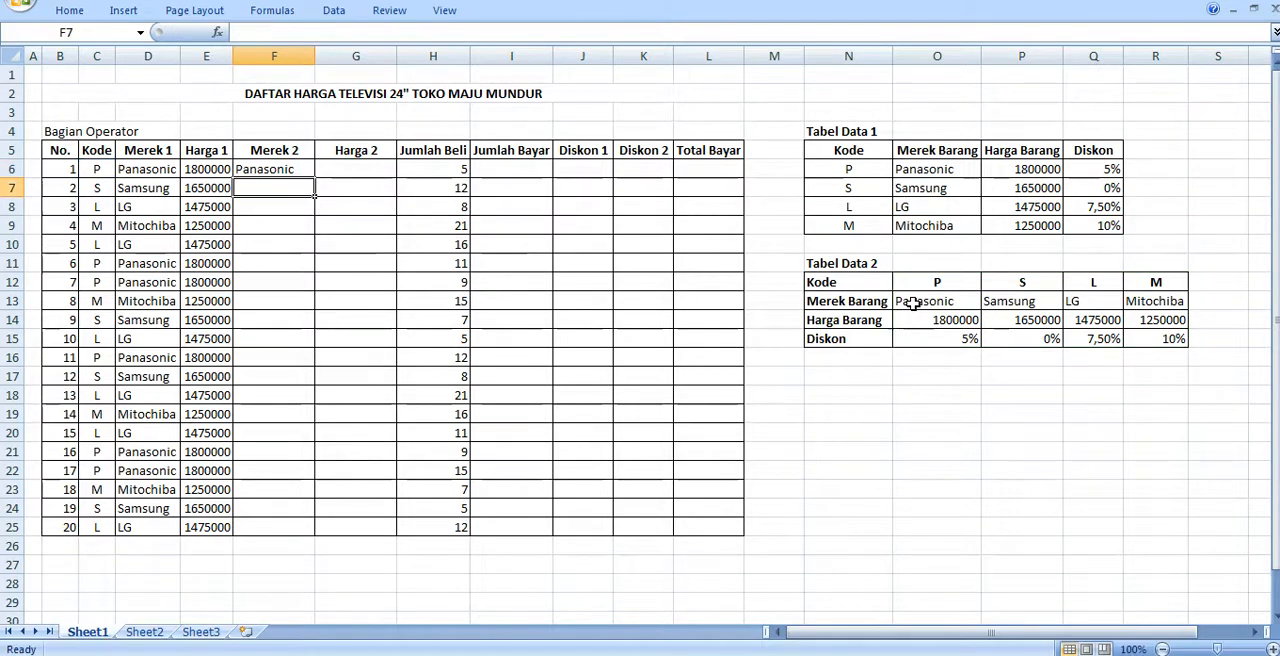
left_click(304, 169)
double_click(314, 177)
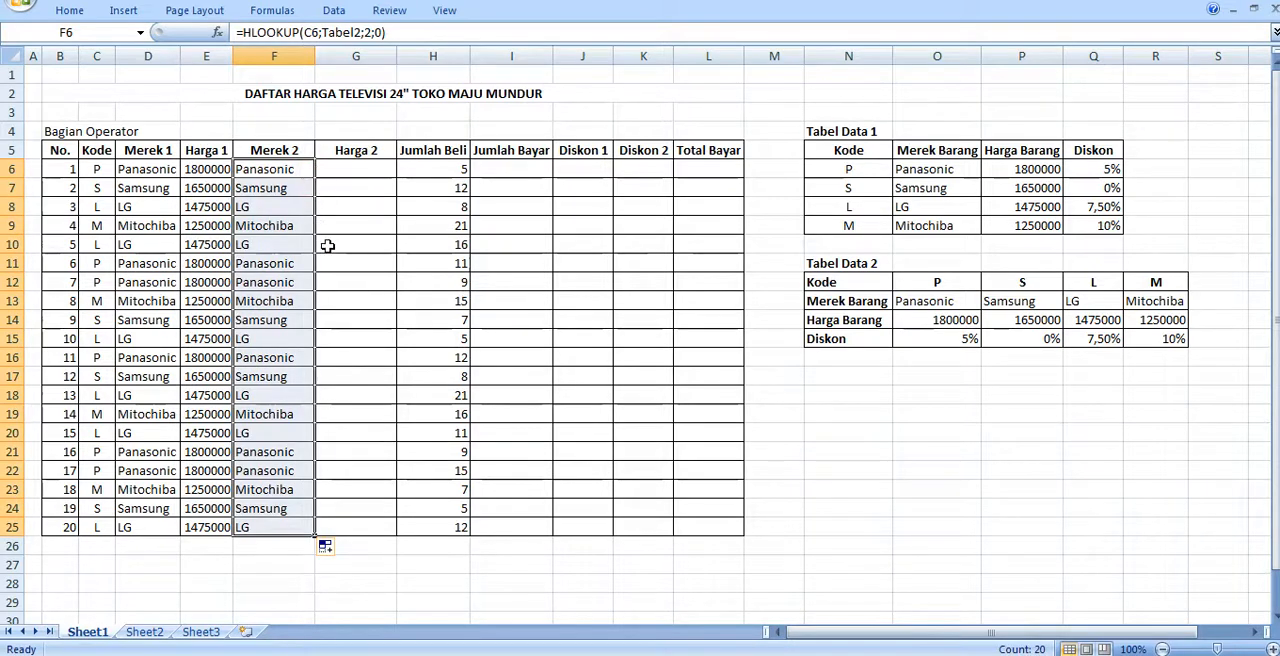
left_click(276, 170)
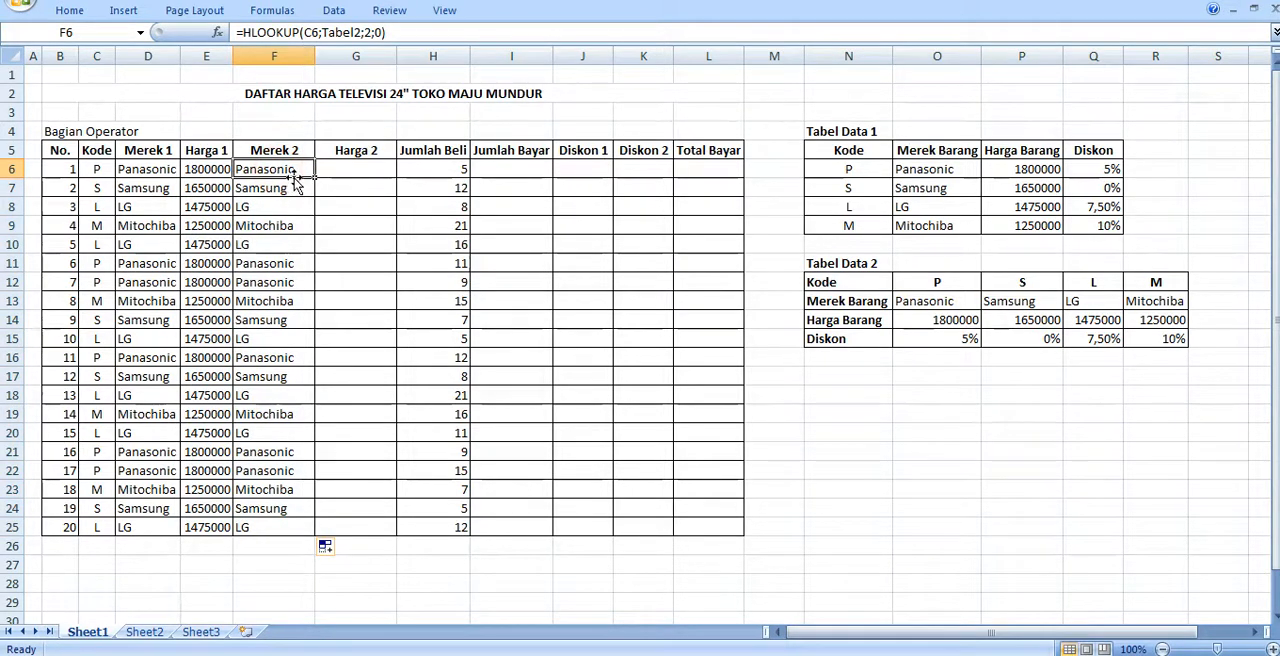
left_click(147, 170)
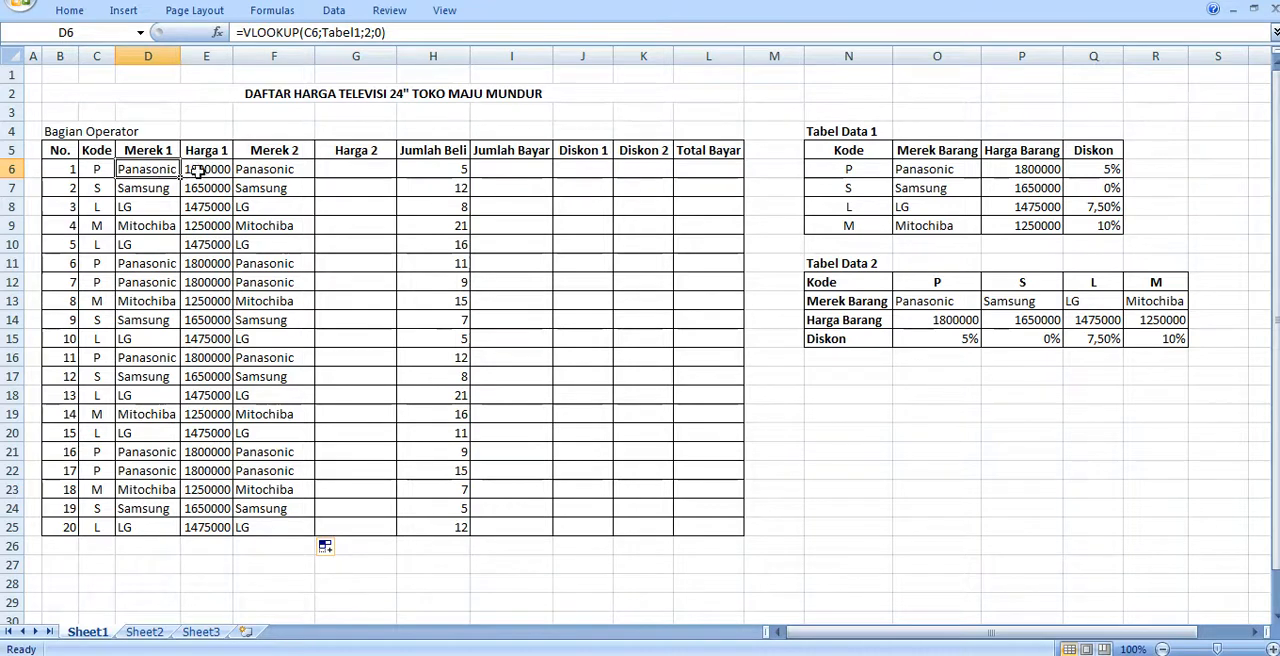
left_click(258, 170)
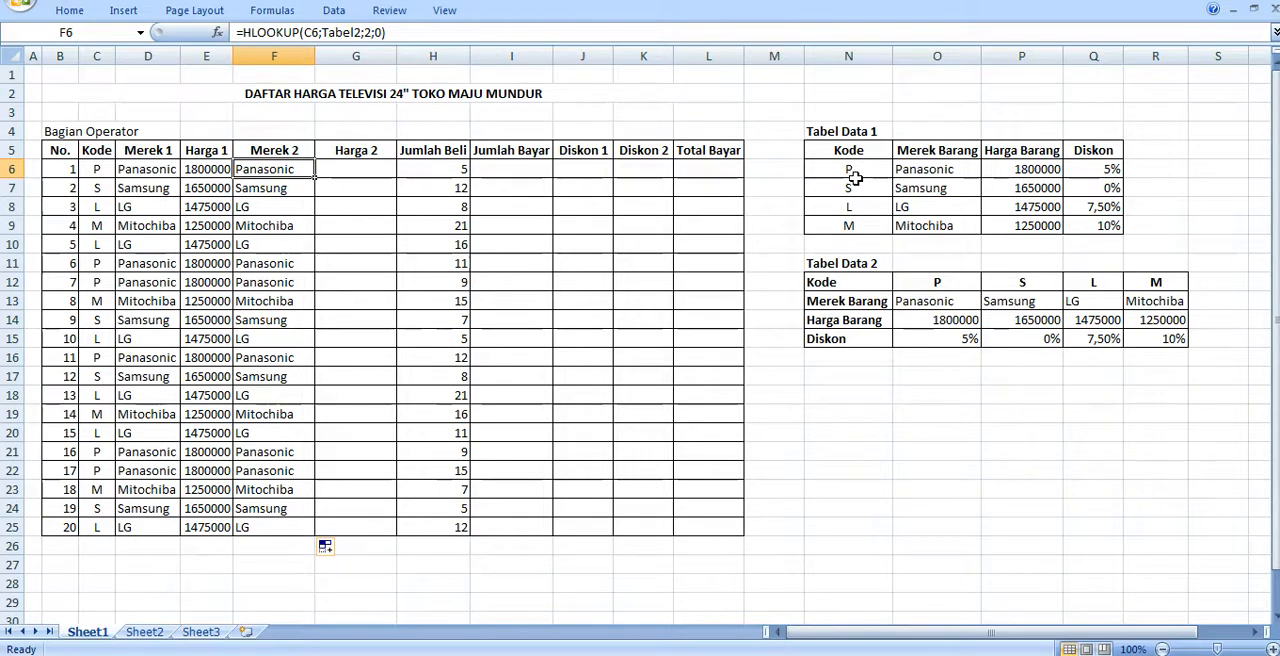
- Start an HLOOKUP formula in the first Harga 2 cell, G6, with the code in C6 as the lookup value
left_click(356, 168)
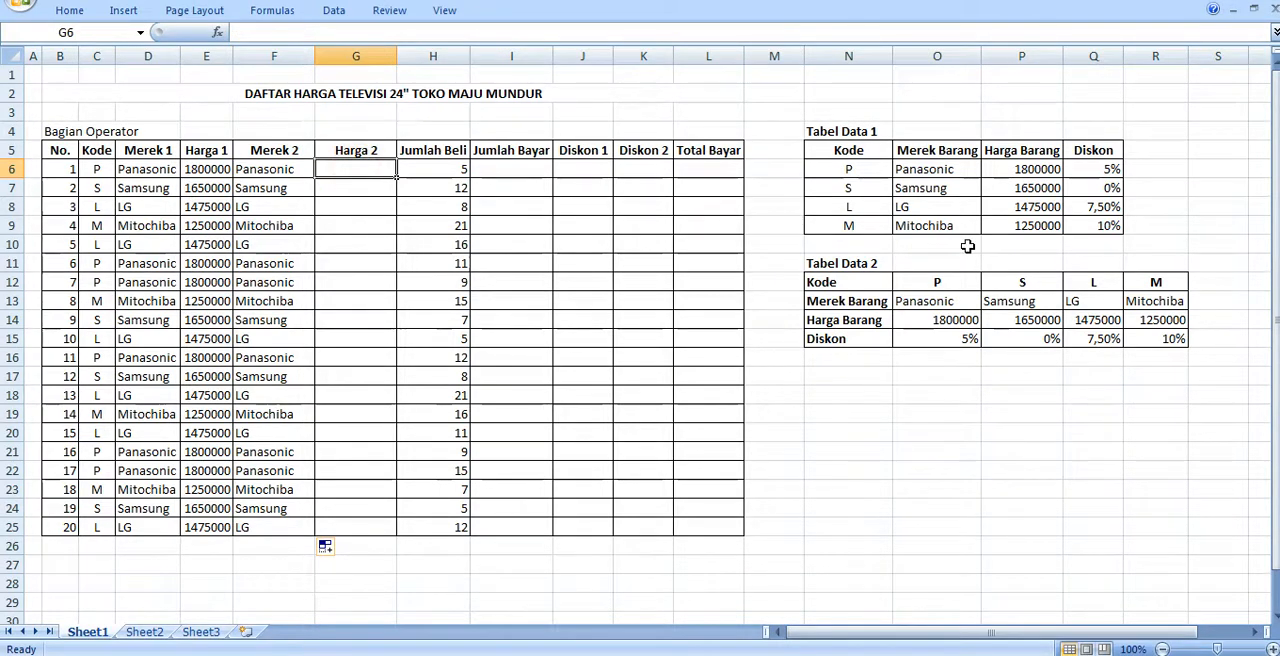
type("=HLOOKU")
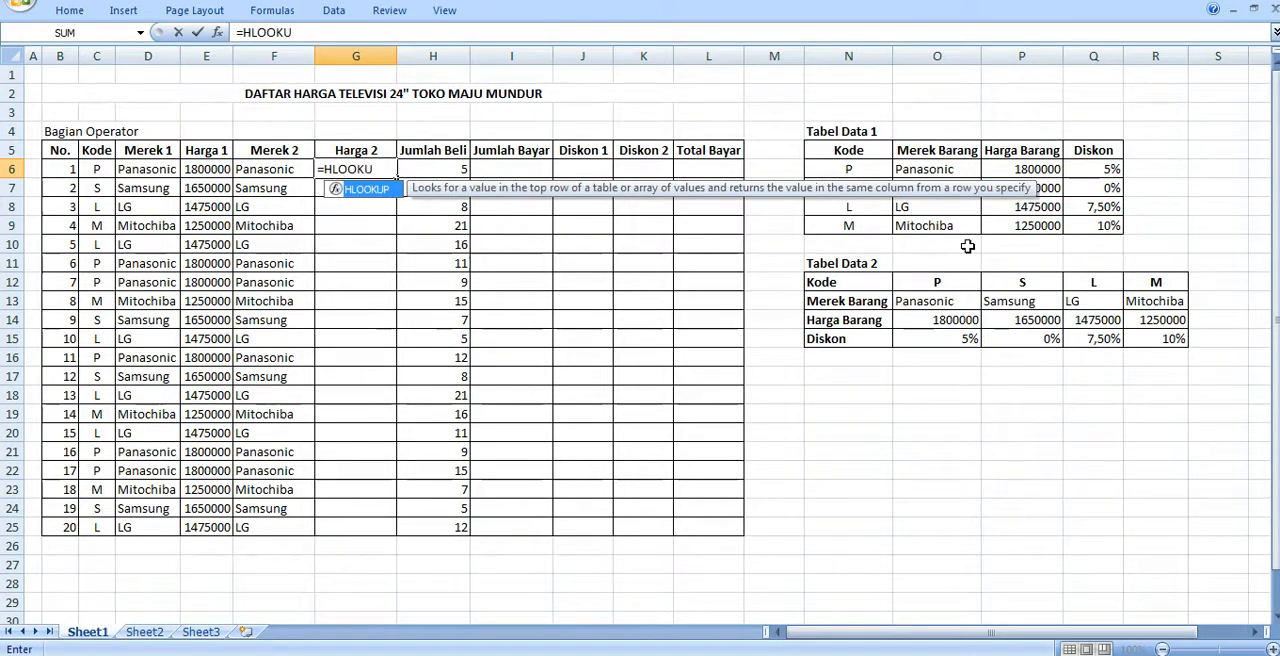
type("P(")
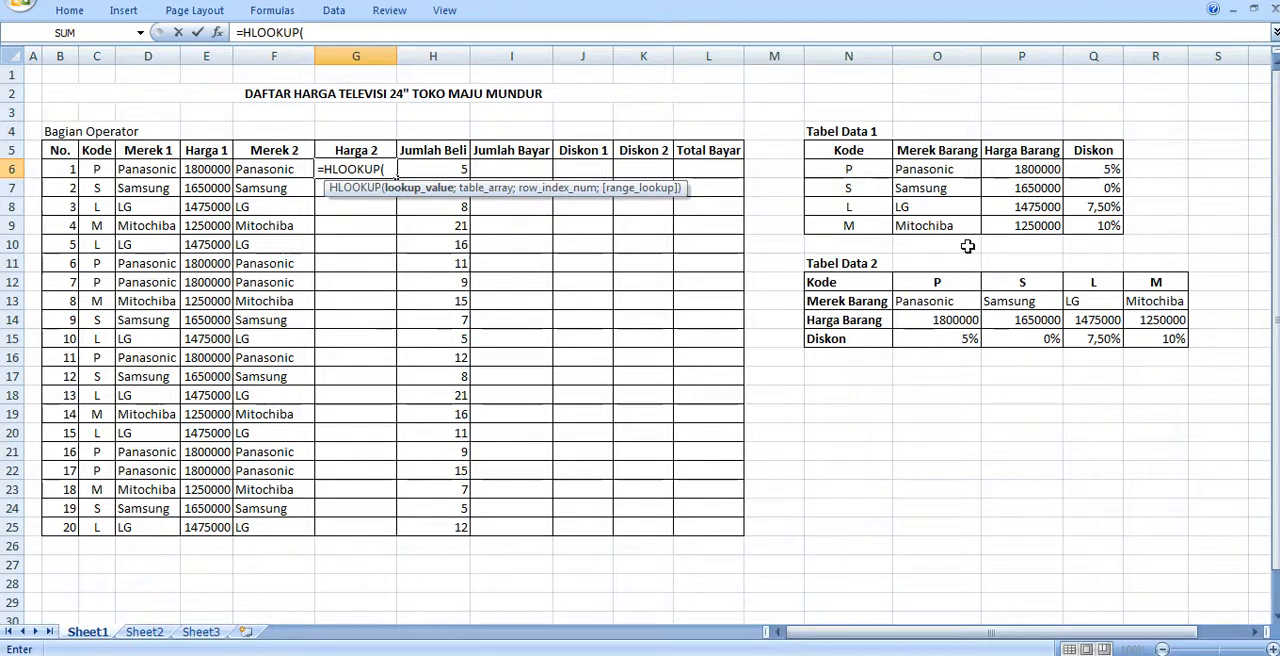
left_click(99, 170)
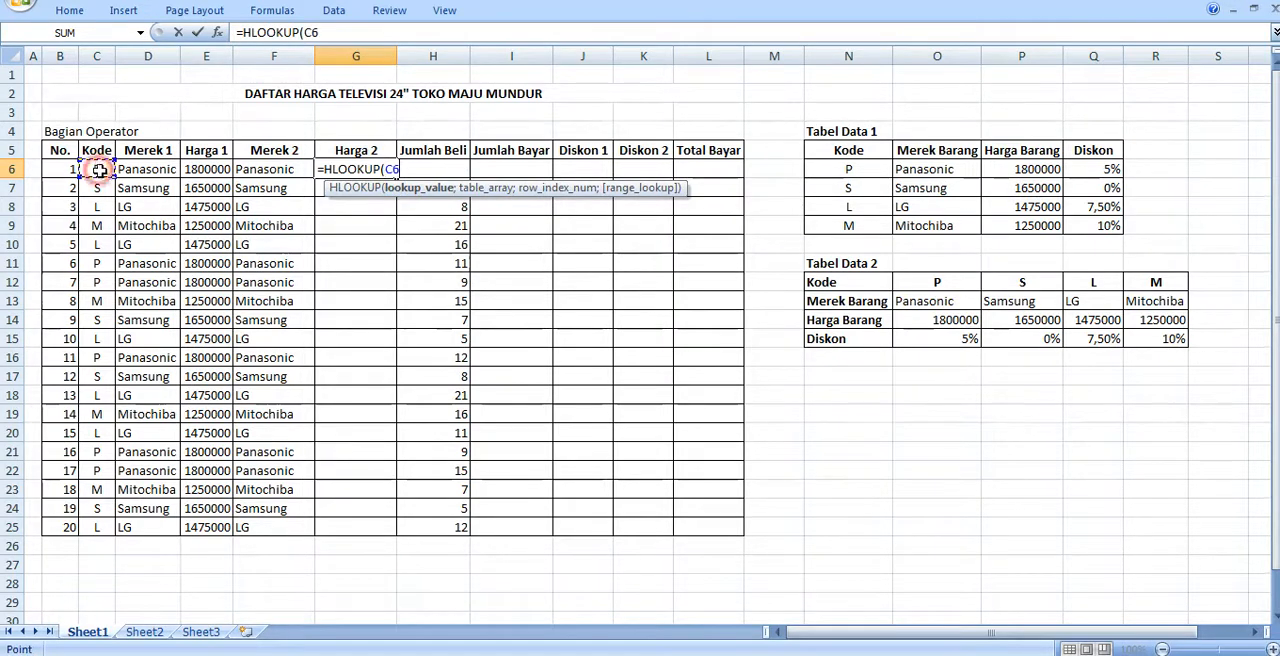
type(";")
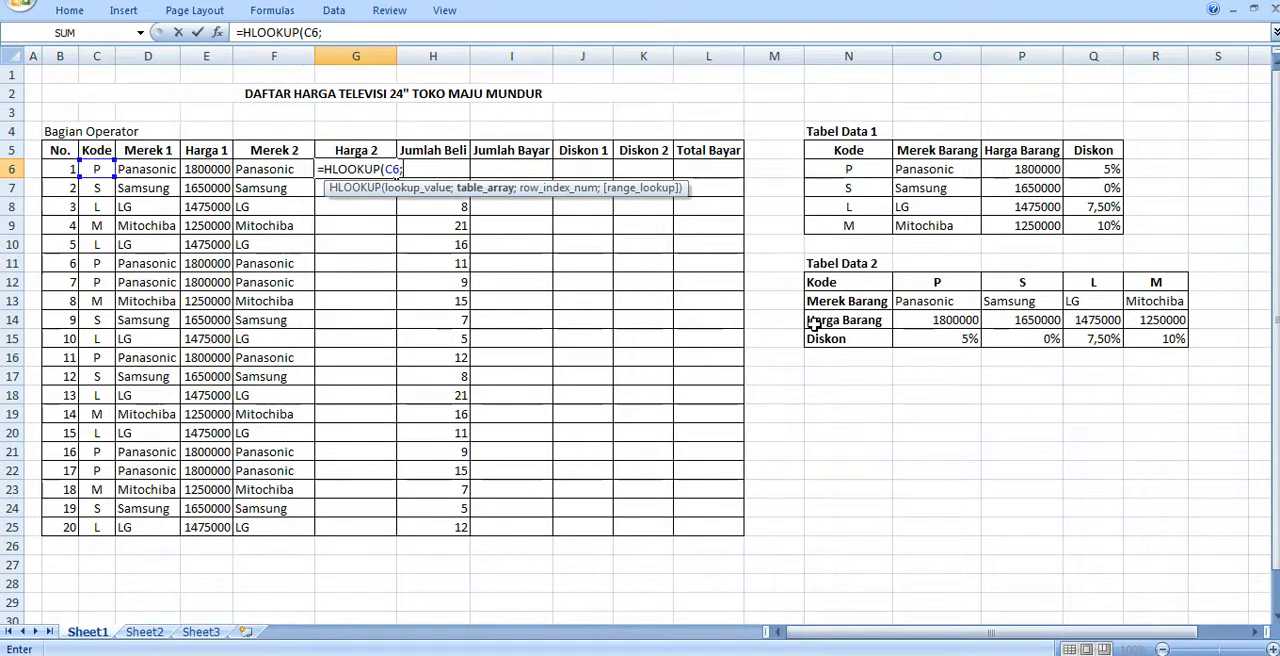
type("TBAEL2")
- Complete the HLOOKUP formula in G6 with TABEL2 as the table array, 3 as the row index and 0 as the range lookup
key("BackSpace")
key("BackSpace")
key("BackSpace")
key("BackSpace")
key("BackSpace")
type("A")
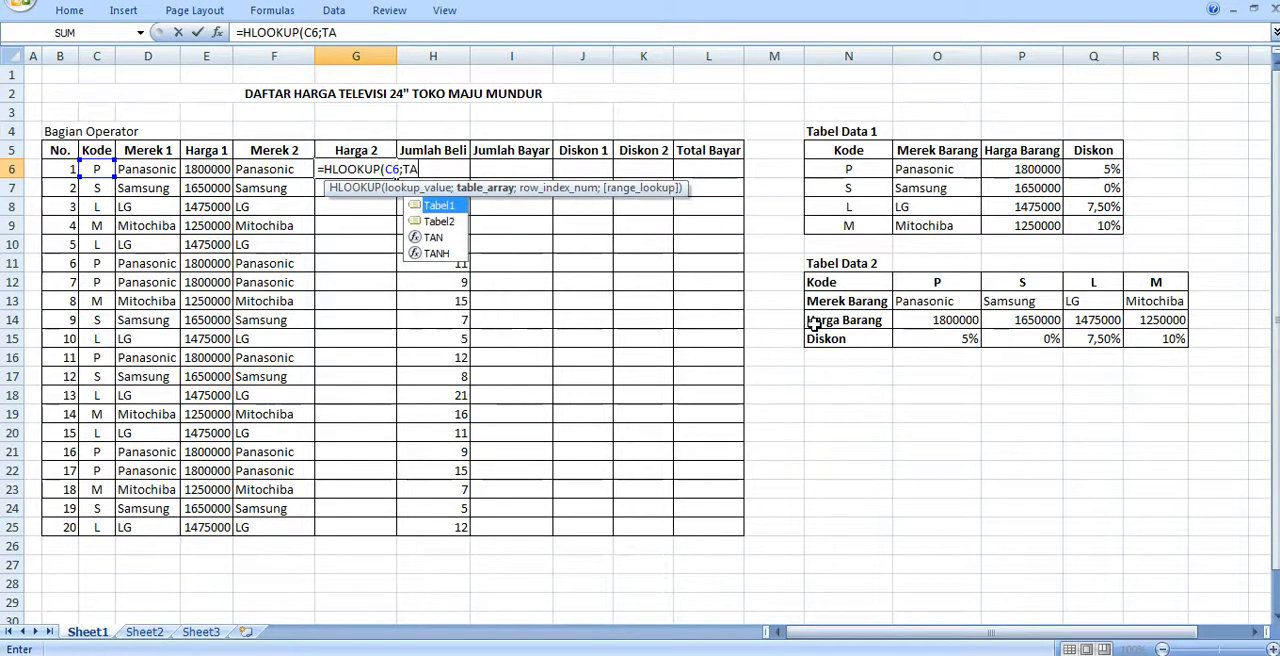
type("BEL2")
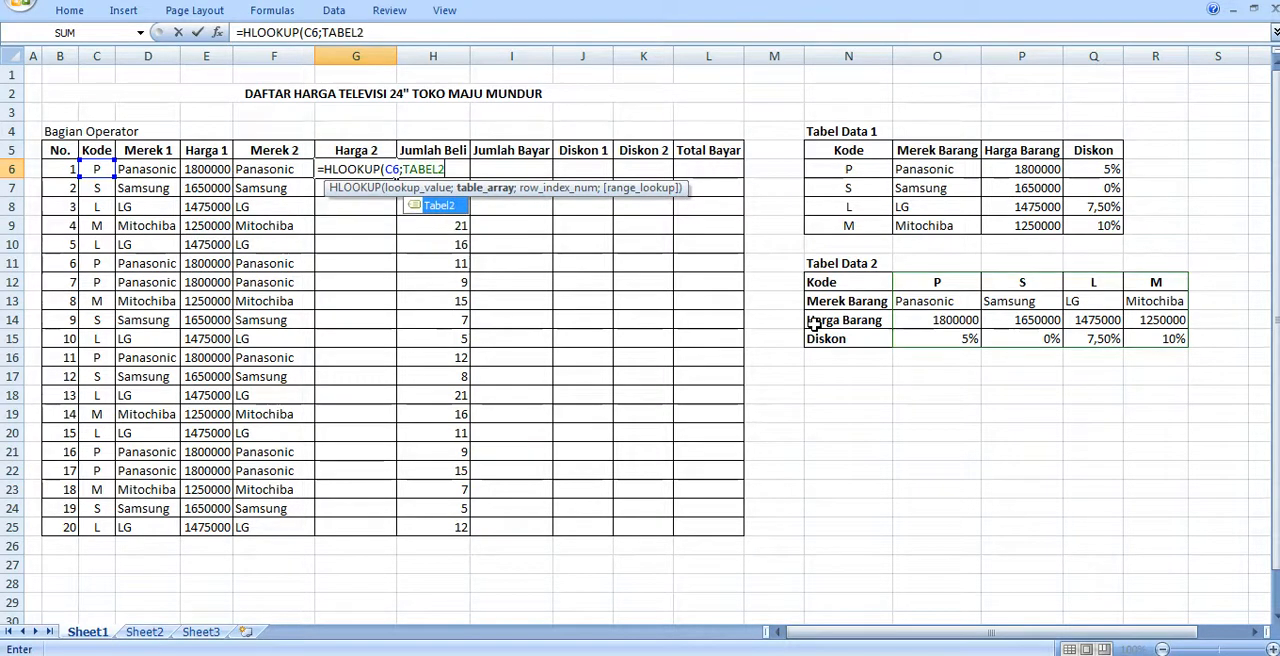
type(";")
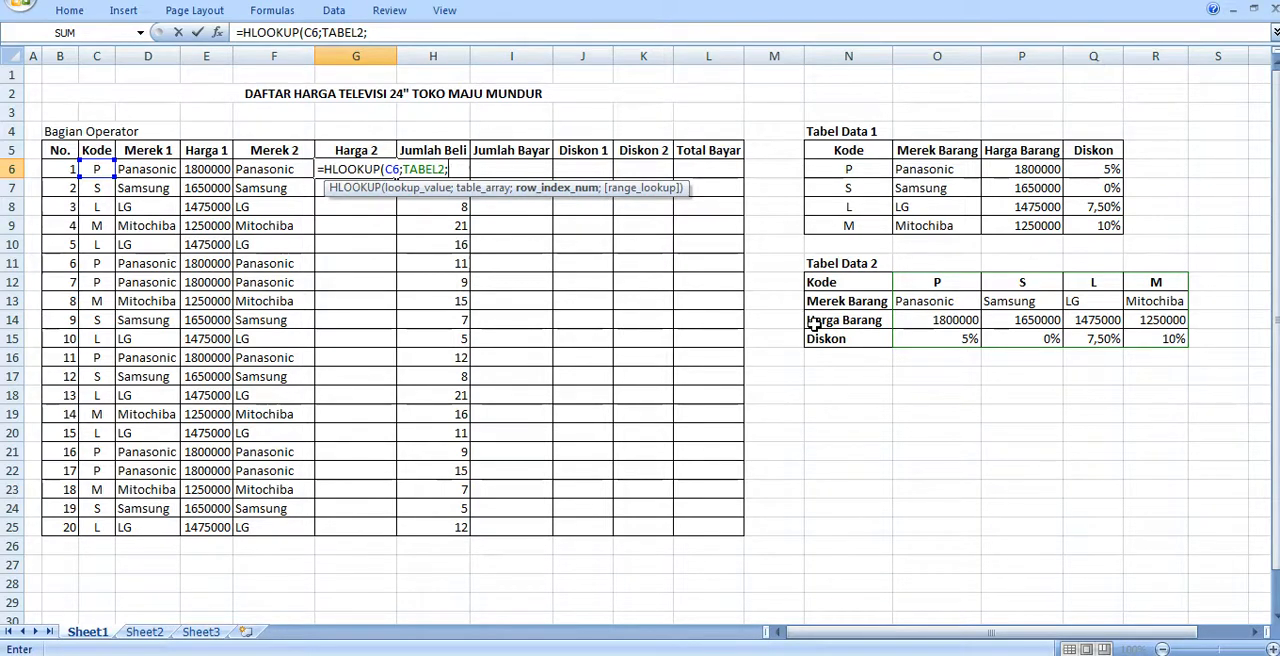
type("3;")
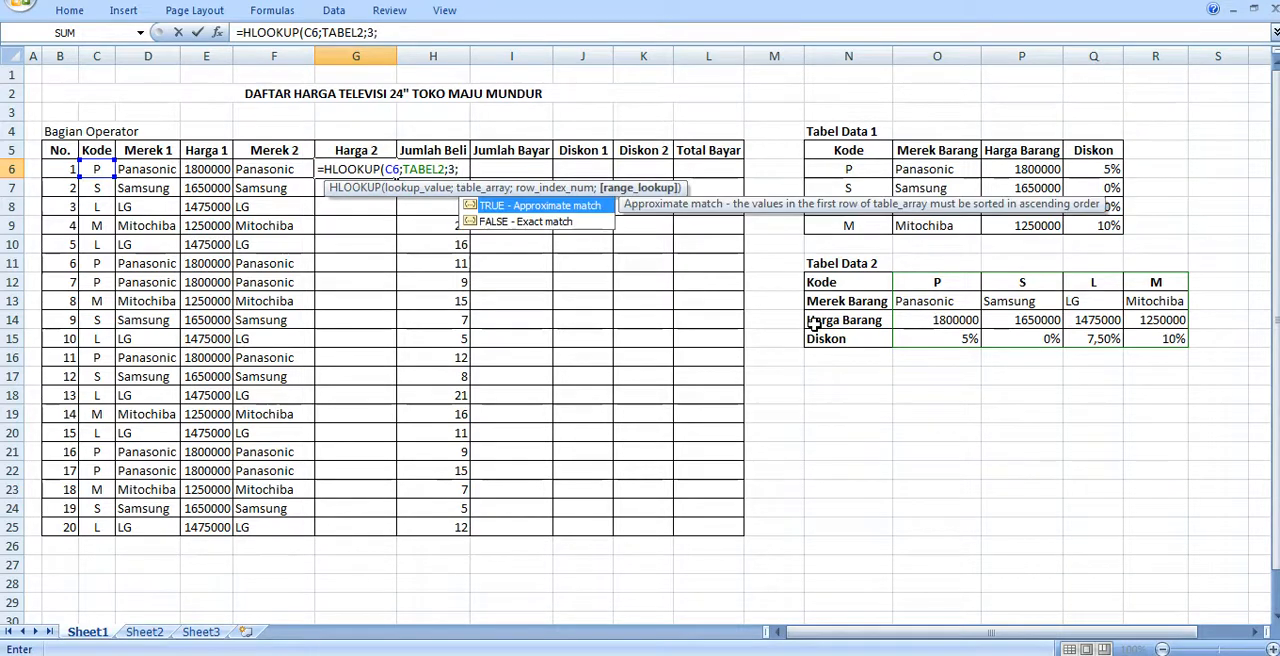
type("0)")
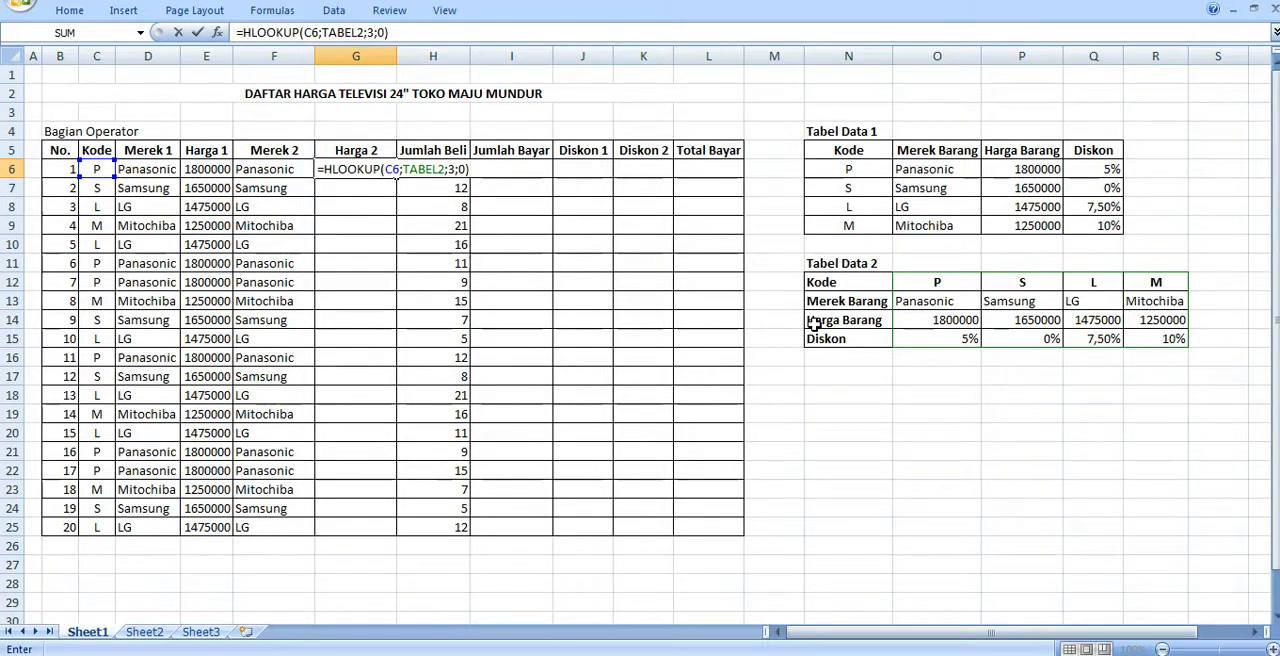
key("Return")
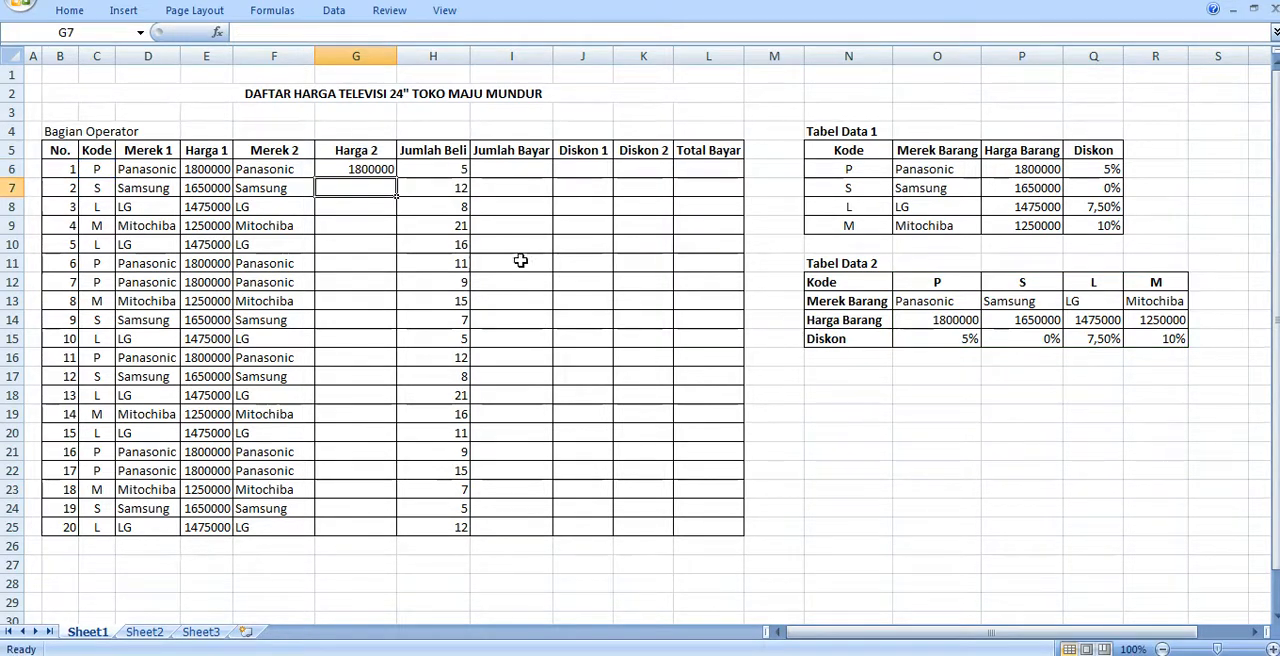
- Fill the HLOOKUP formula in G6 down the Harga 2 column to row 25 and auto-fit the column's width
left_click(366, 163)
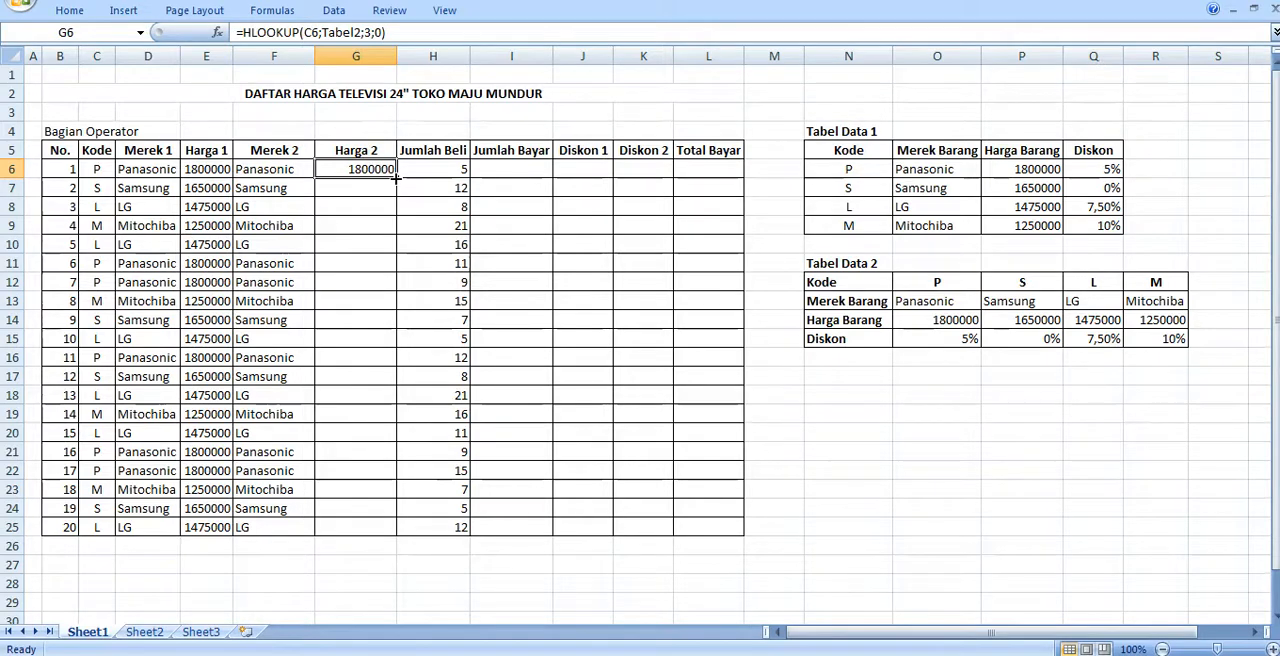
double_click(395, 177)
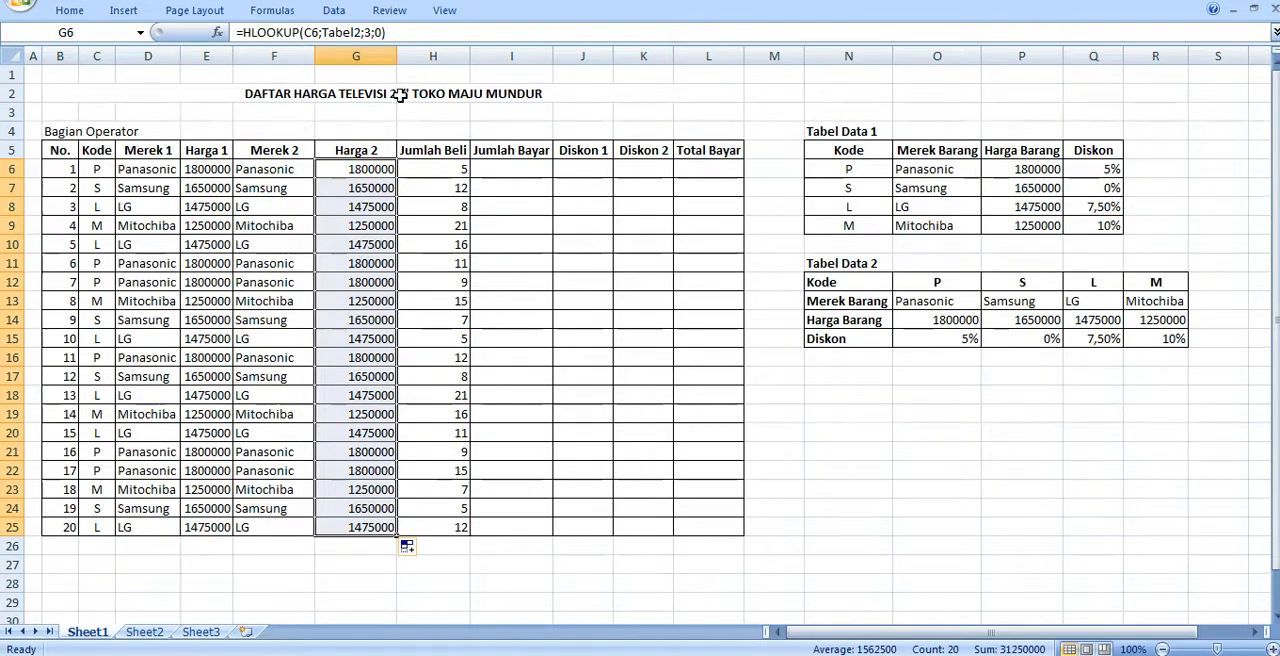
double_click(397, 56)
left_click(430, 246)
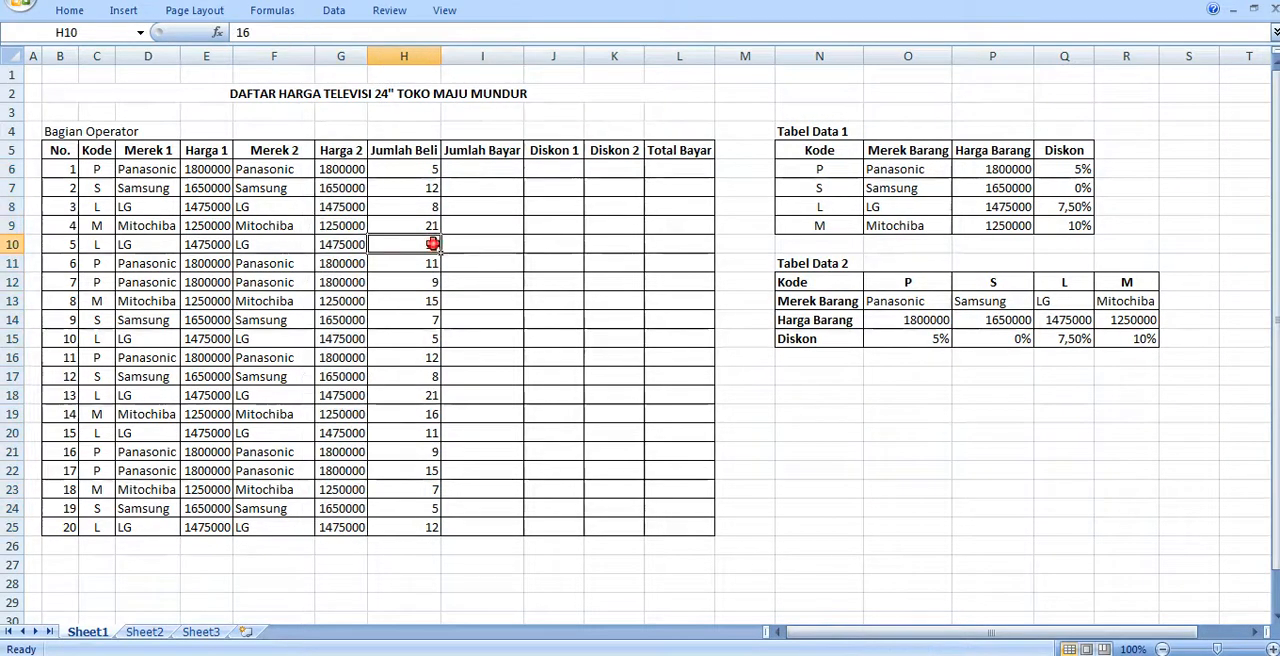
- Enter =G6*H6 in the first Jumlah Bayar cell, I6, and fill it down the column to row 25
left_click(478, 170)
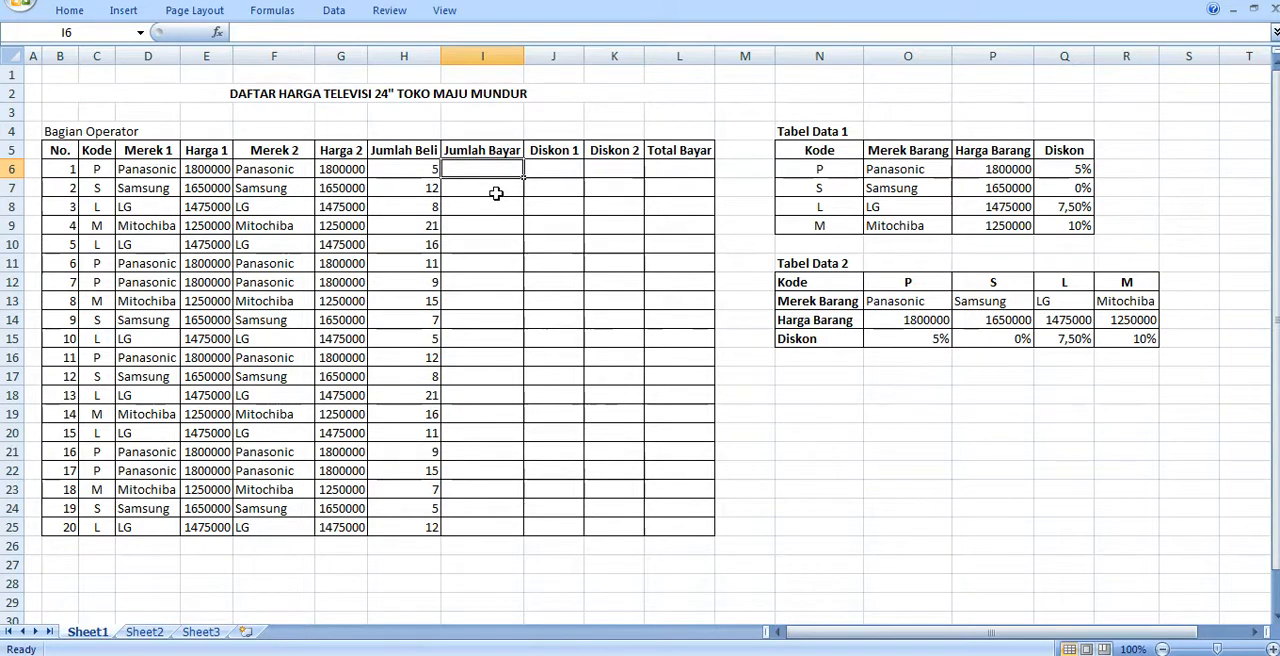
left_click(475, 167)
type("=")
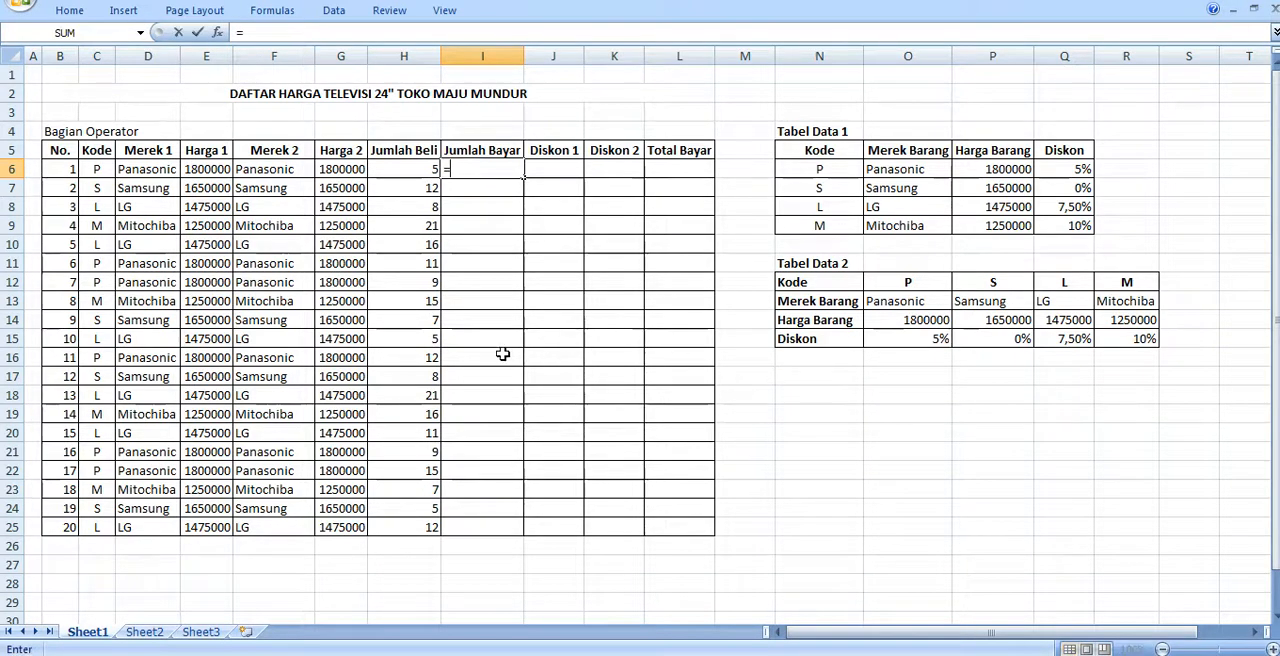
left_click(212, 170)
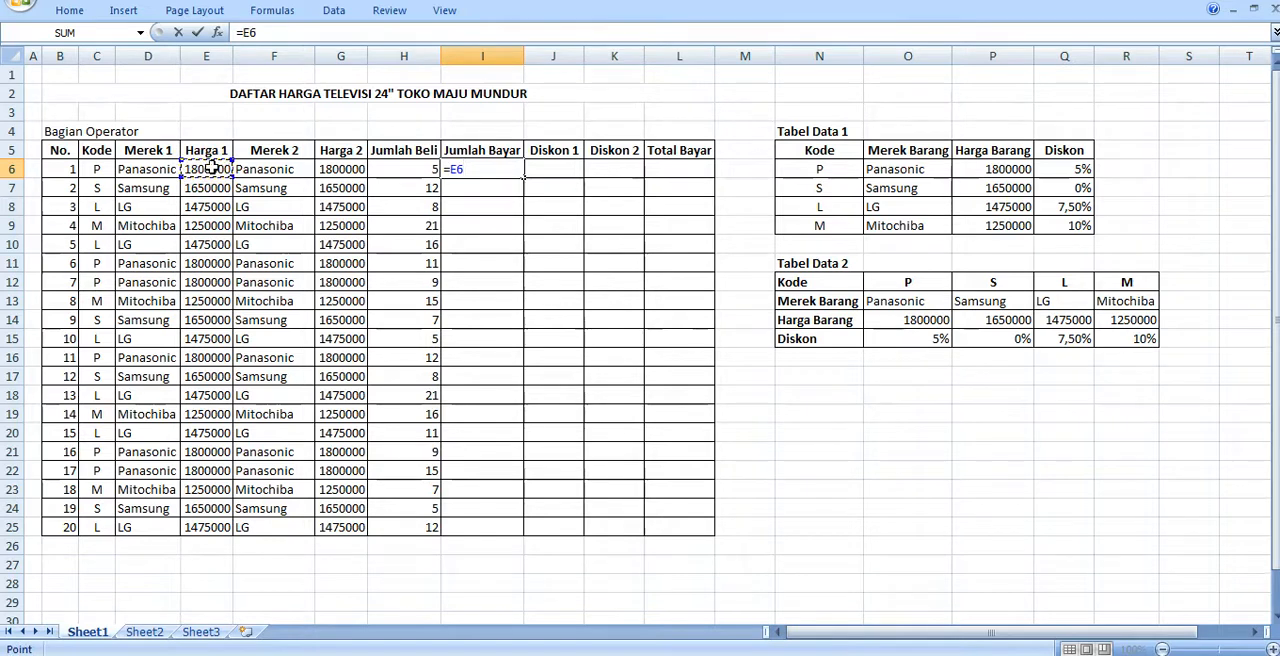
left_click(330, 170)
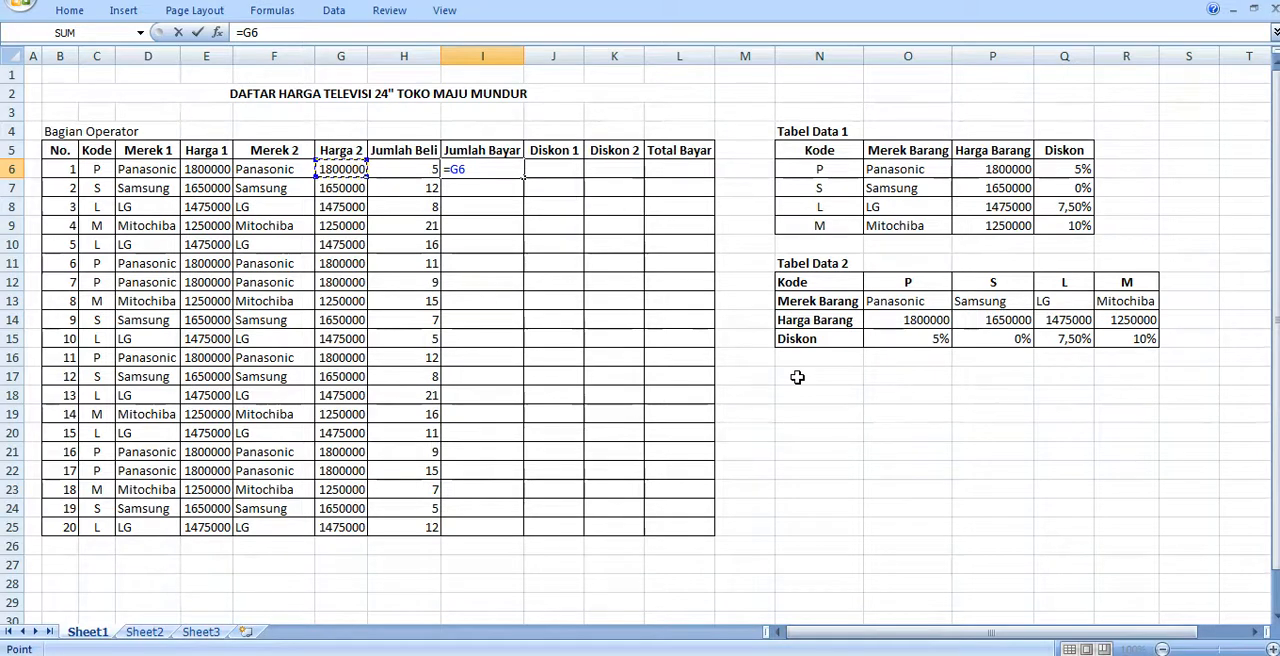
type("*")
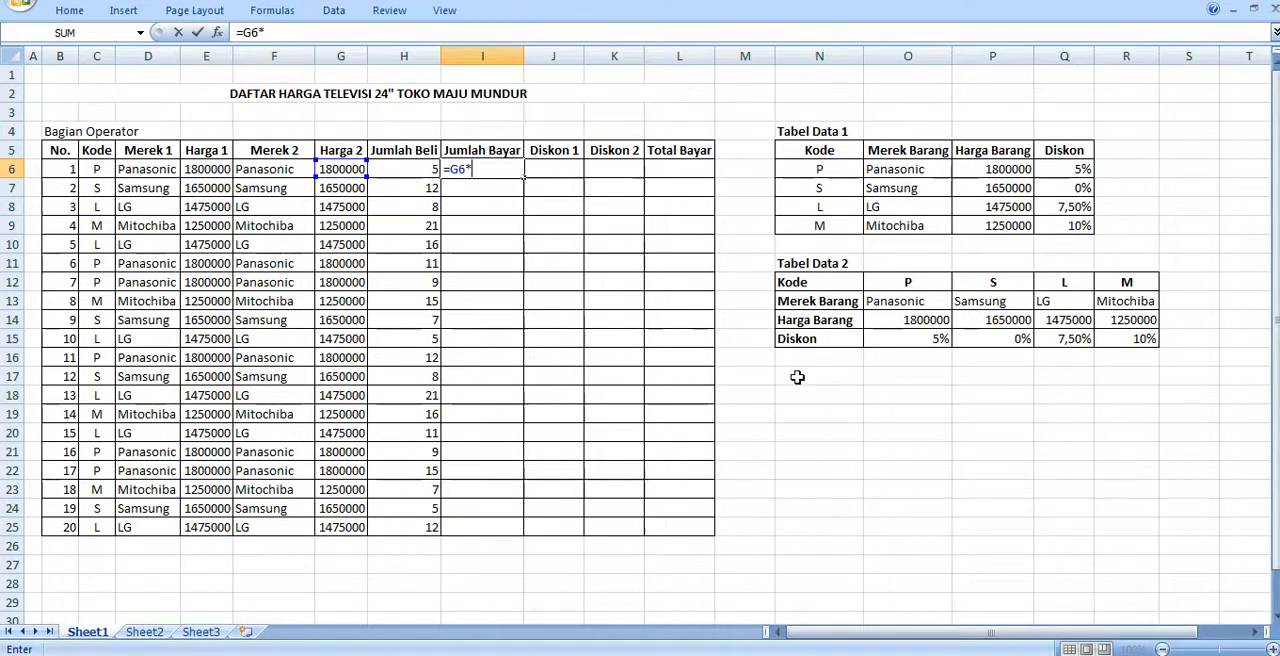
left_click(412, 167)
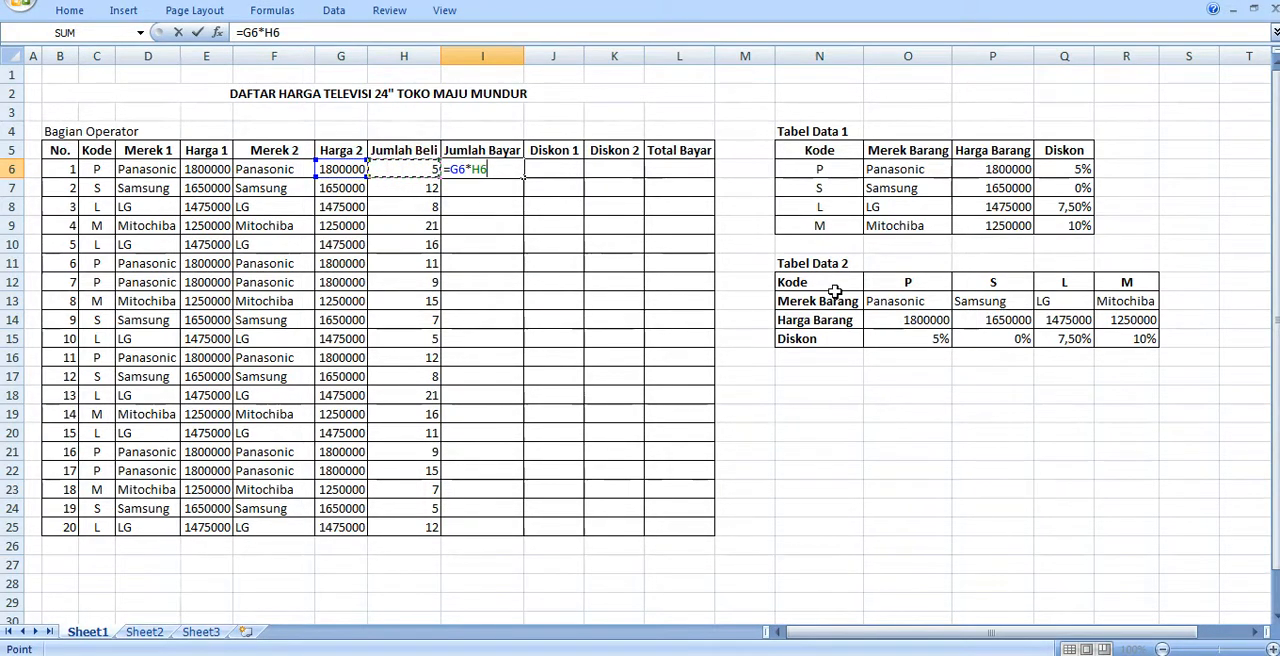
key("Return")
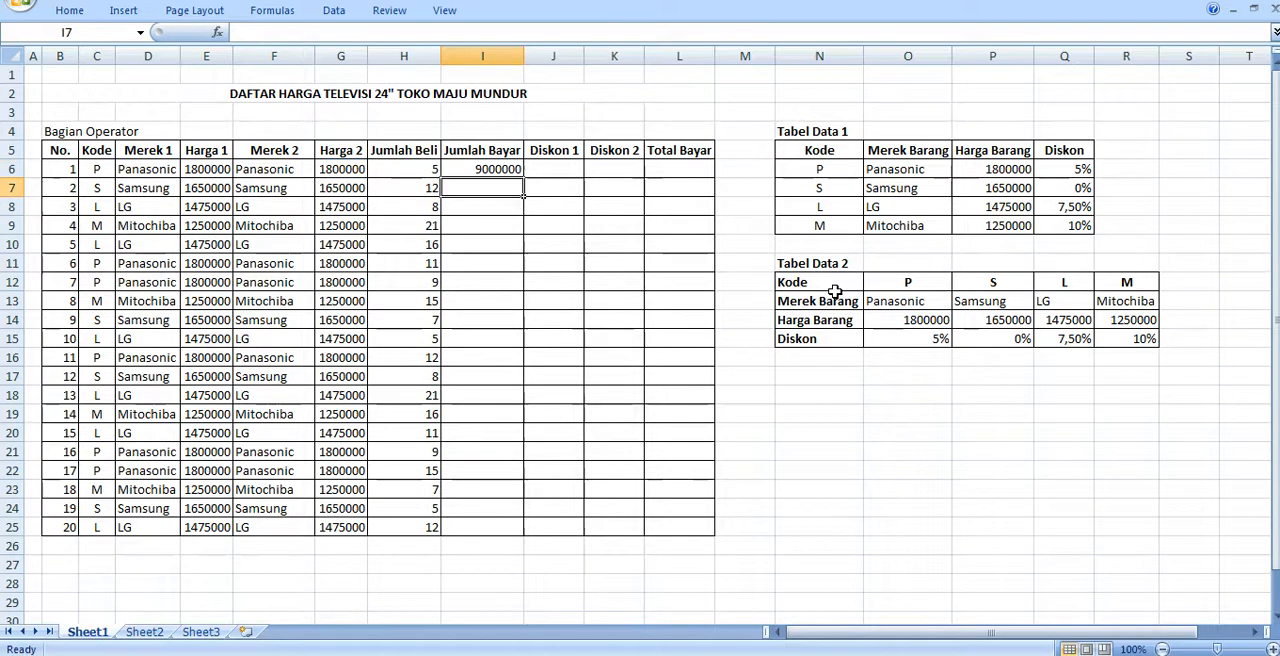
left_click(512, 169)
double_click(517, 171)
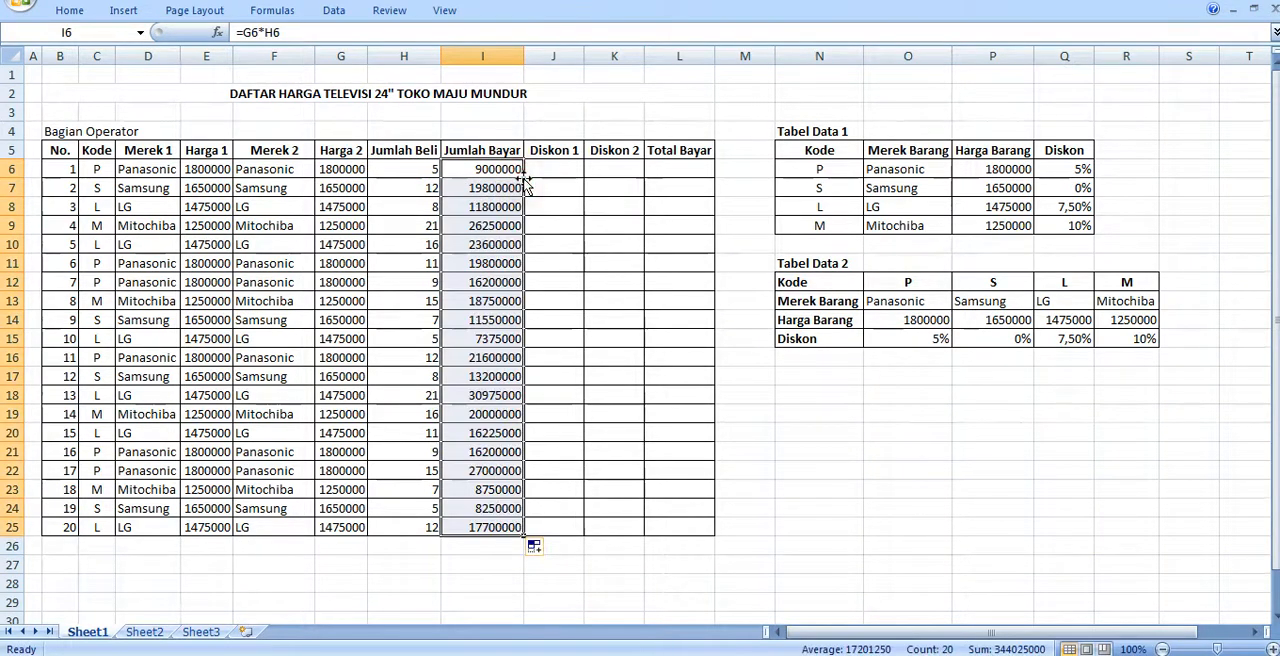
- Start a VLOOKUP formula in the first Diskon 1 cell, J6, with the code in C6 as the lookup value
left_click(548, 170)
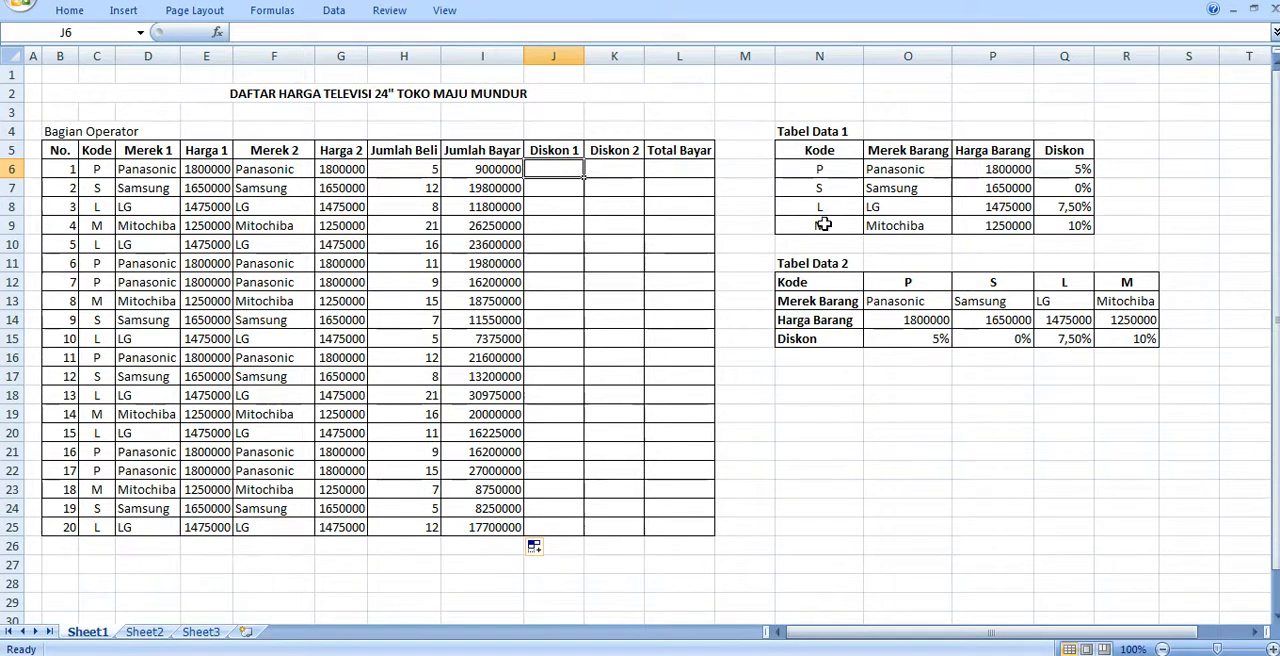
left_click(542, 167)
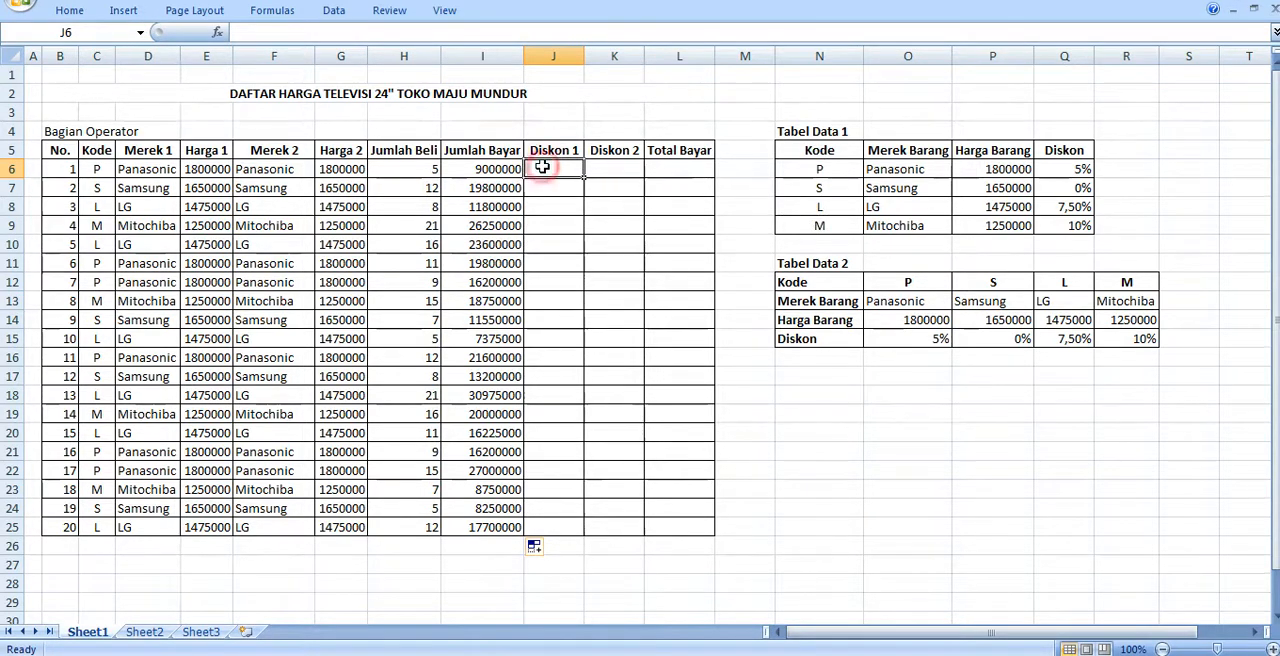
type("=")
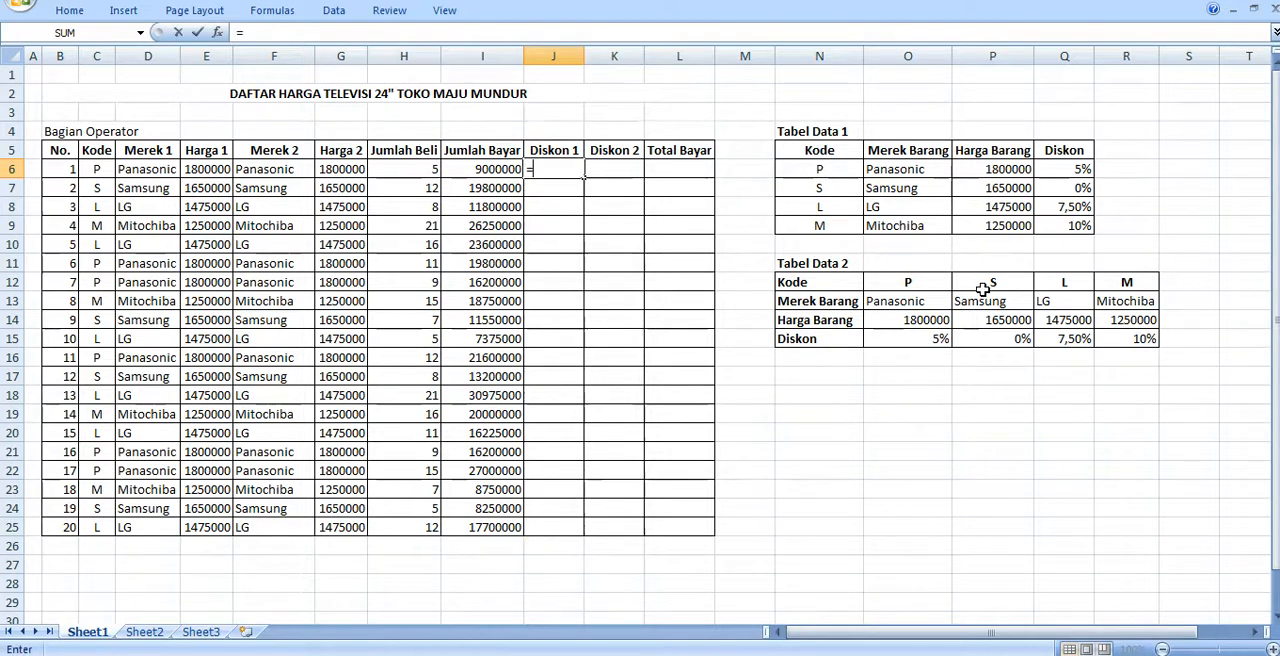
type("VLOOK")
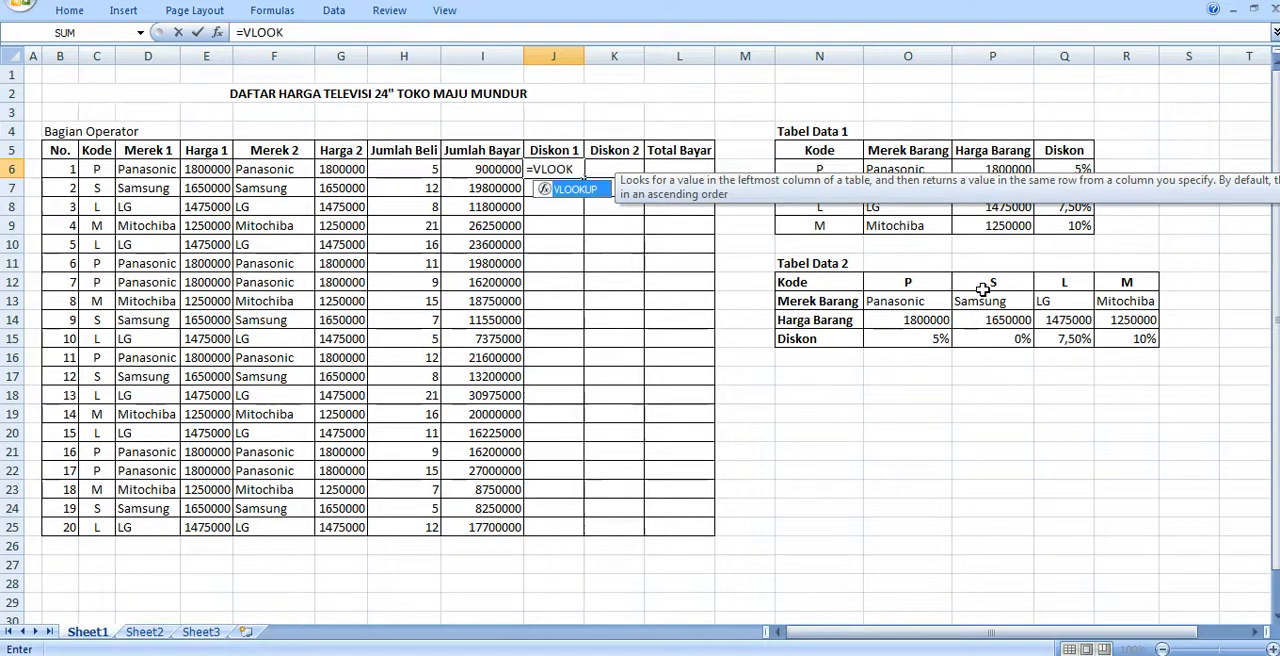
type("UP(")
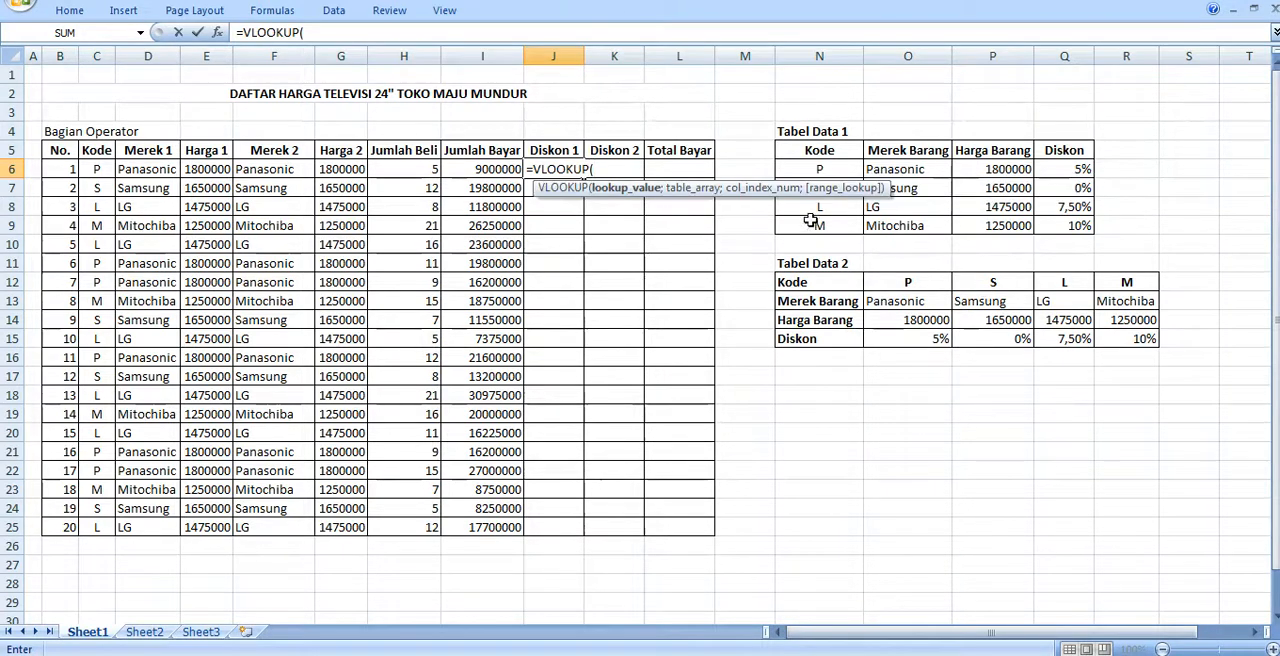
left_click(92, 170)
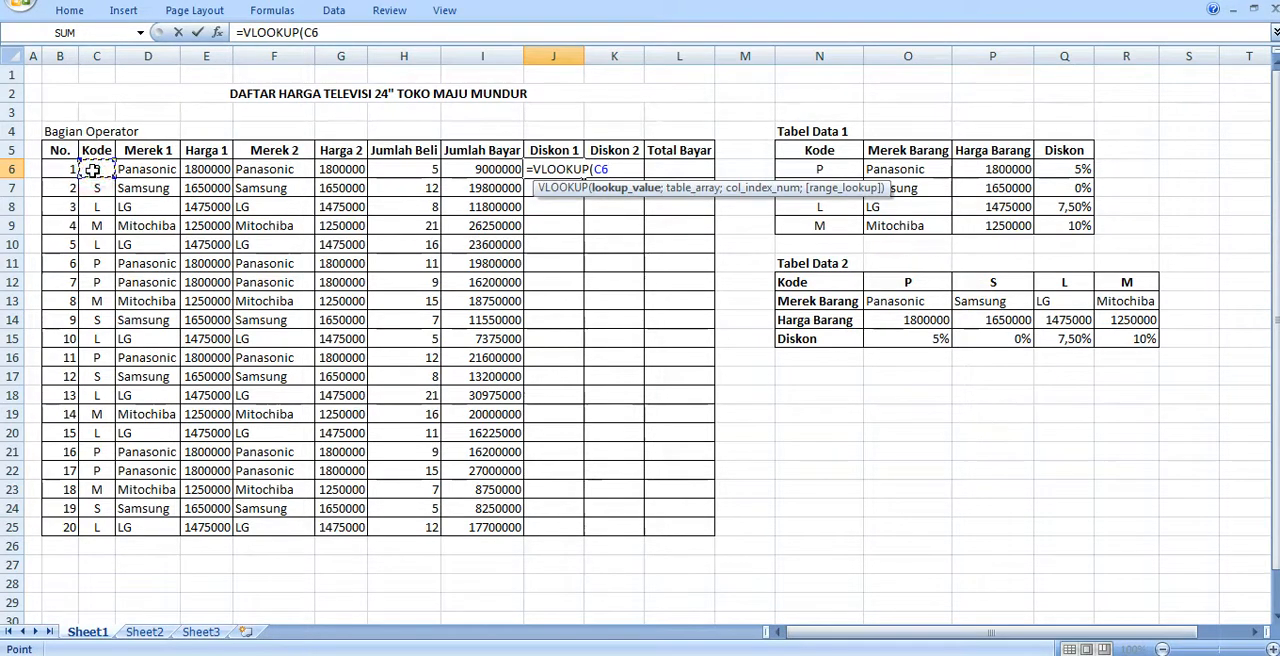
type(";")
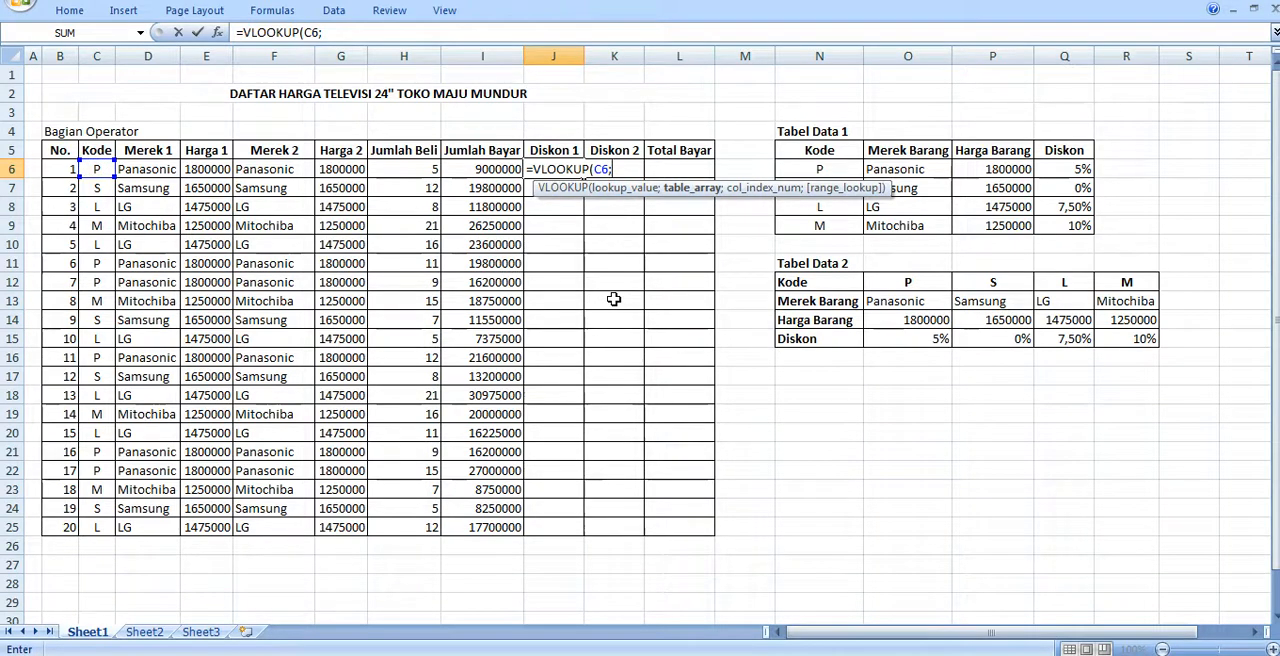
type("TABEL")
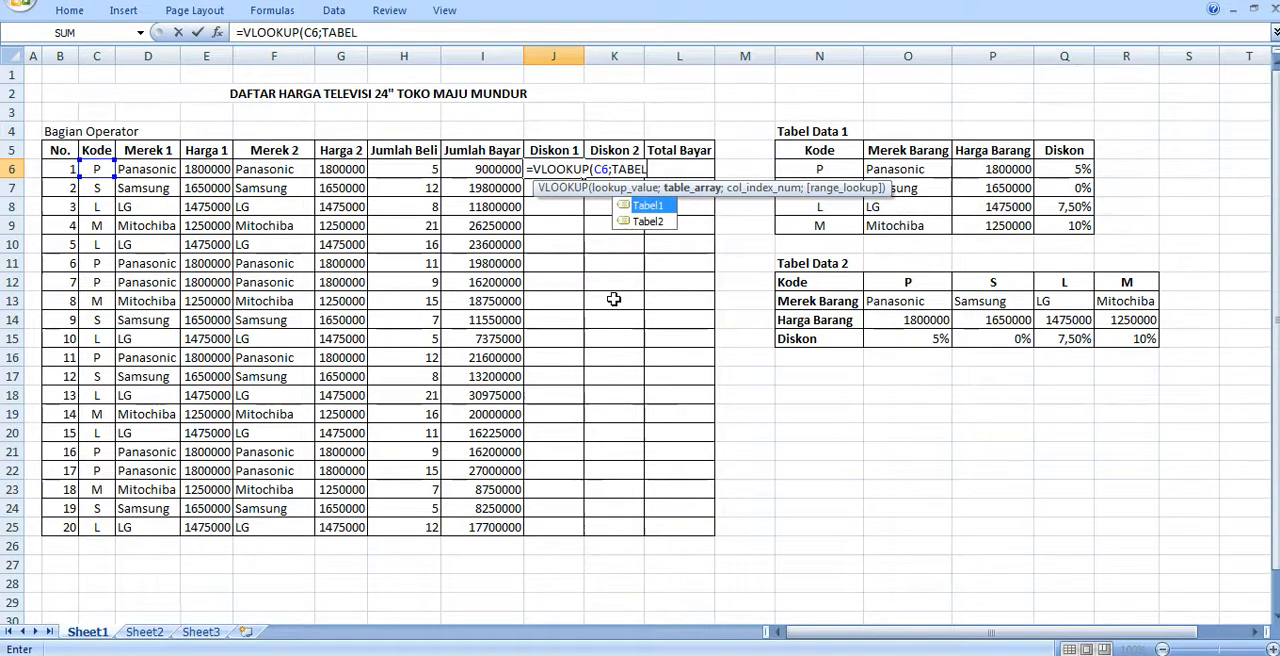
type("1")
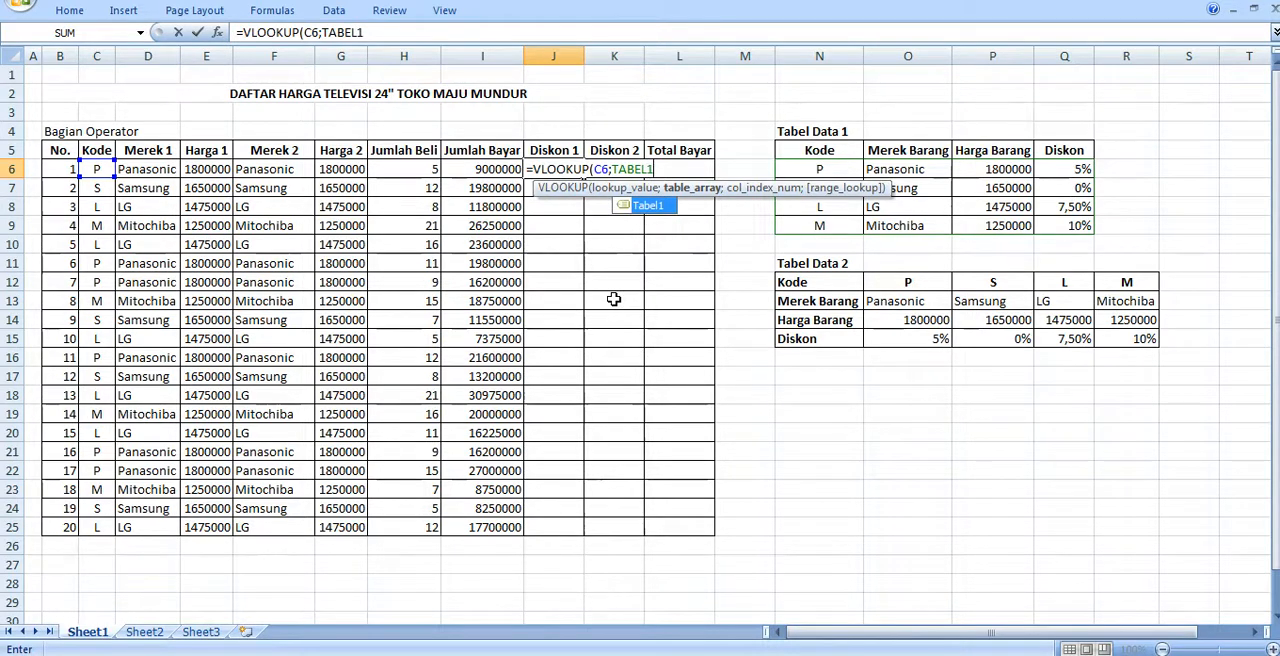
type(";")
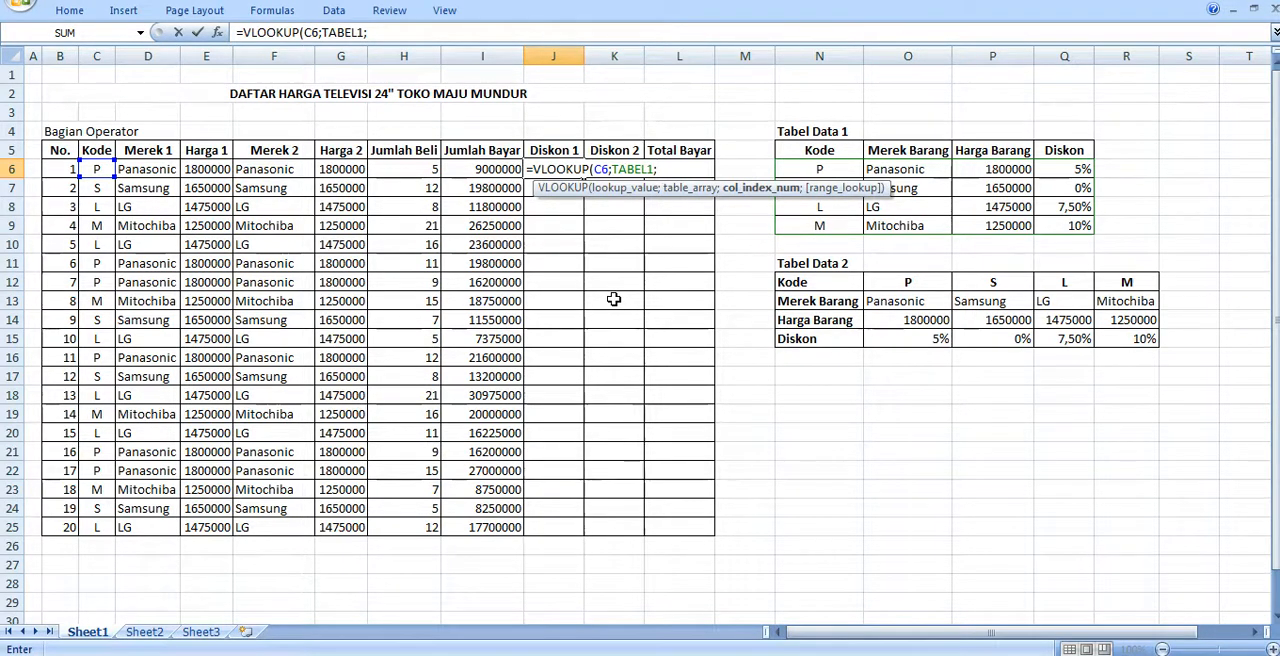
- Complete the VLOOKUP function in J6 with TABEL1 as the table array, 4 as the column index and 0 as the range lookup
type("4;")
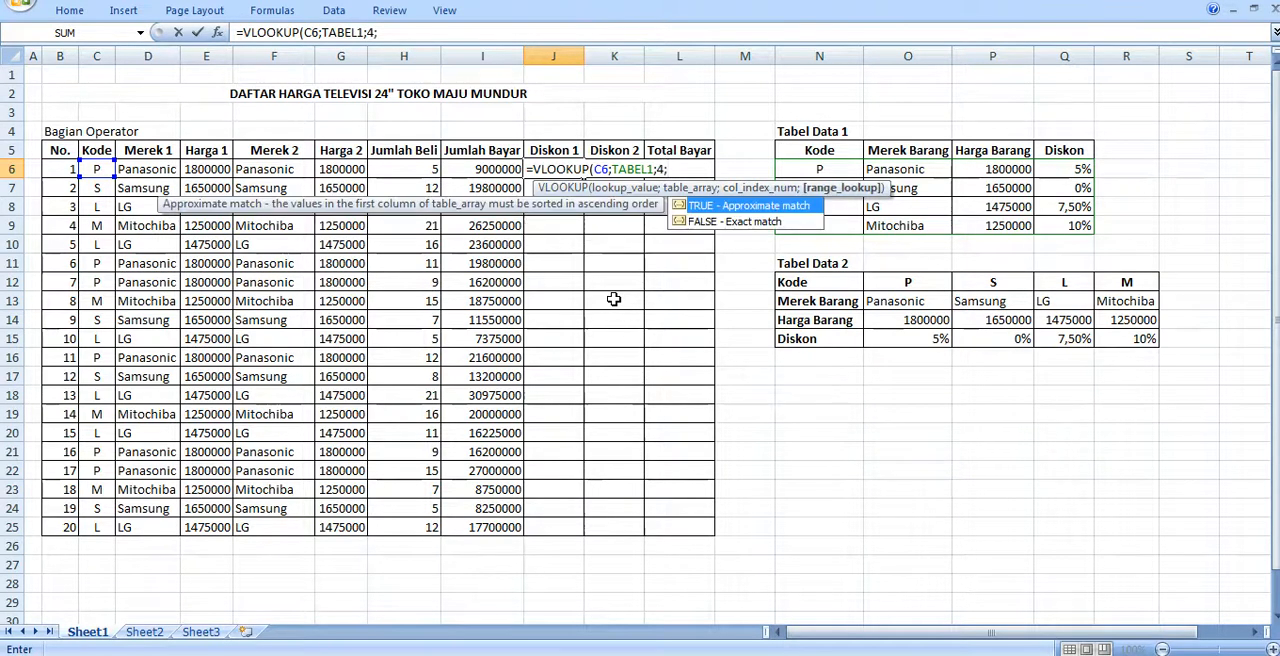
type("0)")
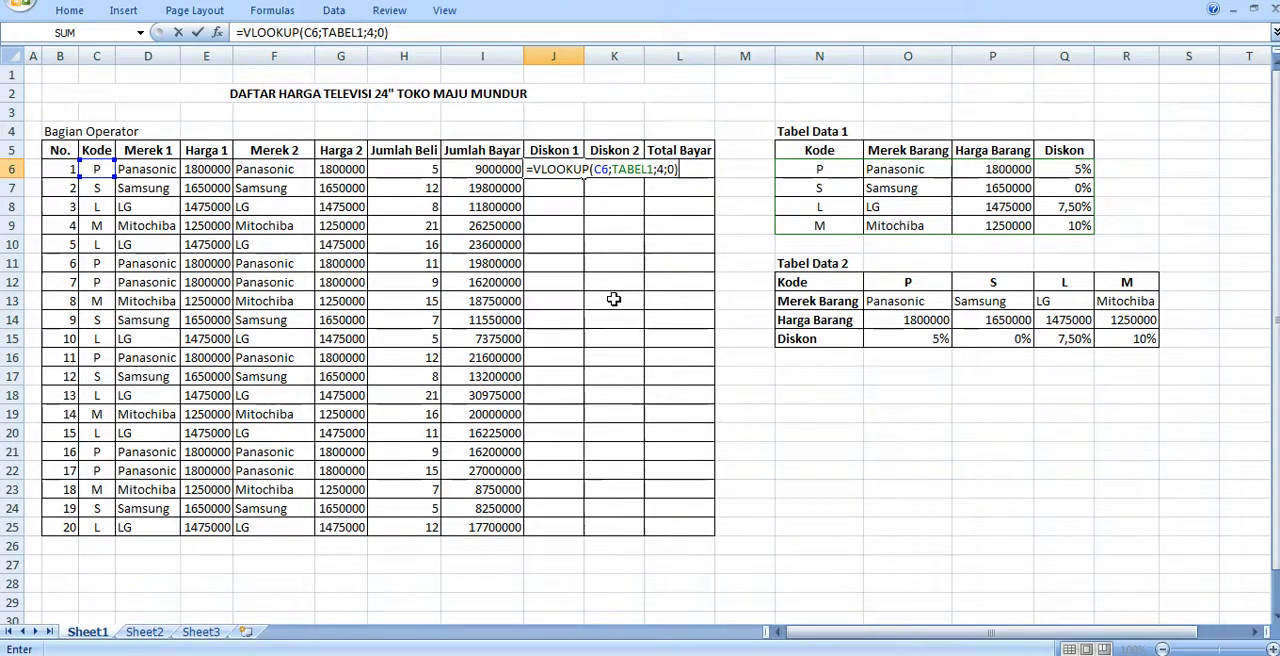
- Multiply the VLOOKUP in J6 by the Jumlah Bayar amount in I6 and fill the formula down the Diskon 1 column to row 25
type("*")
left_click(488, 170)
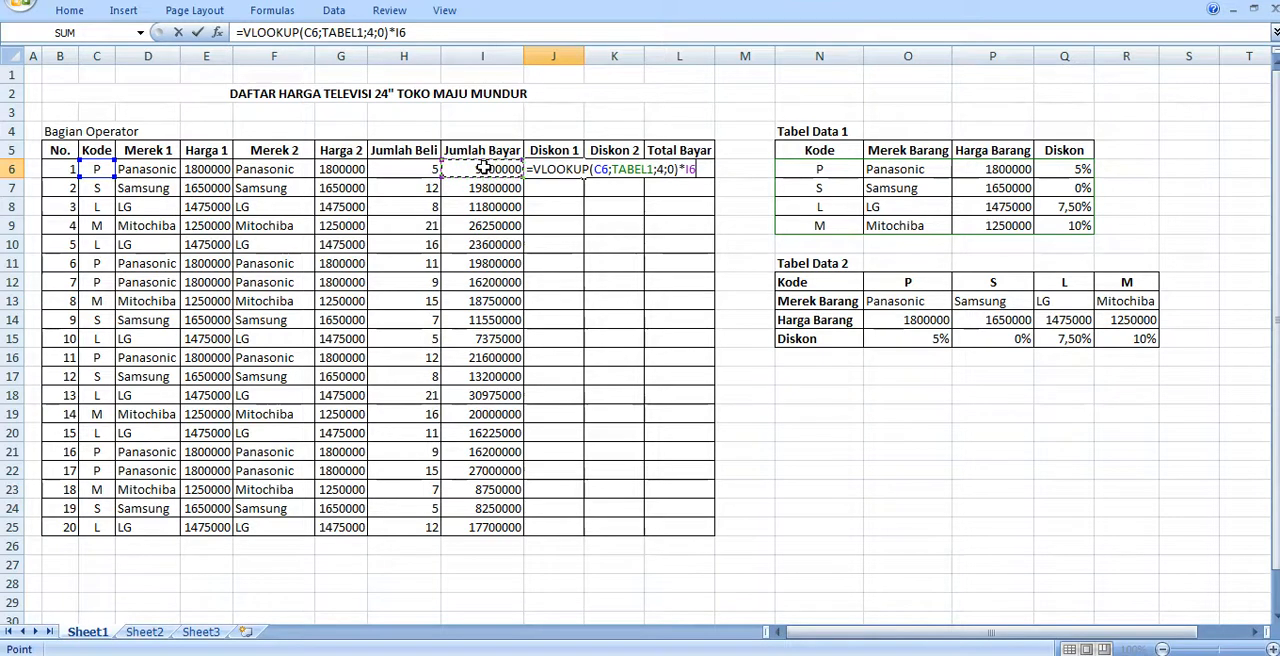
key("Return")
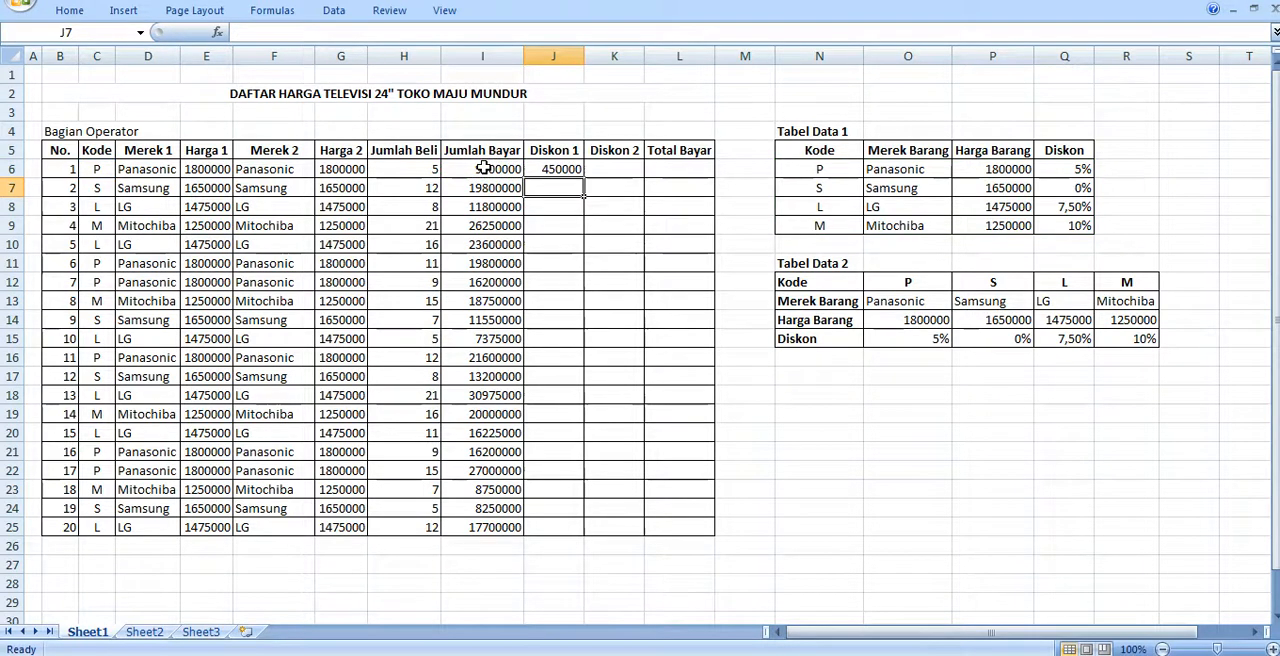
left_click(566, 170)
double_click(583, 177)
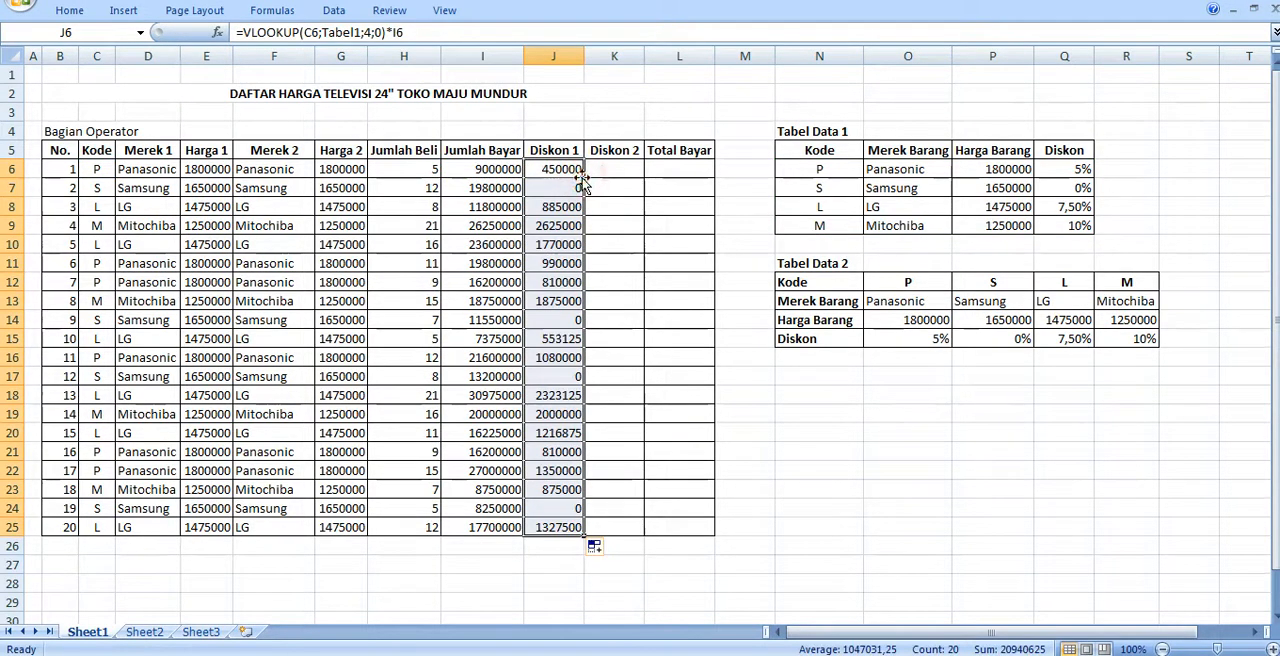
- Start an HLOOKUP formula in the first Diskon 2 cell, K6, with the code in C6 as the lookup value
left_click(607, 169)
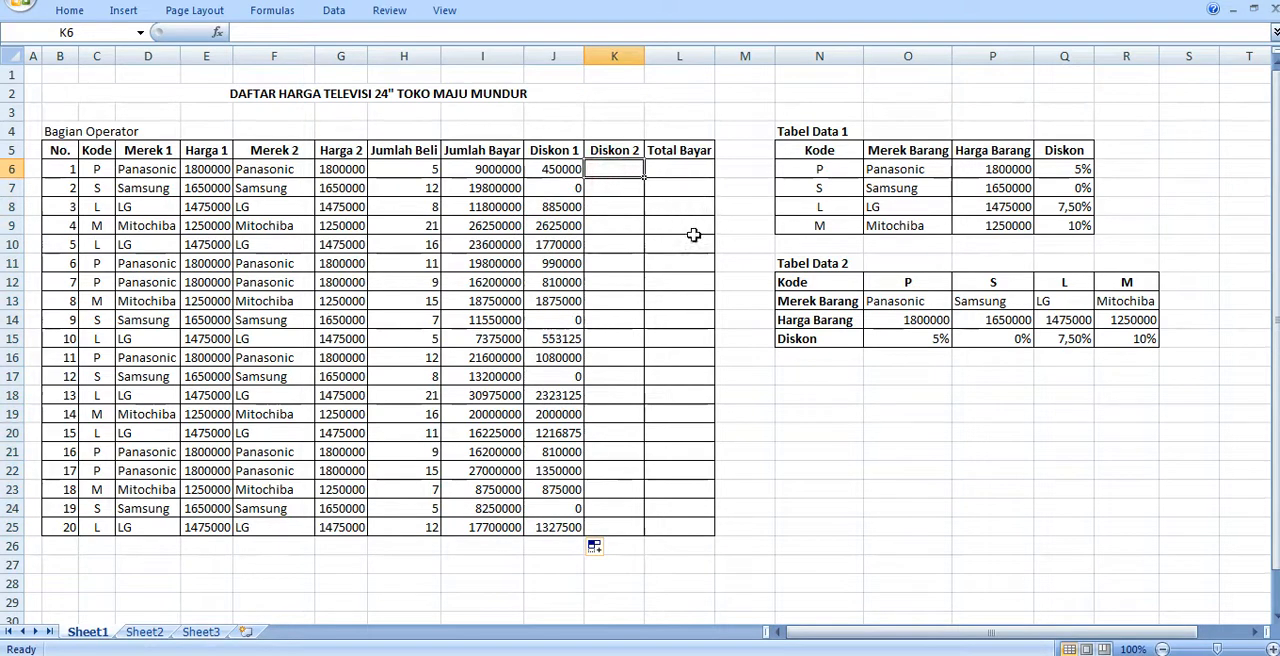
type("=H")
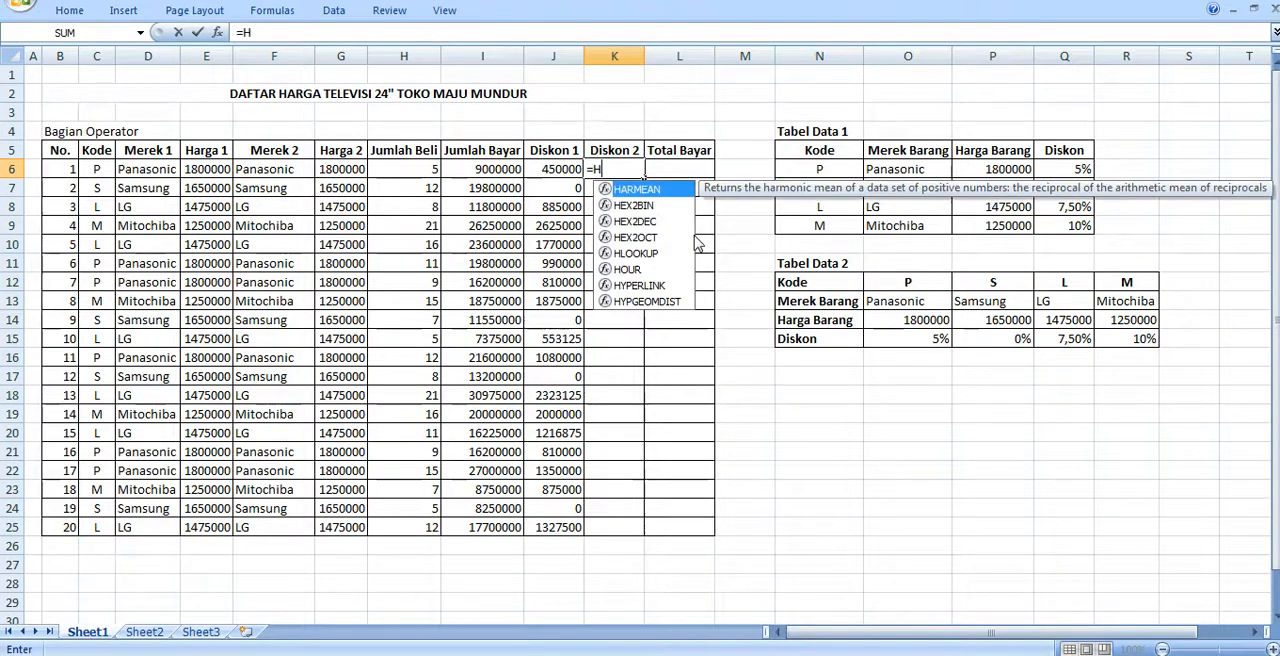
type("LOOK")
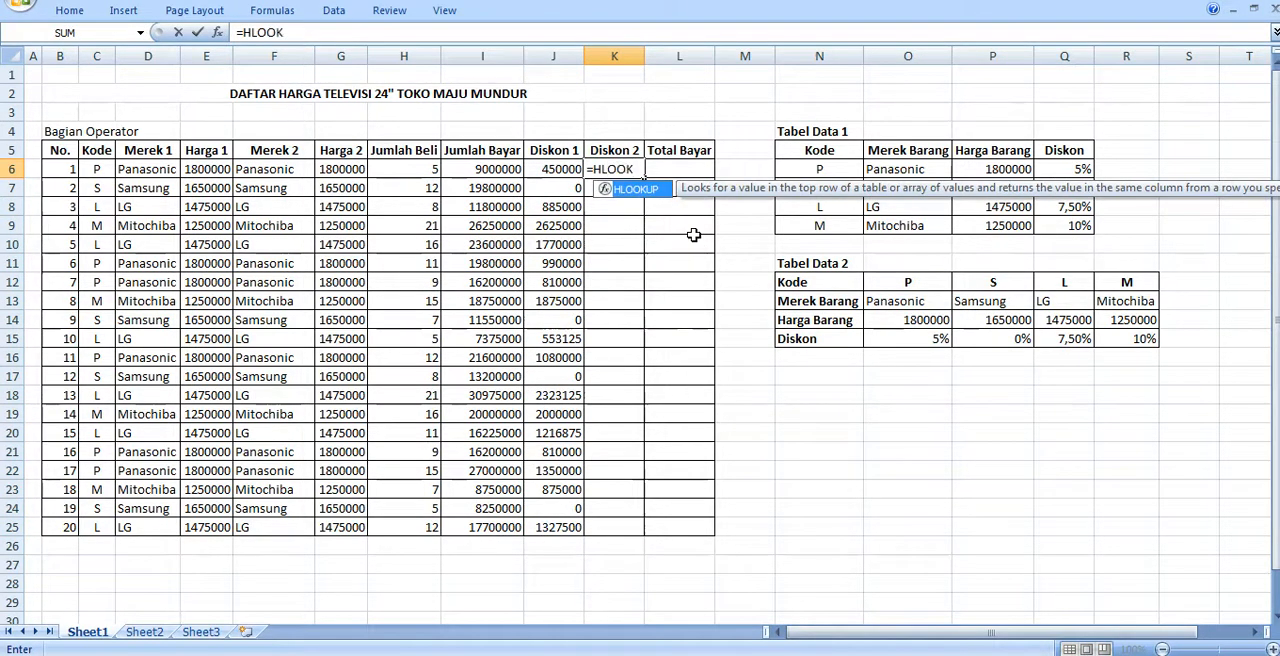
type("UP")
type("(")
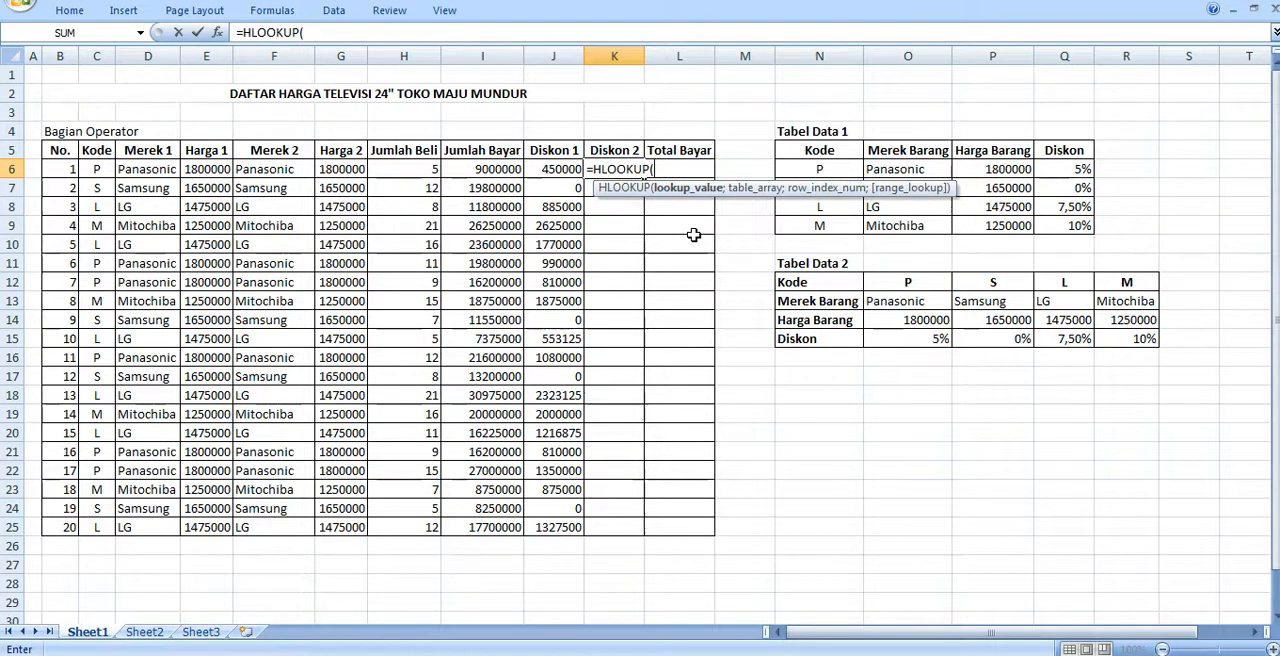
type("T")
key("BackSpace")
left_click(99, 168)
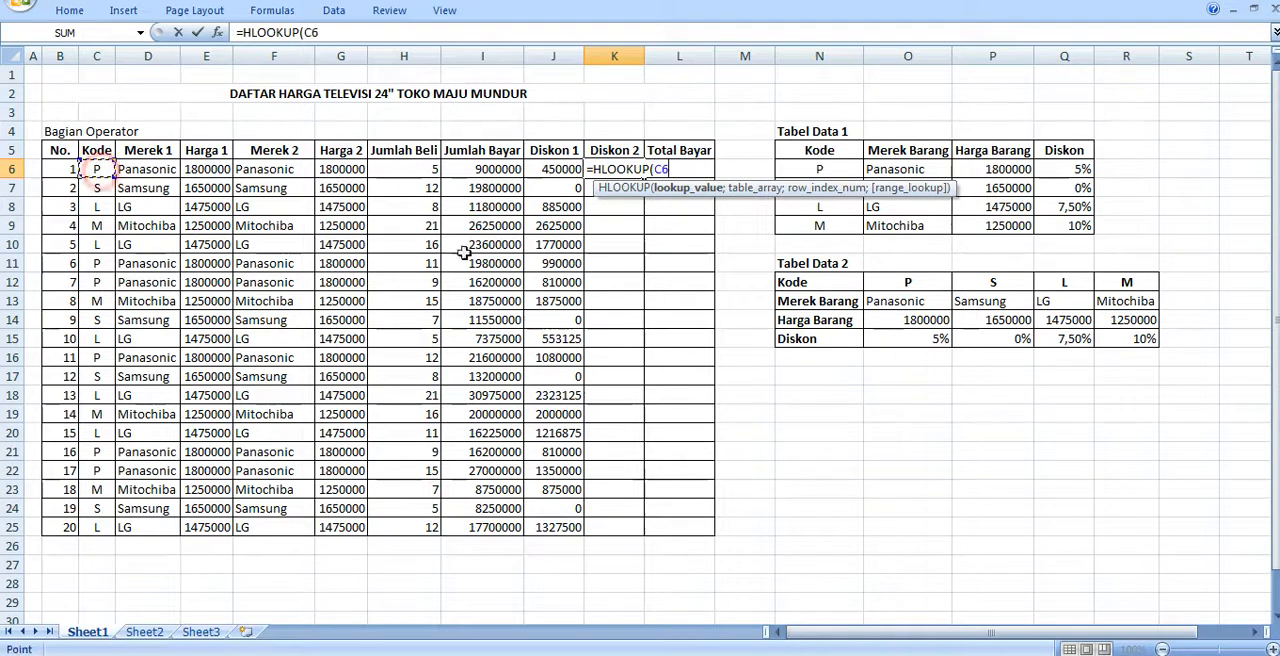
type(";")
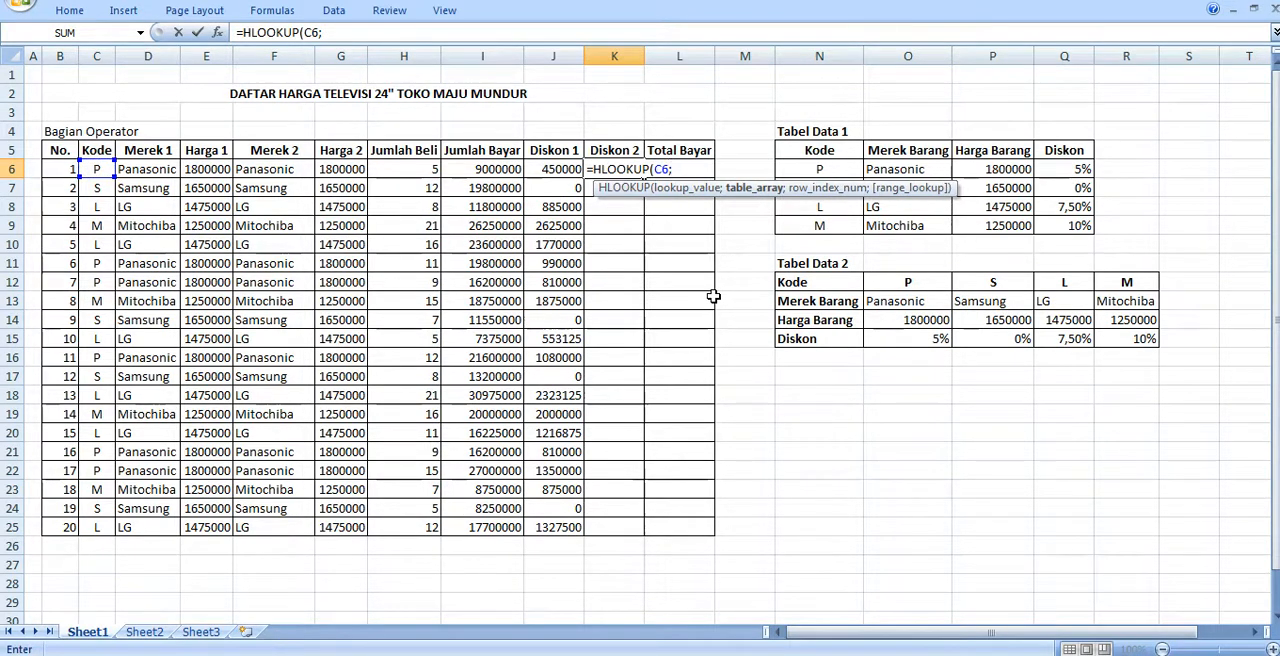
type("T")
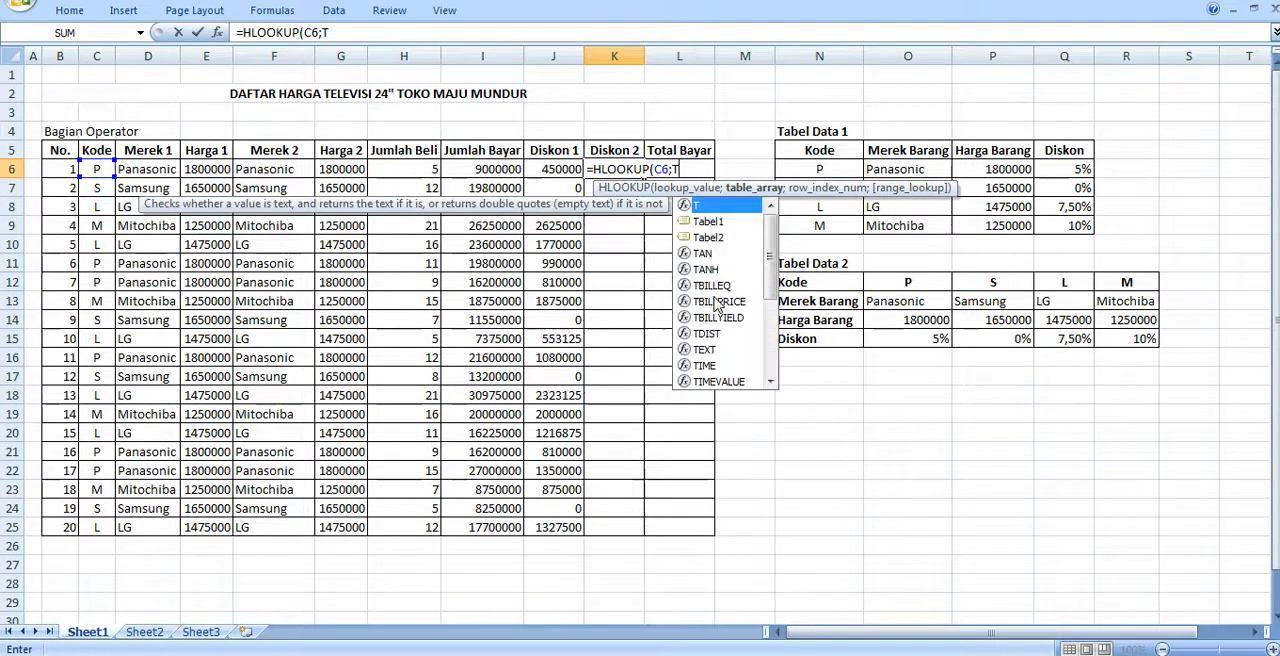
type("ABEL")
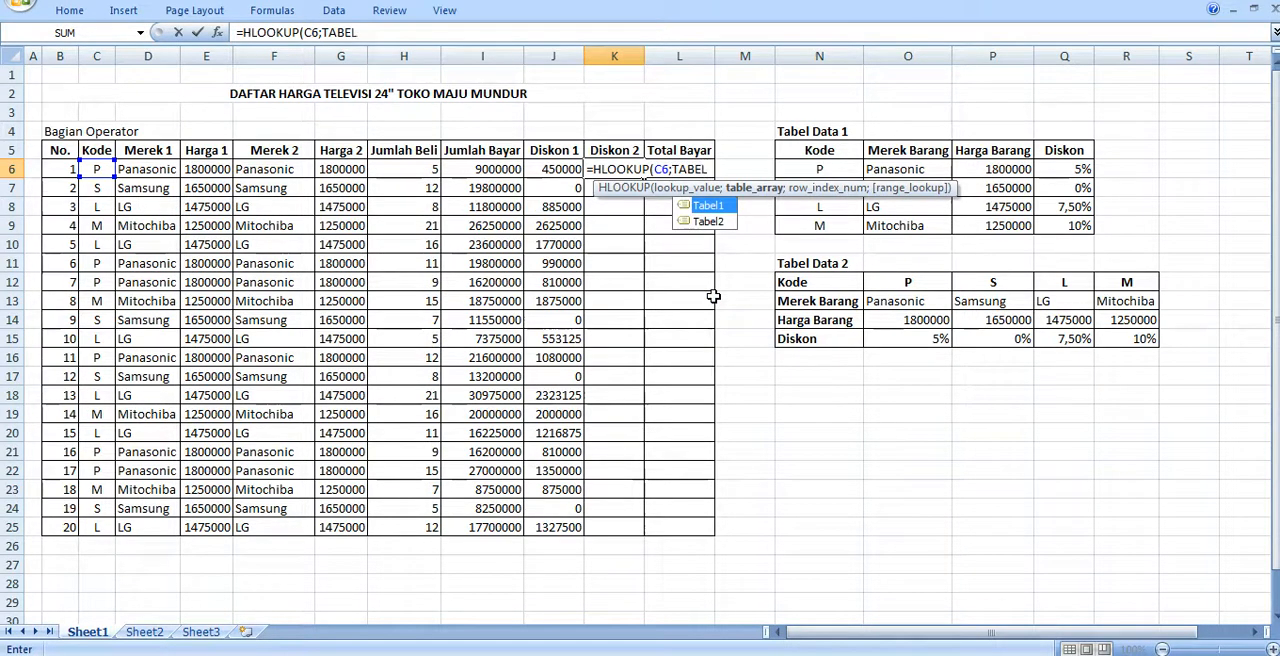
type("2;")
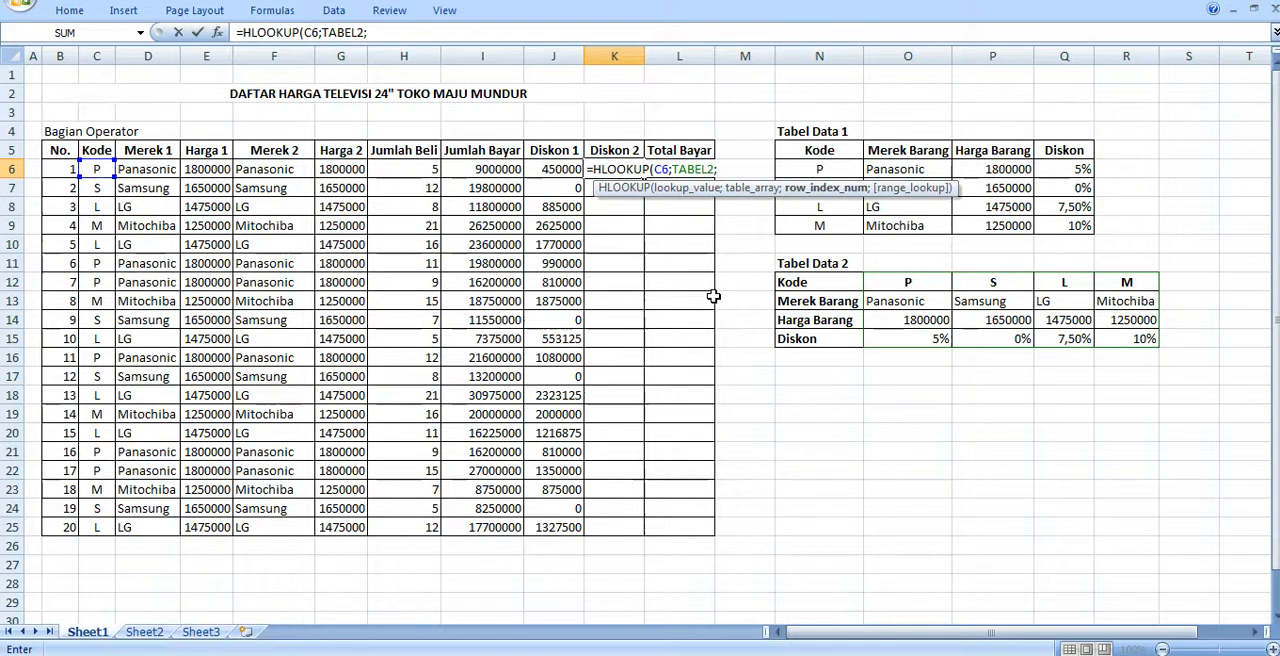
type("4;")
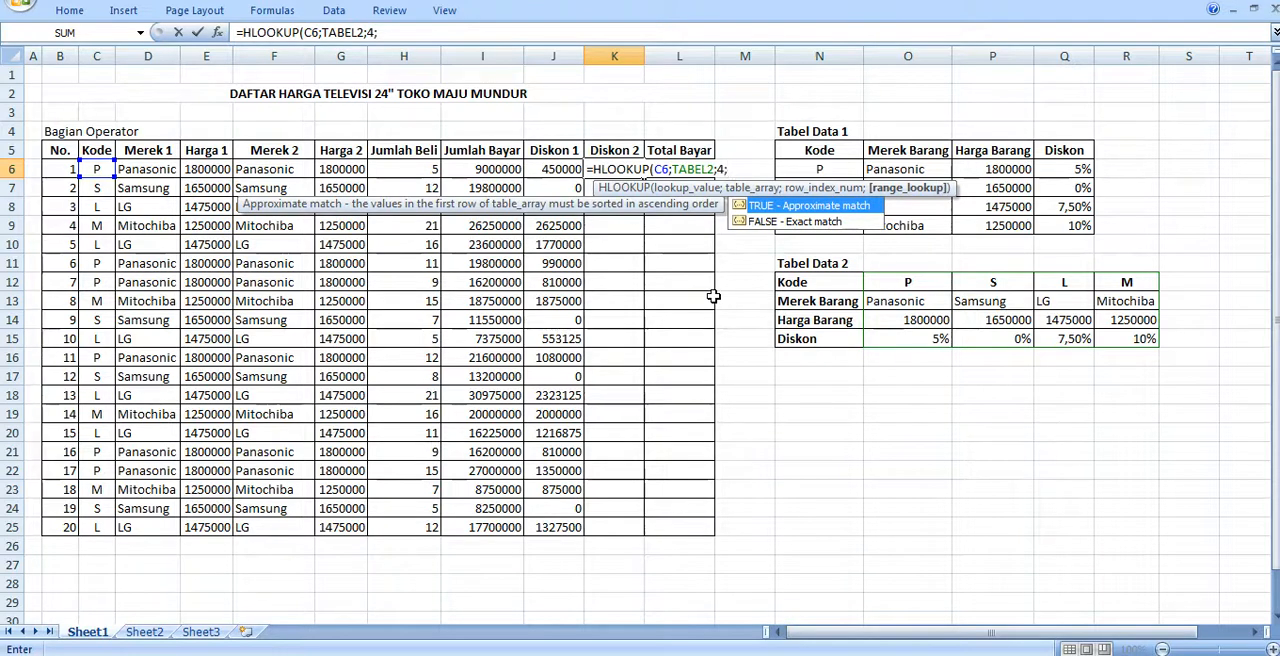
type("0)*")
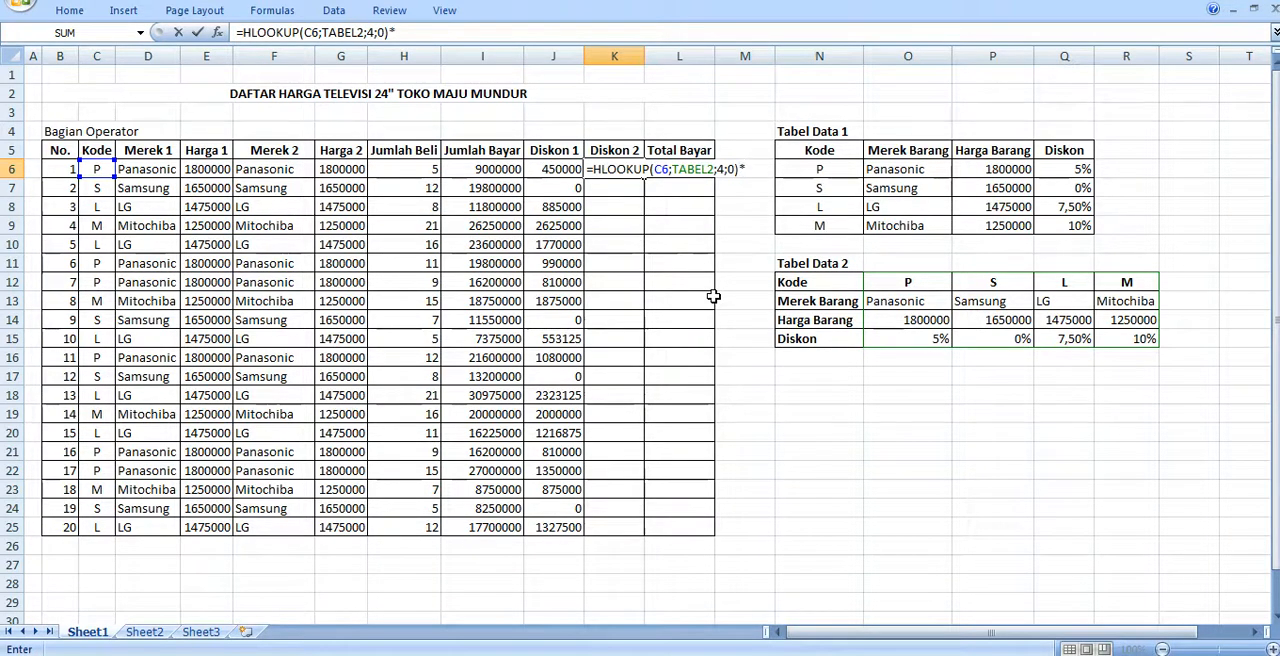
- Multiply the HLOOKUP in K6 by I6 and fill the formula down the Diskon 2 column to row 25
left_click(486, 168)
key("Return")
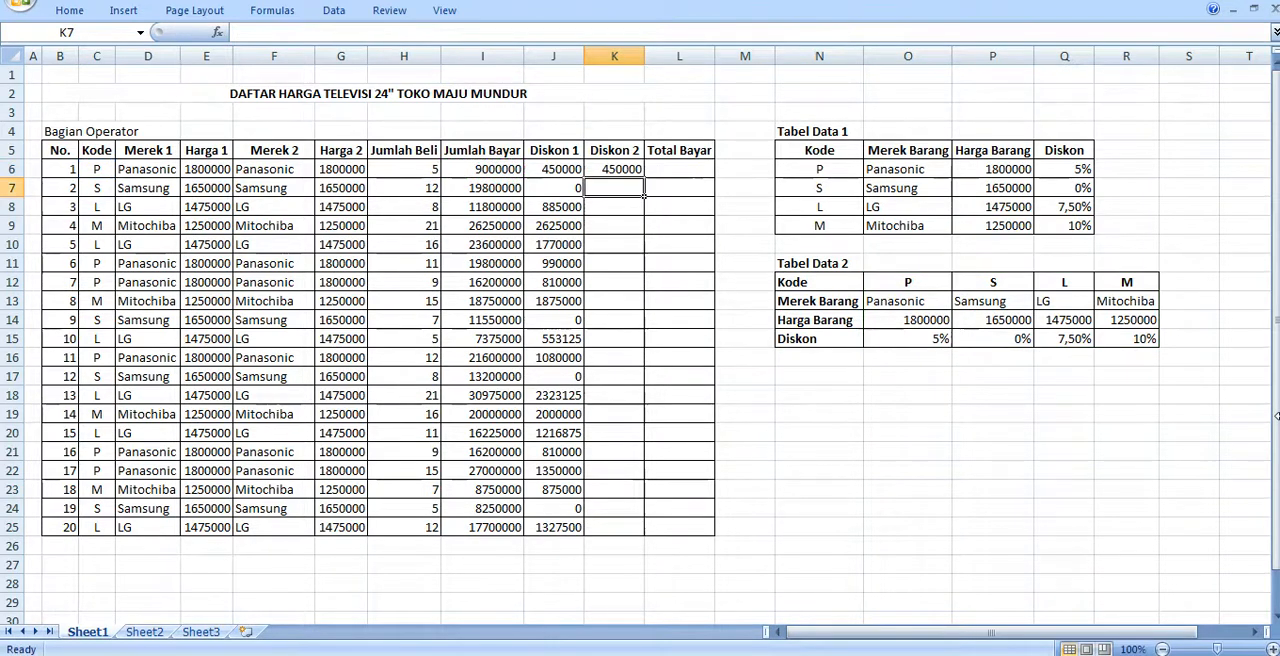
key("Up")
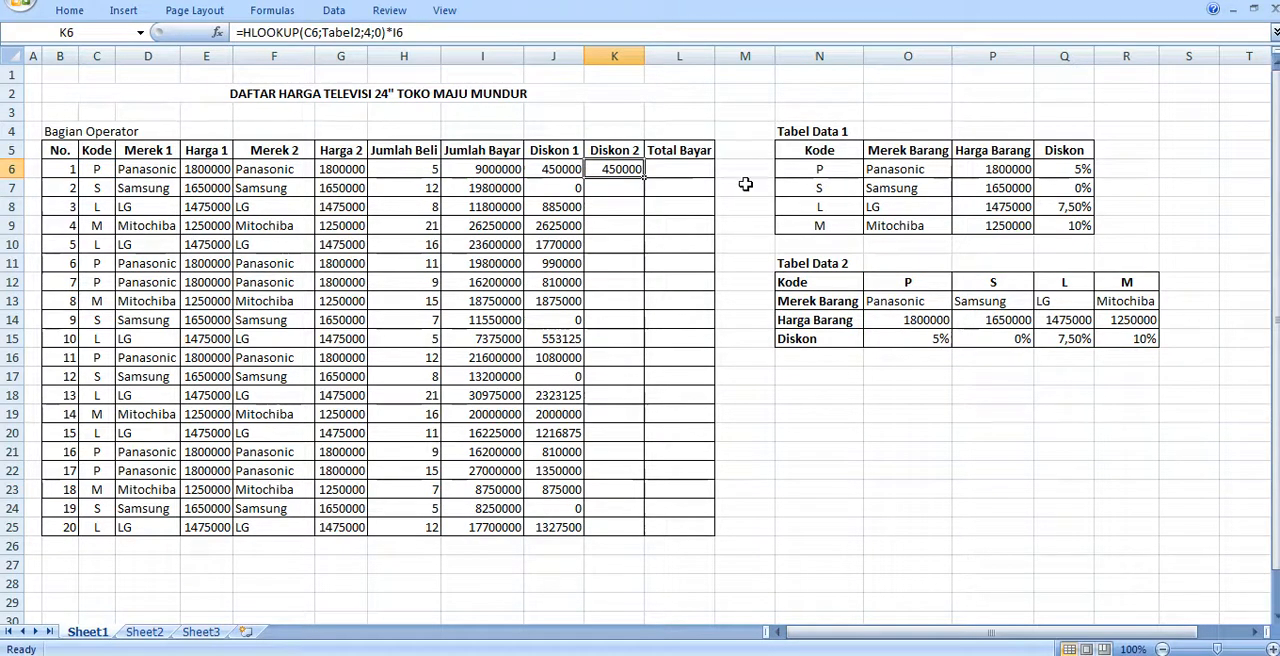
double_click(645, 175)
- Enter =I6-J6 in the first Total Bayar cell, L6, to subtract Diskon 1 from Jumlah Bayar
left_click(652, 170)
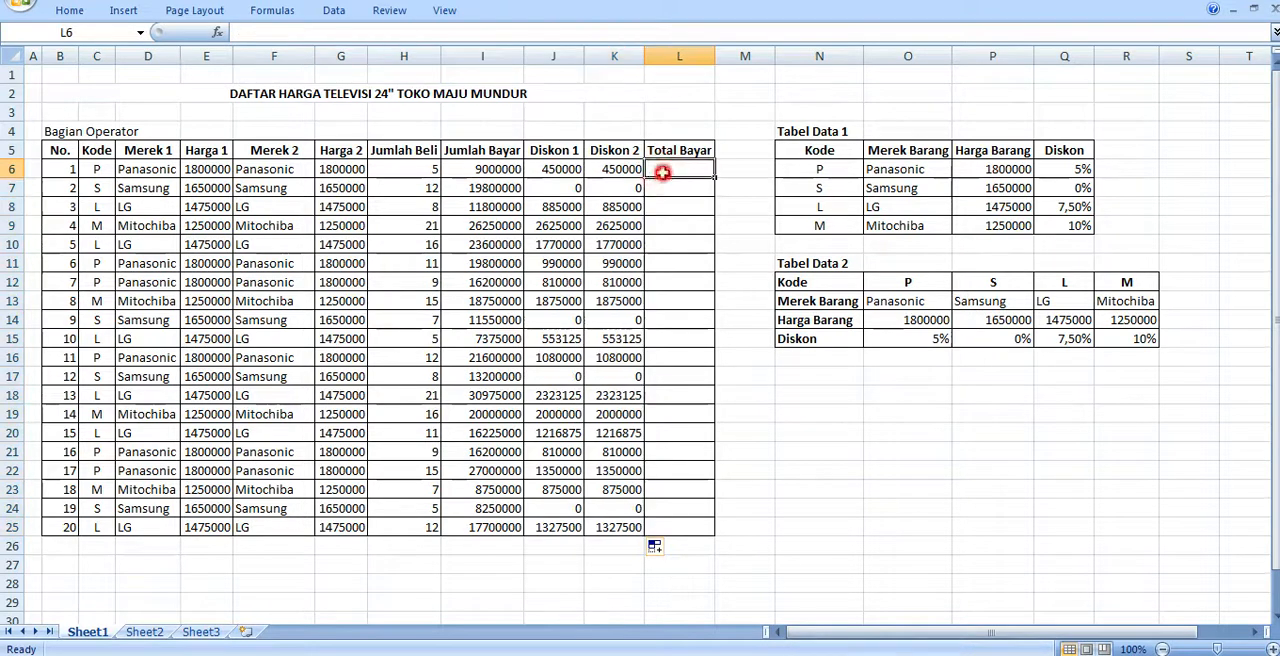
type("=")
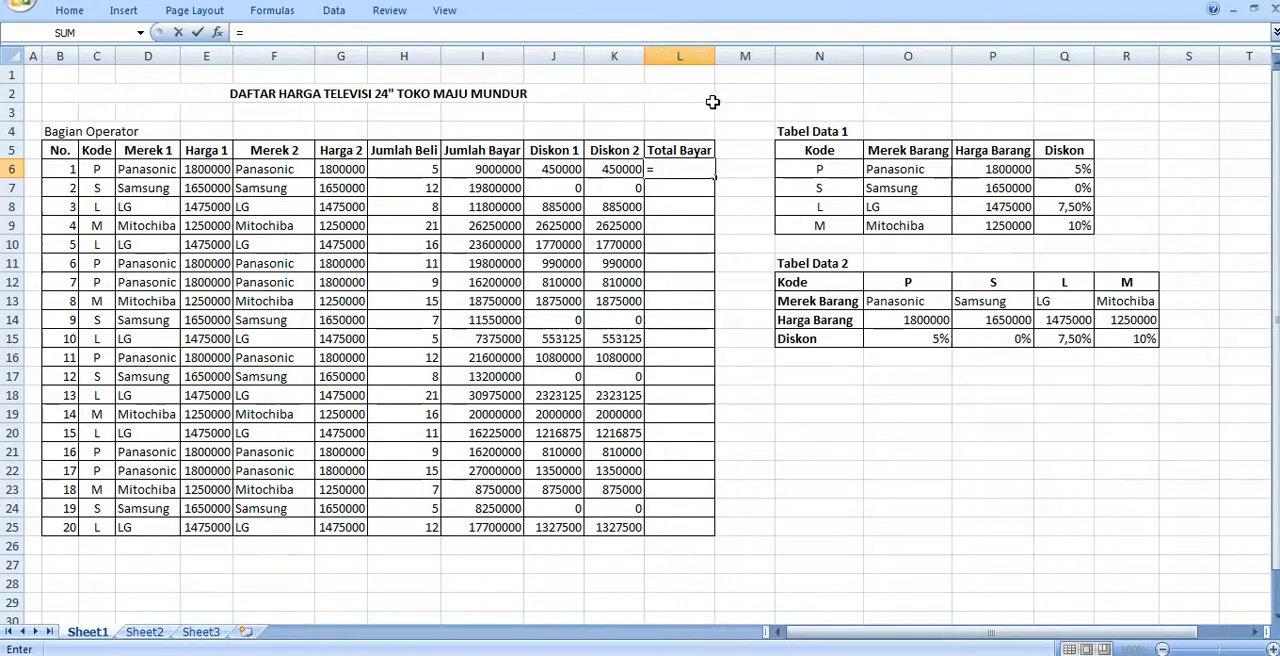
left_click(500, 167)
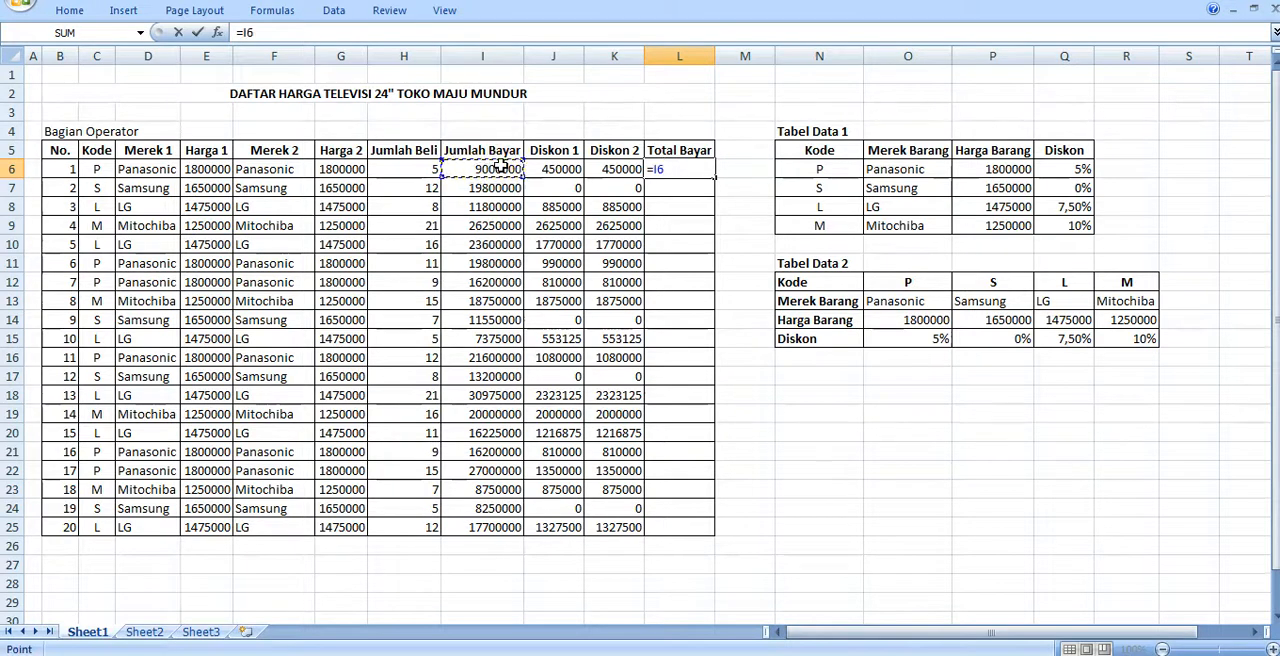
type("-")
left_click(561, 169)
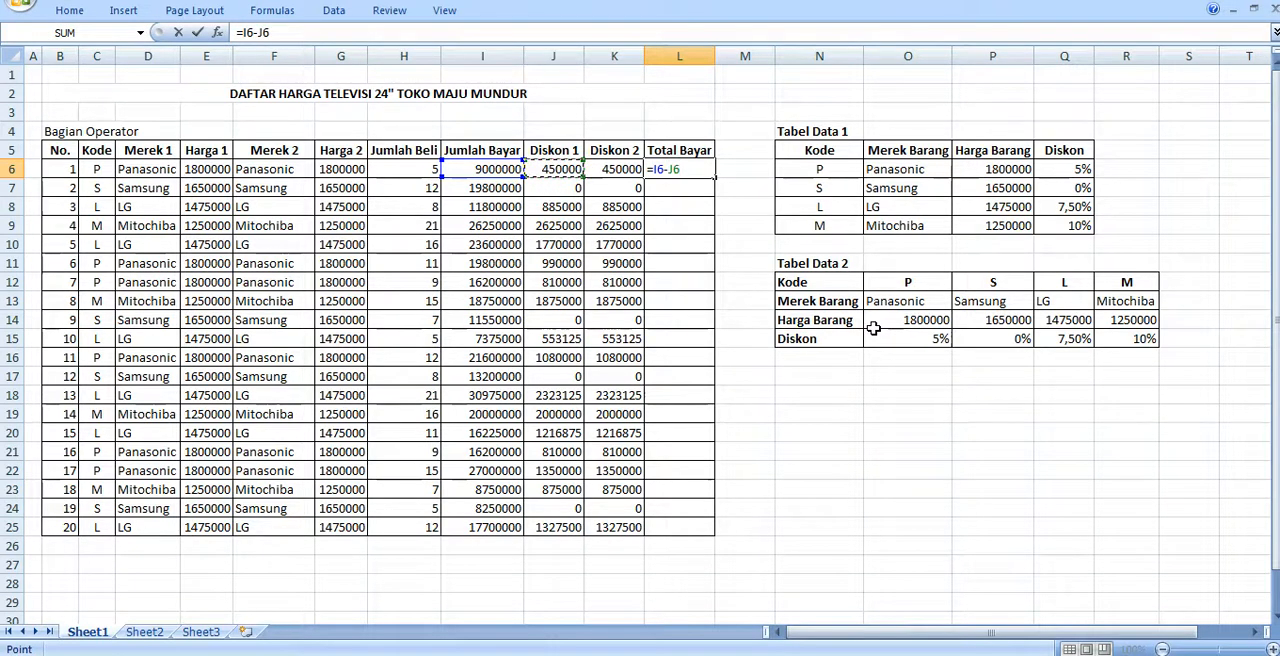
key("Return")
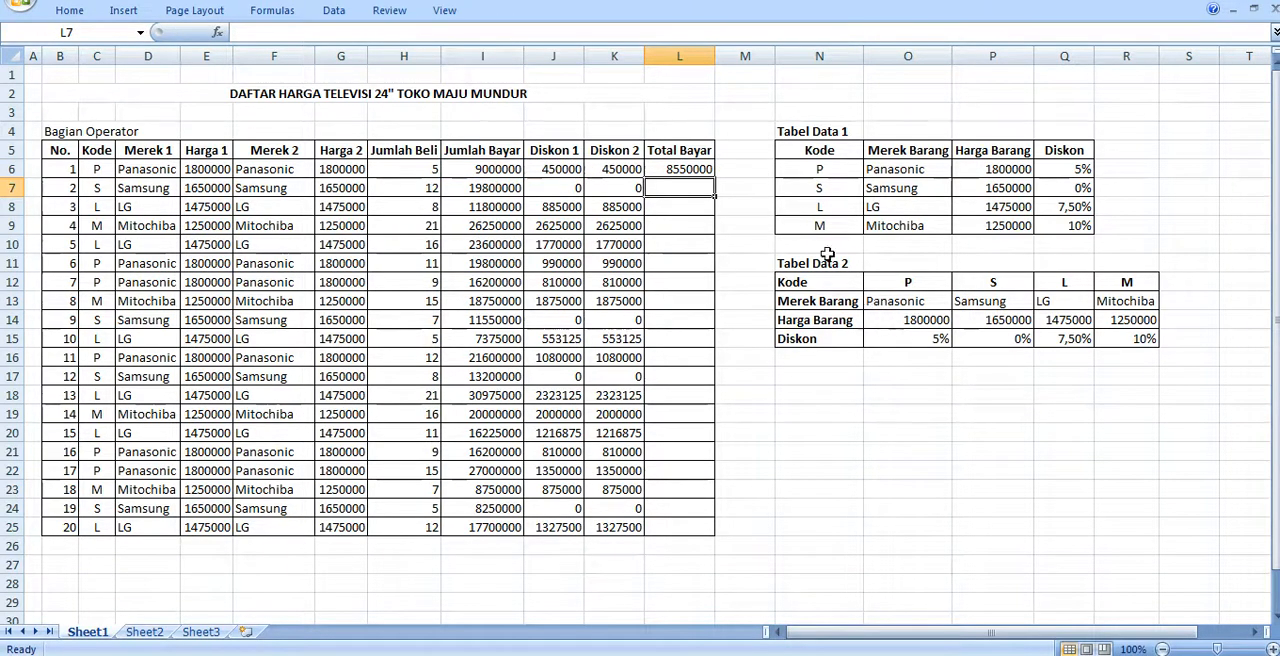
- Fill the formula in L6 down the Total Bayar column to row 25 and save the workbook
left_click(690, 170)
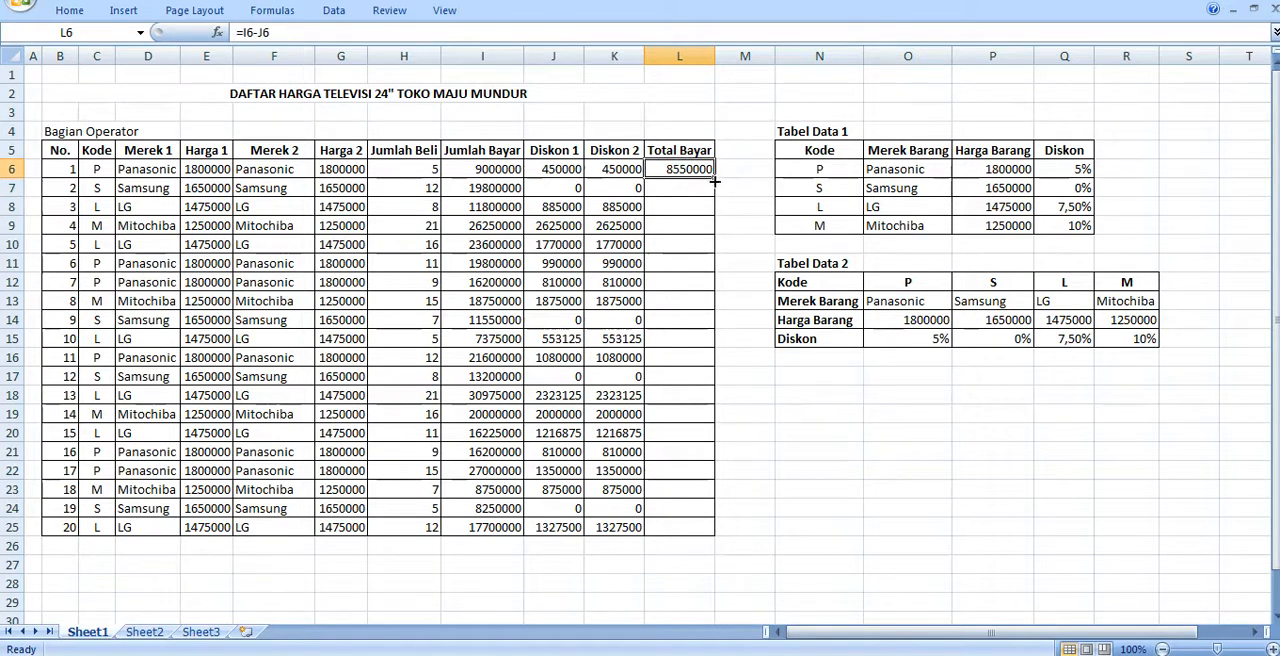
double_click(715, 170)
left_click(818, 468)
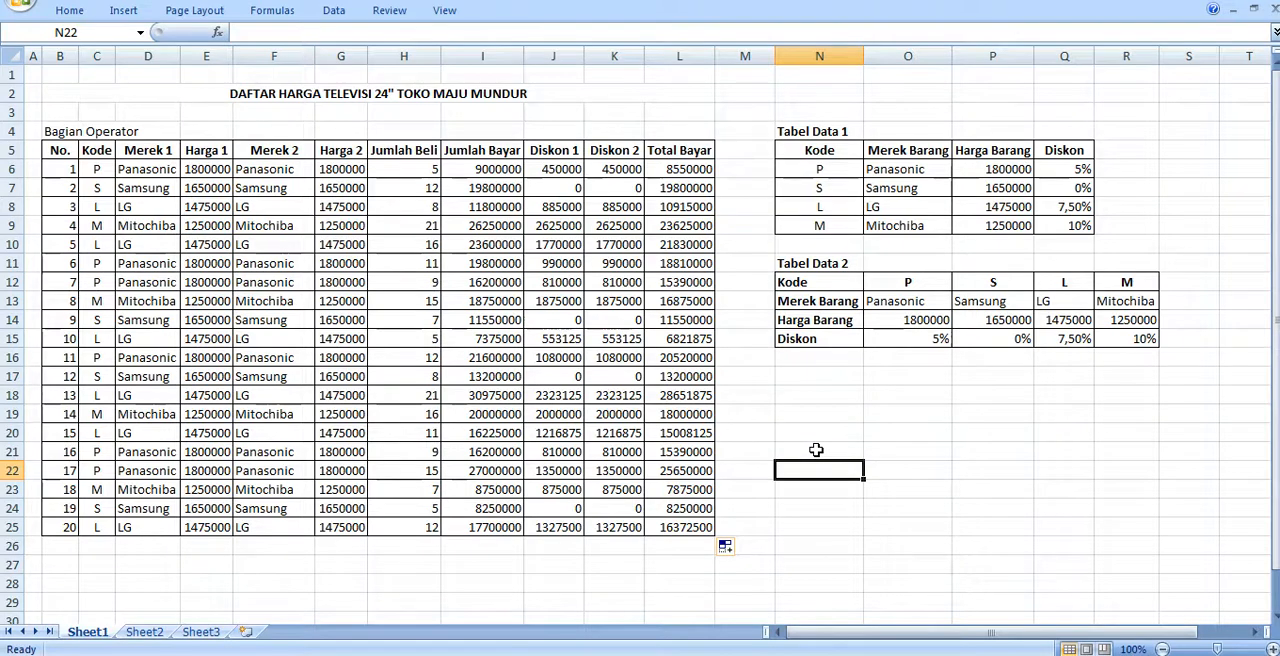
key("ctrl+s")
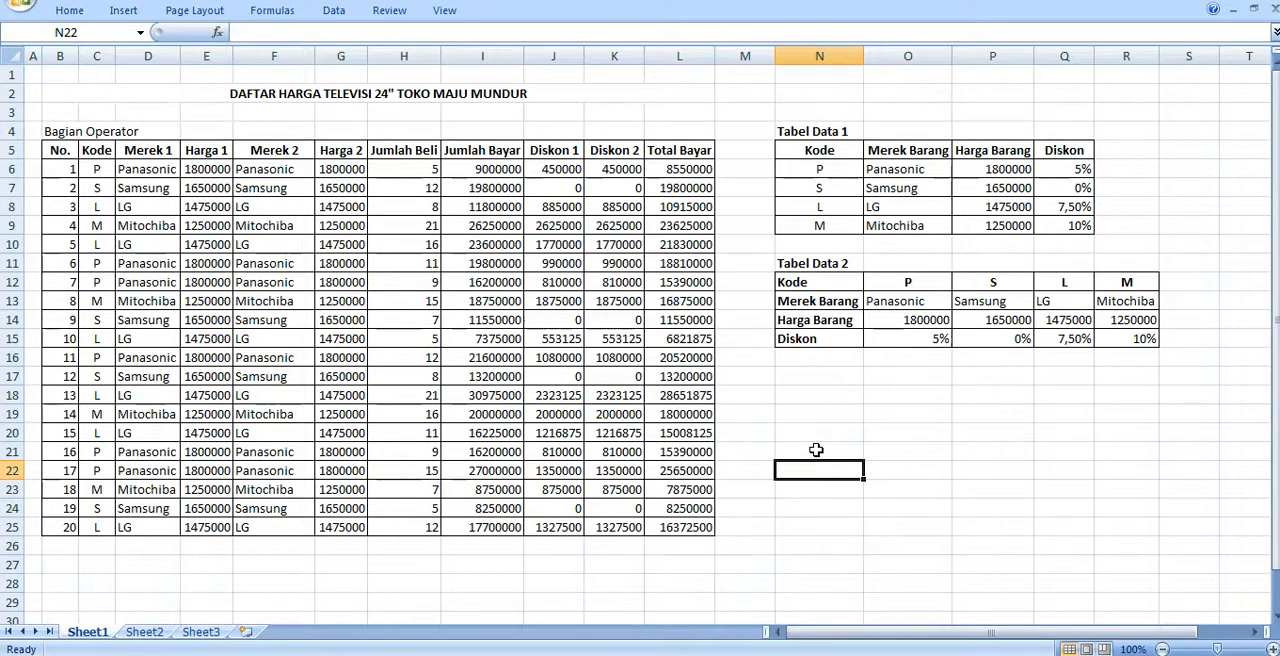